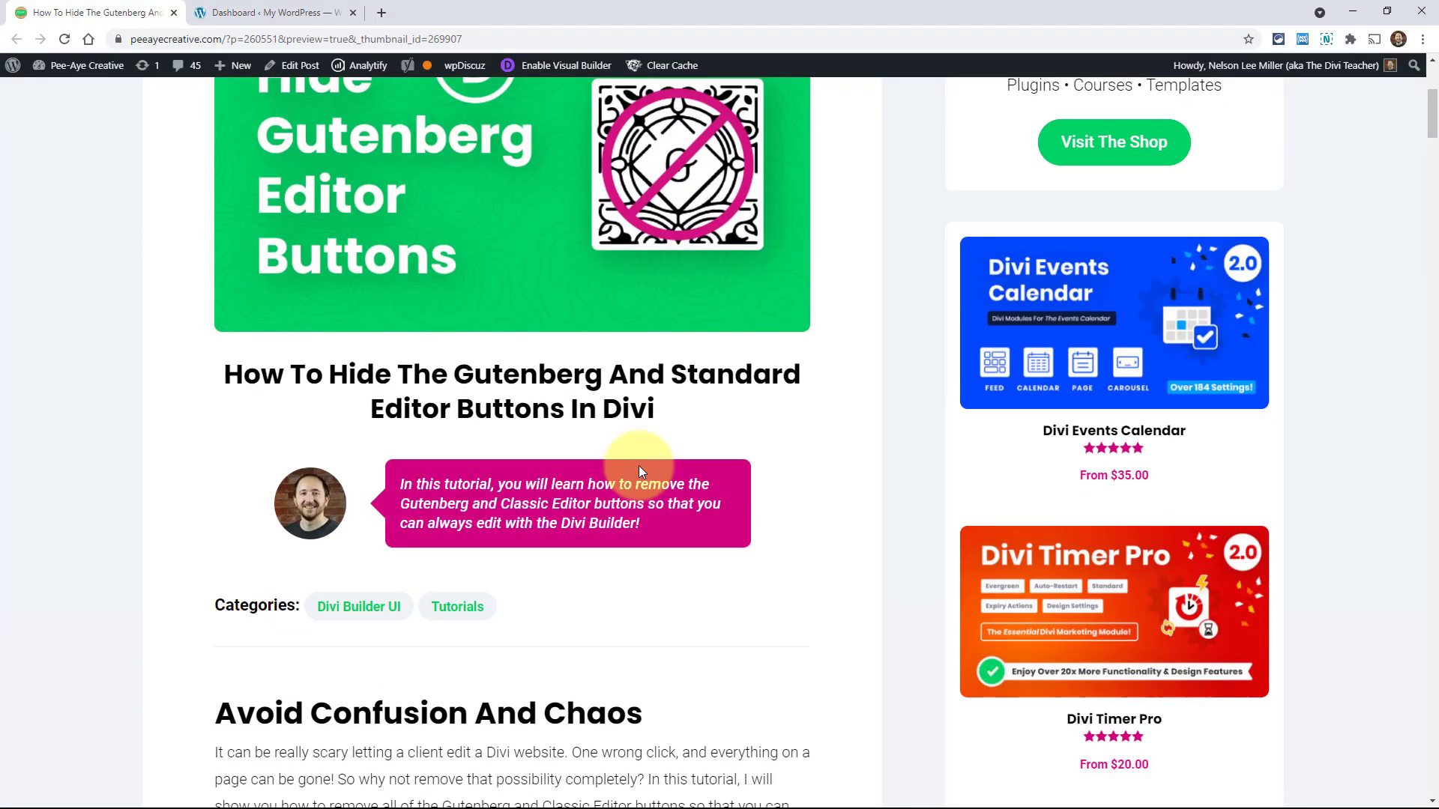
scroll(744, 510, "down", 3)
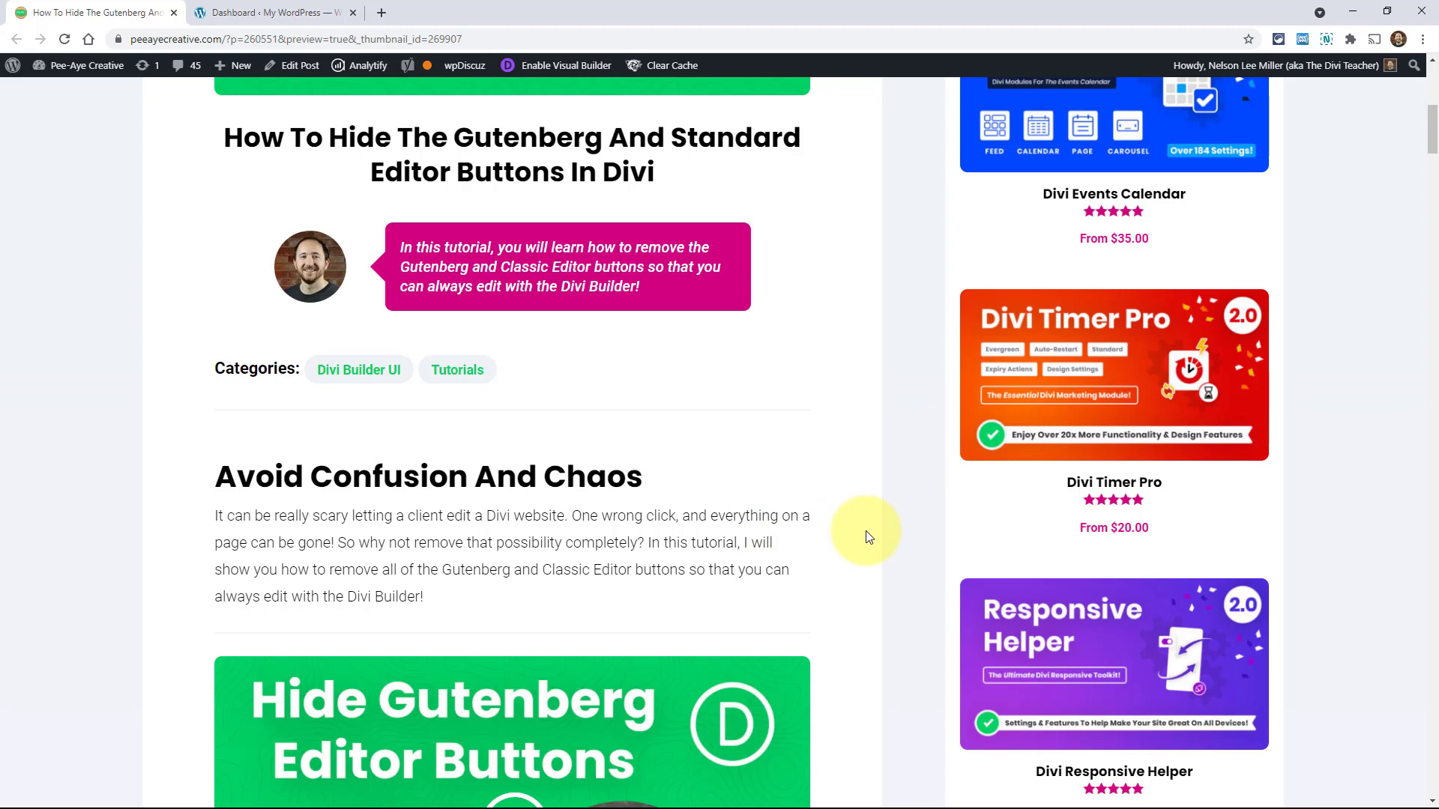
Scroll the Pee-Aye Creative tutorial to 'Hide Gutenberg Buttons In Divi When Enable Classic Editor Toggle Is ENABLED'
scroll(866, 538, "down", 7)
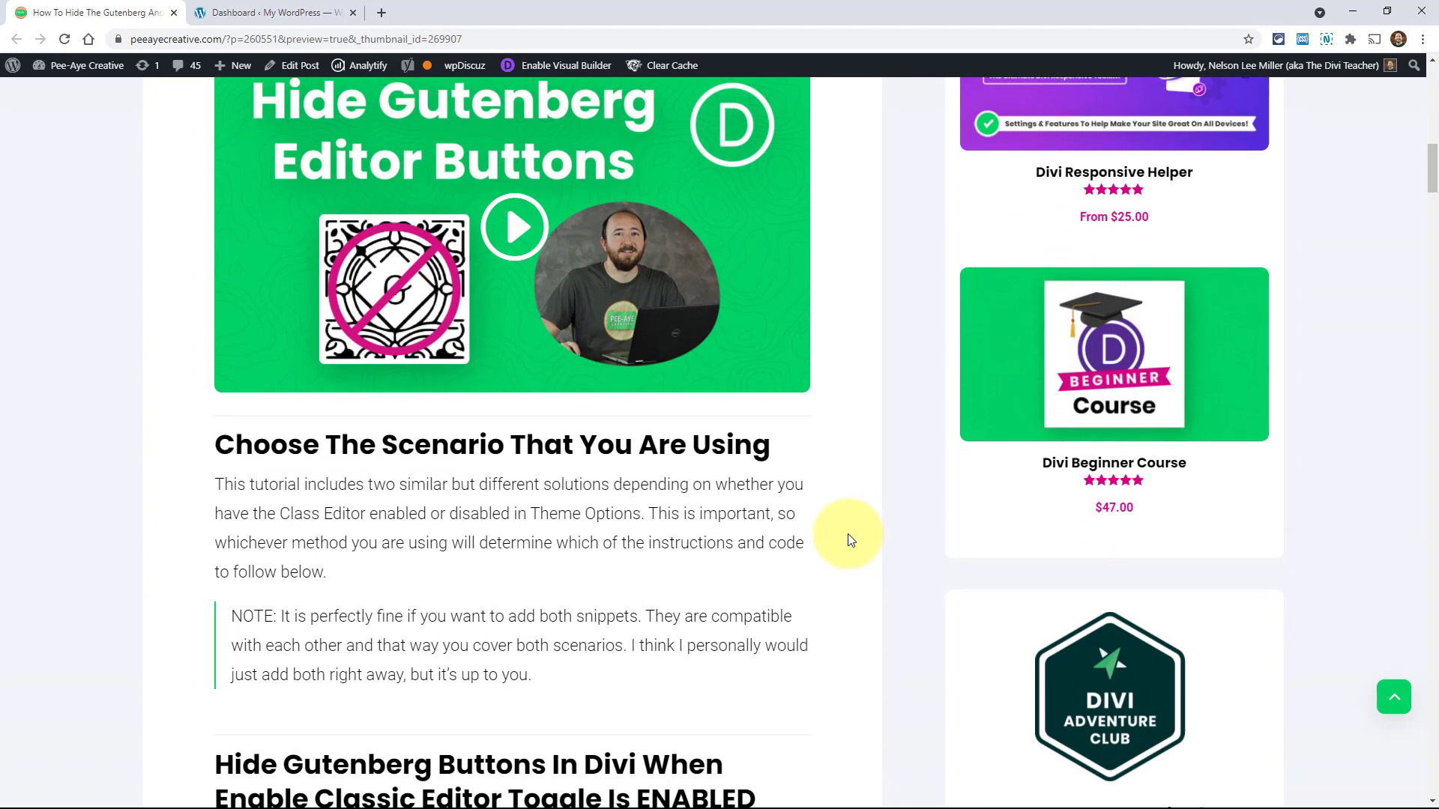
scroll(851, 540, "down", 2)
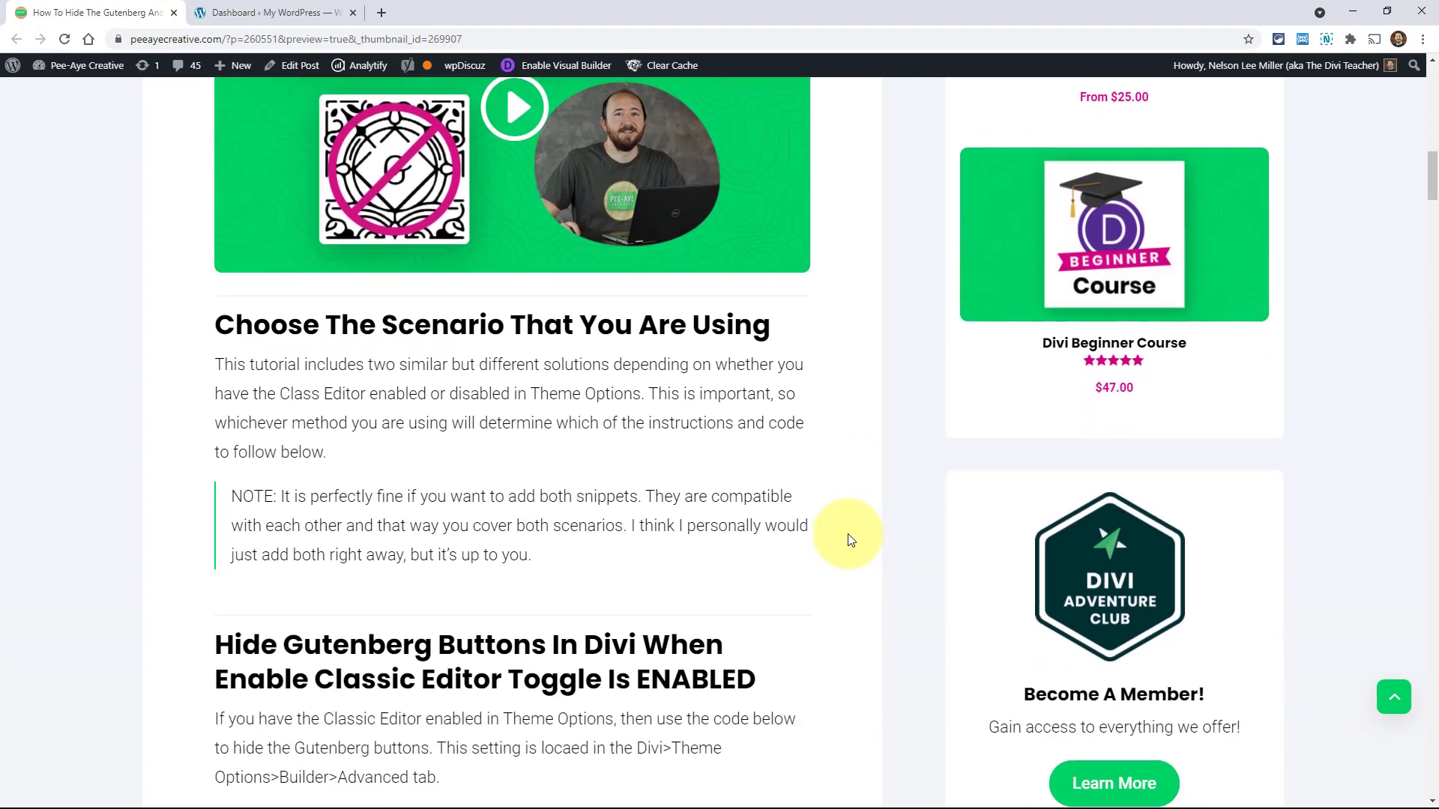
scroll(851, 540, "down", 2)
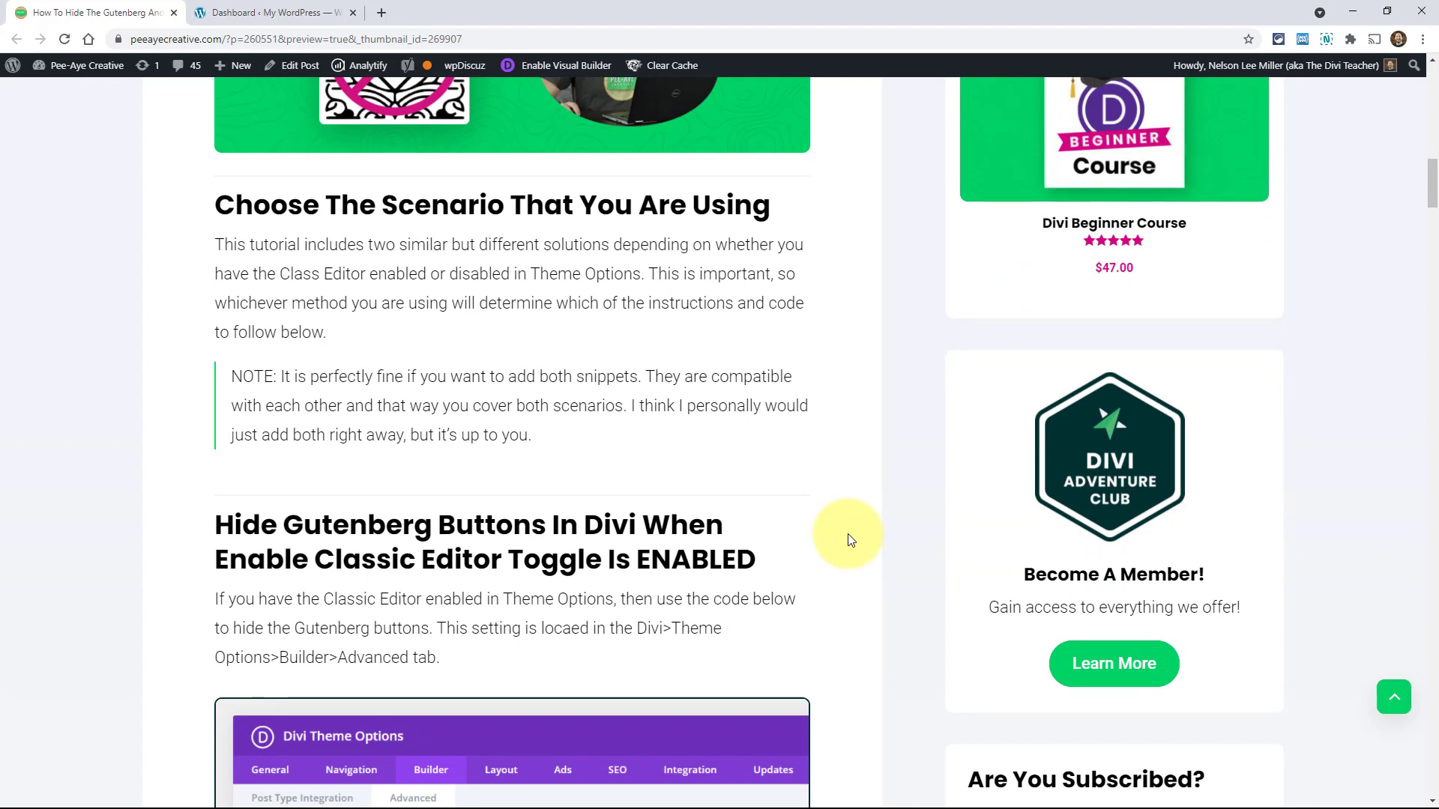
scroll(851, 540, "down", 1)
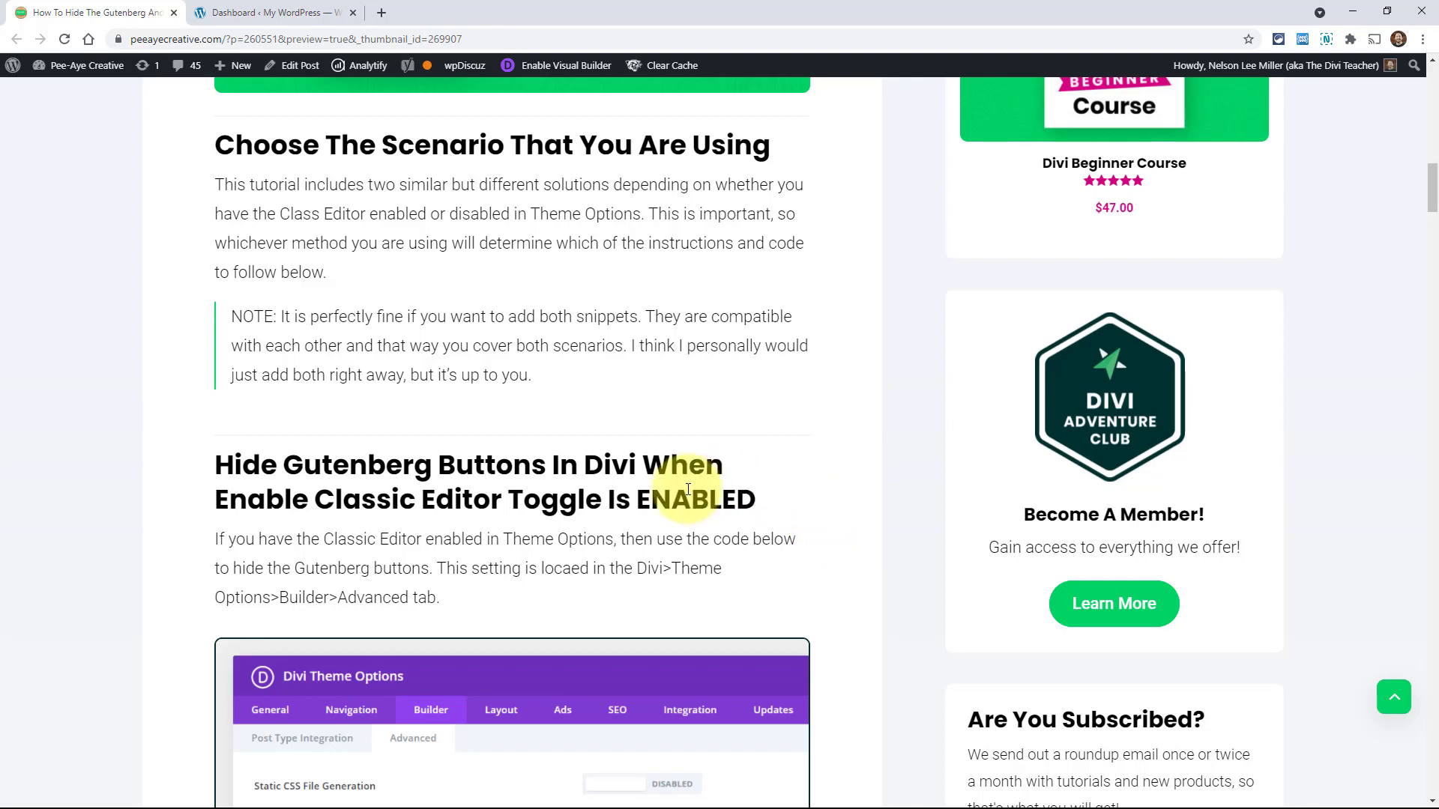
scroll(817, 467, "down", 5)
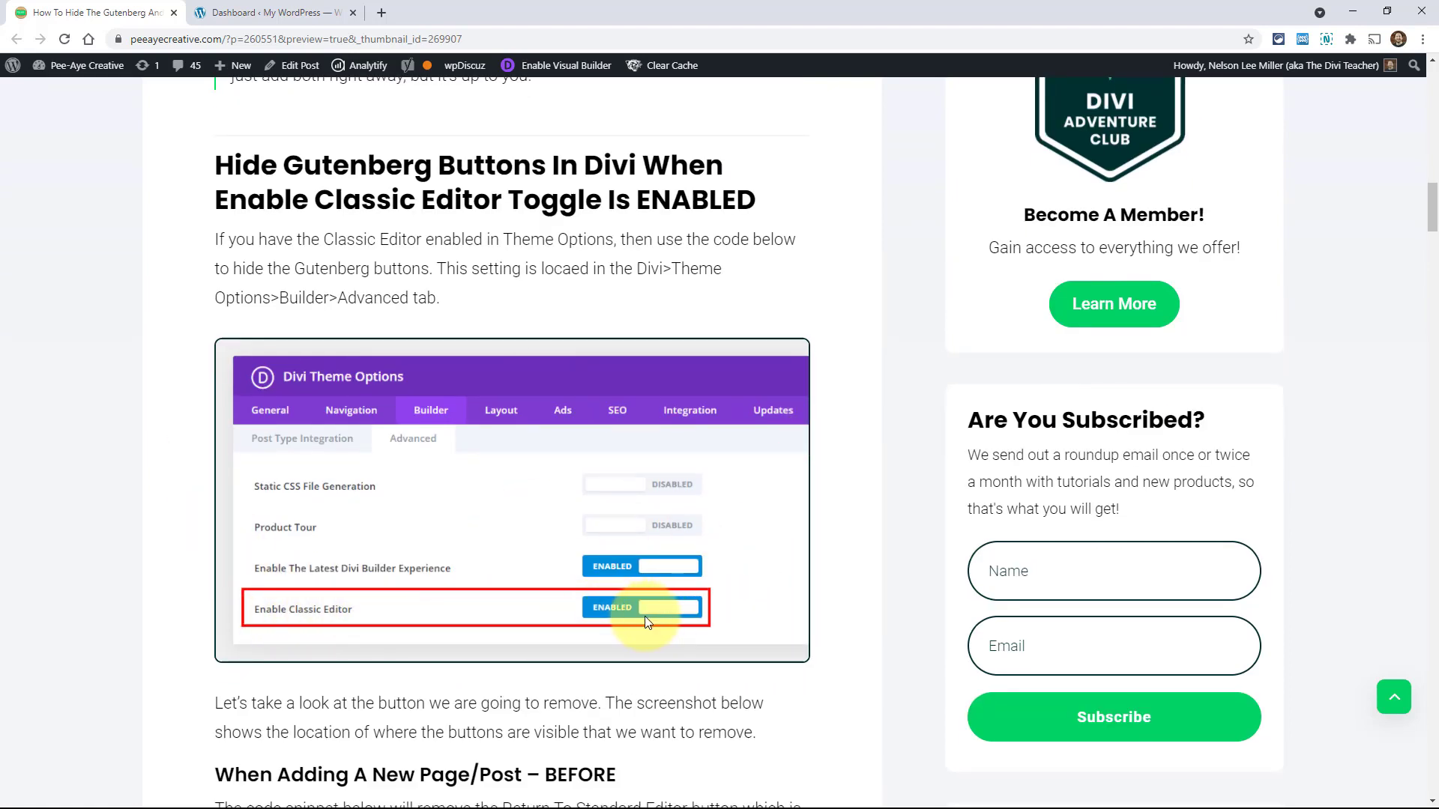
In the WordPress dashboard, open Divi Theme Options at the Builder > Advanced settings
left_click(251, 12)
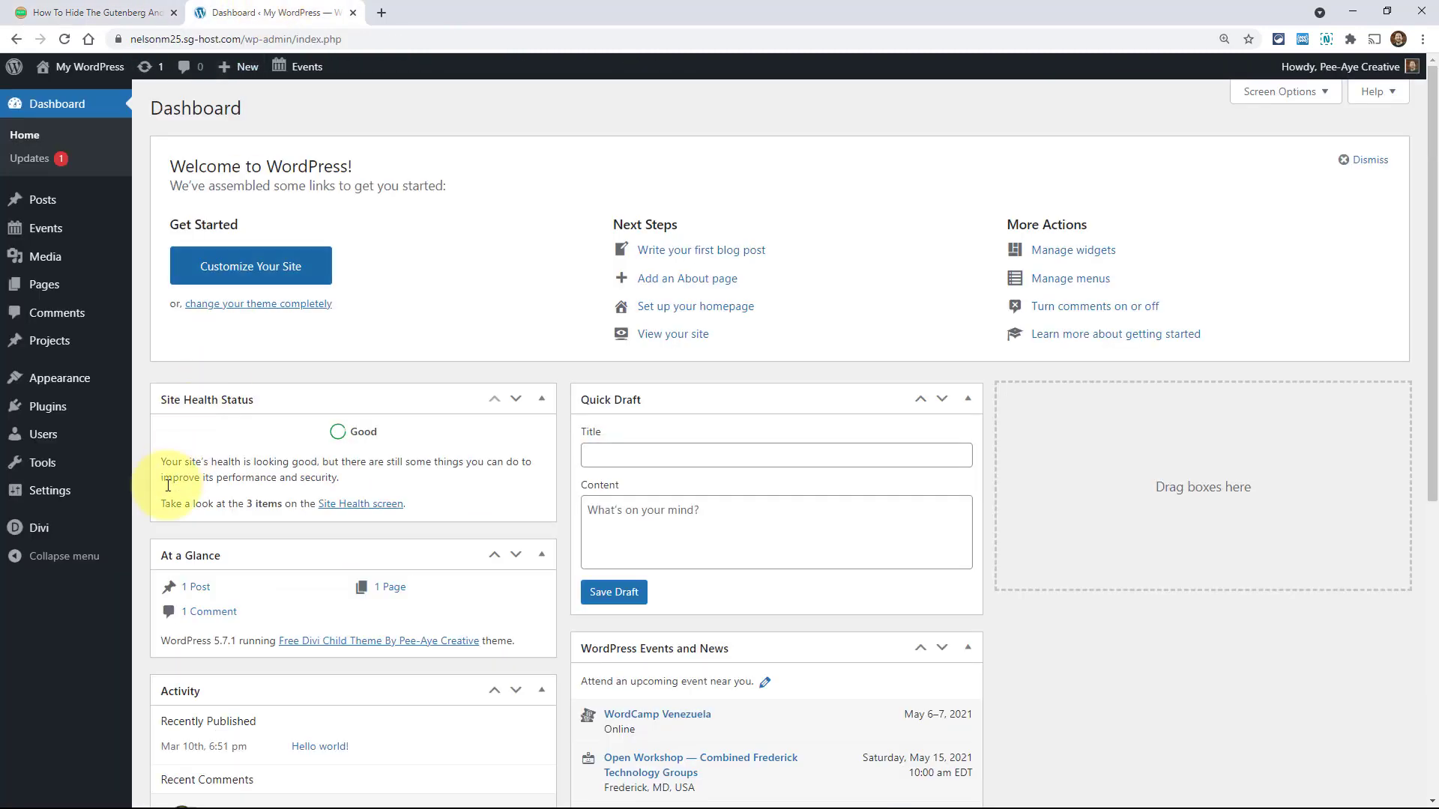
mouse_move(30, 528)
left_click(192, 534)
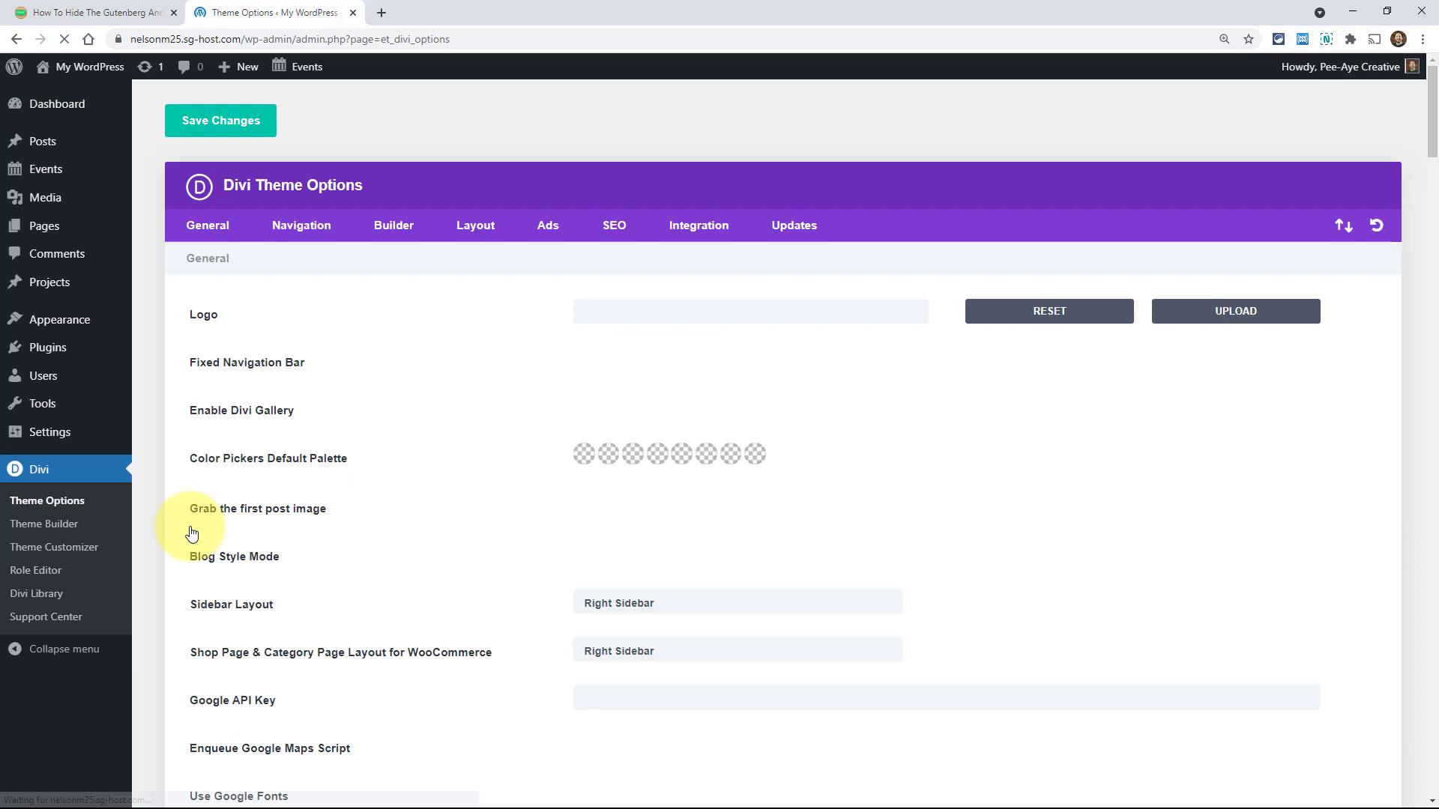
left_click(400, 226)
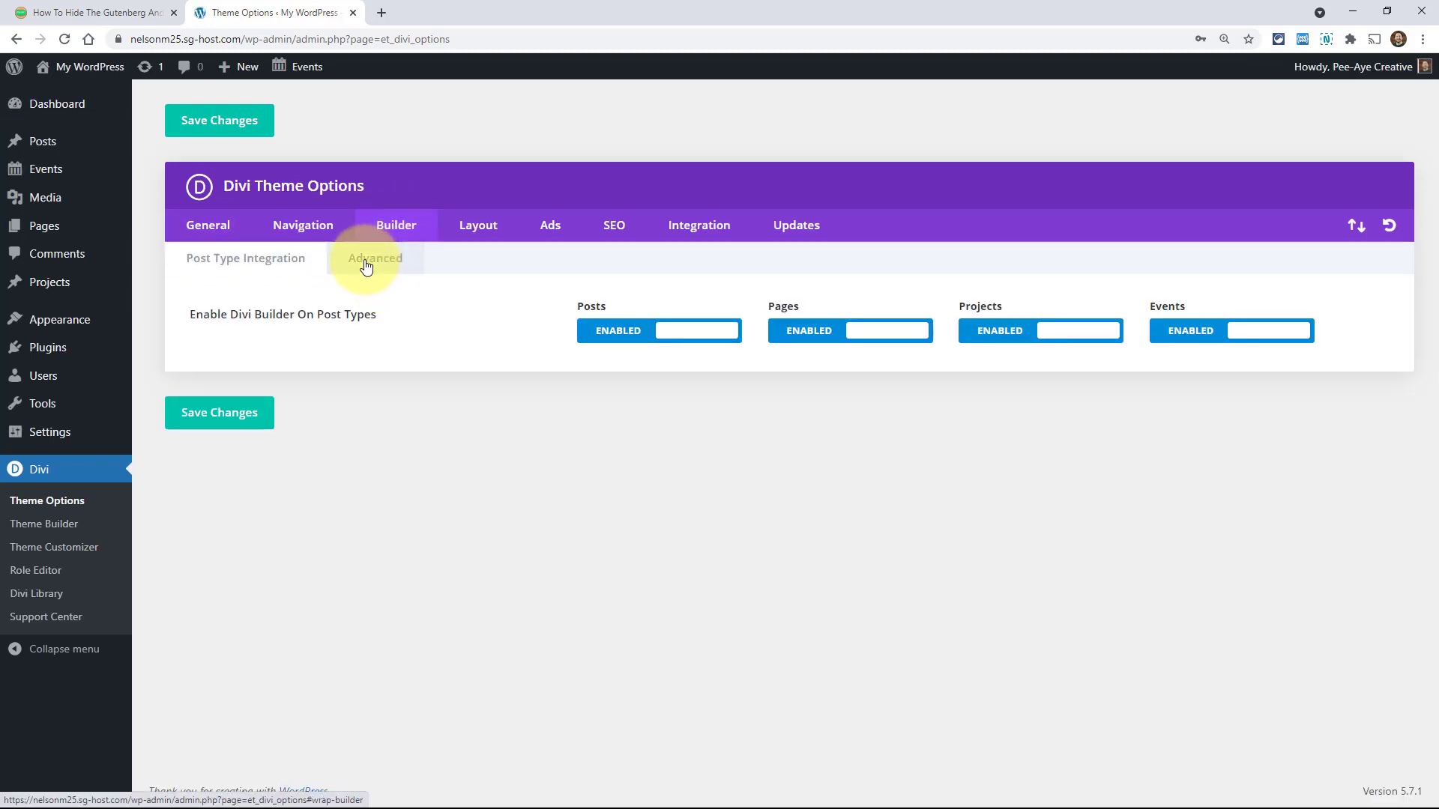
left_click(371, 269)
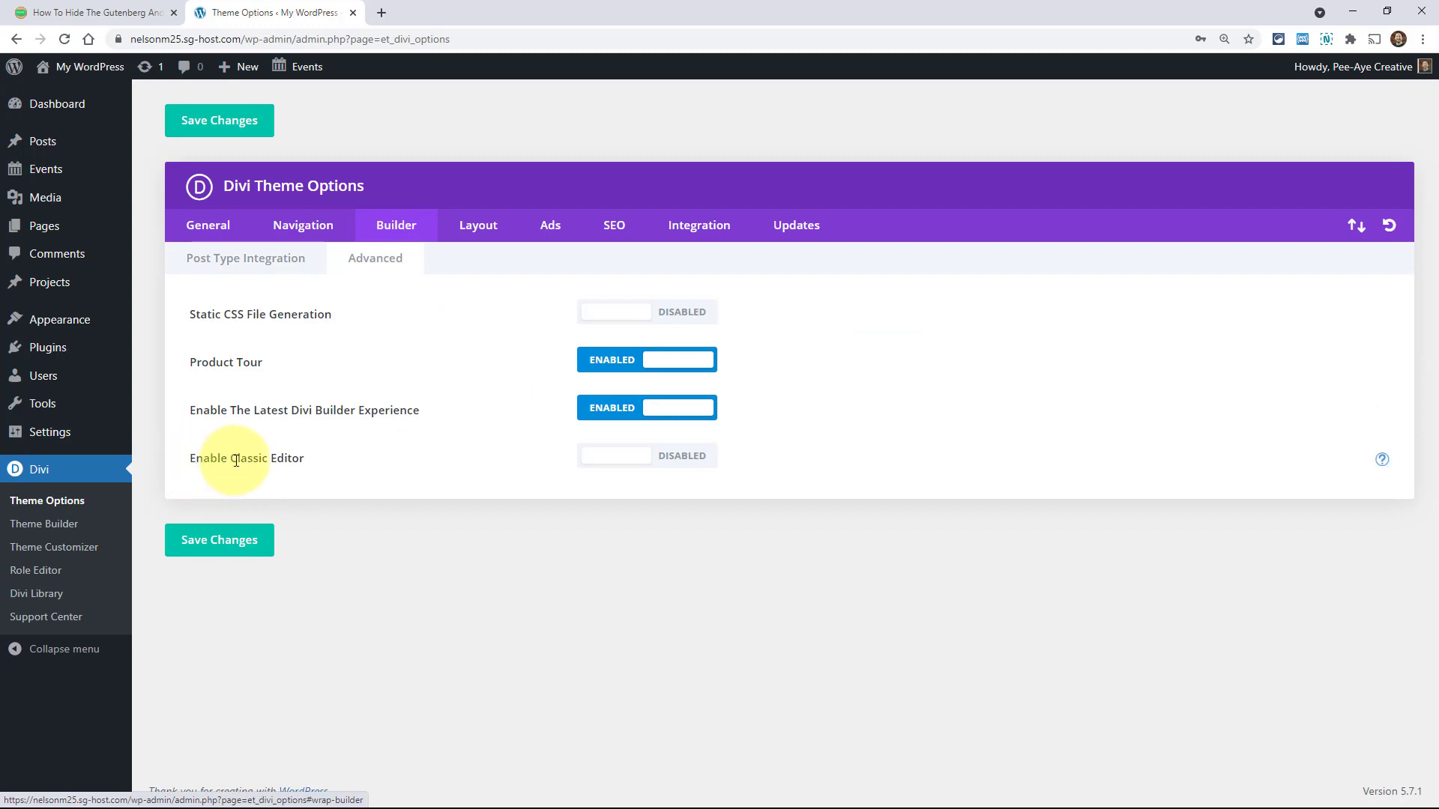
Switch Enable Classic Editor to ENABLED, then go back to the tutorial article
left_click(627, 459)
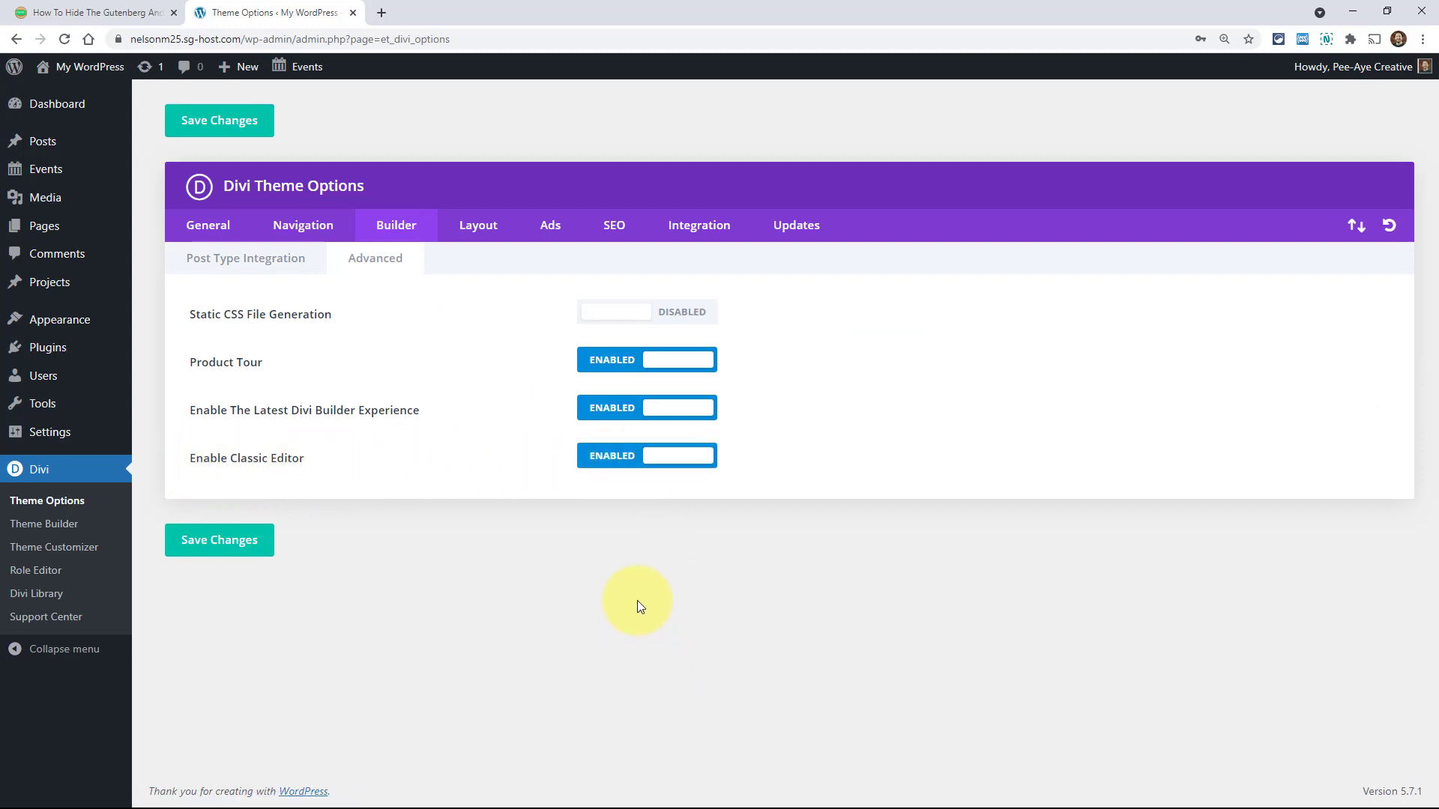
left_click(631, 457)
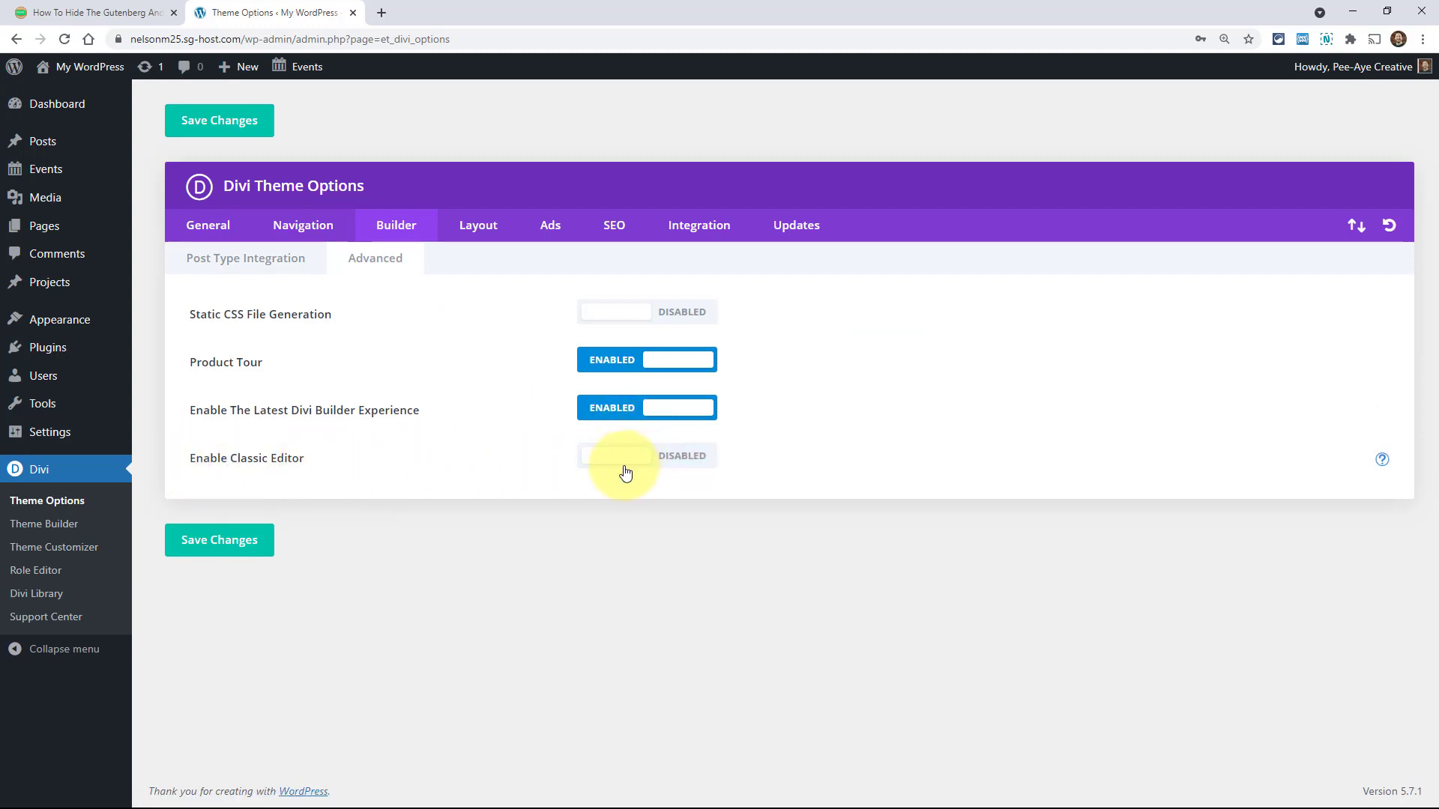
left_click(627, 463)
left_click(73, 8)
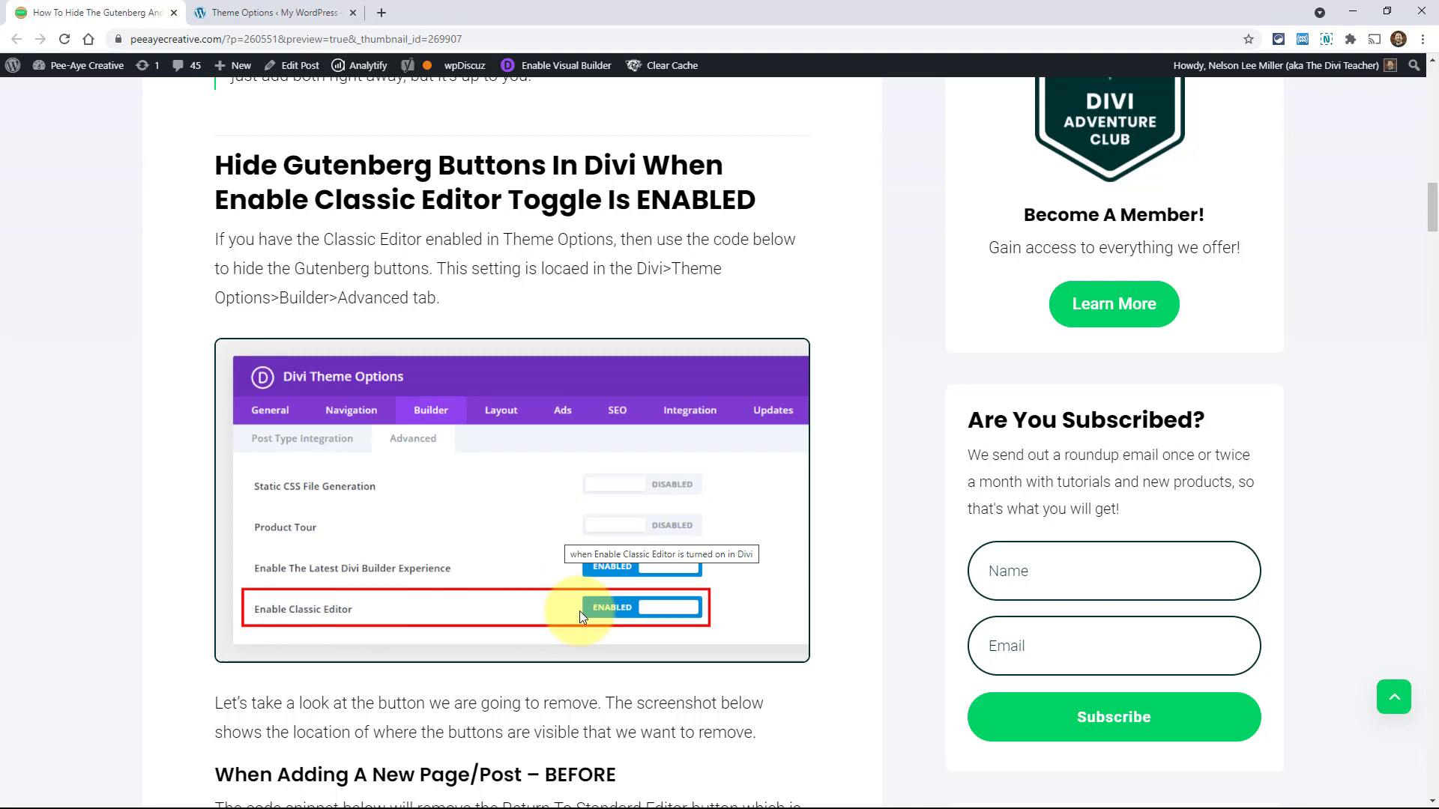
Scroll to the 'When Adding A New Page/Post – BEFORE' Divi Builder screenshot
scroll(610, 612, "down", 6)
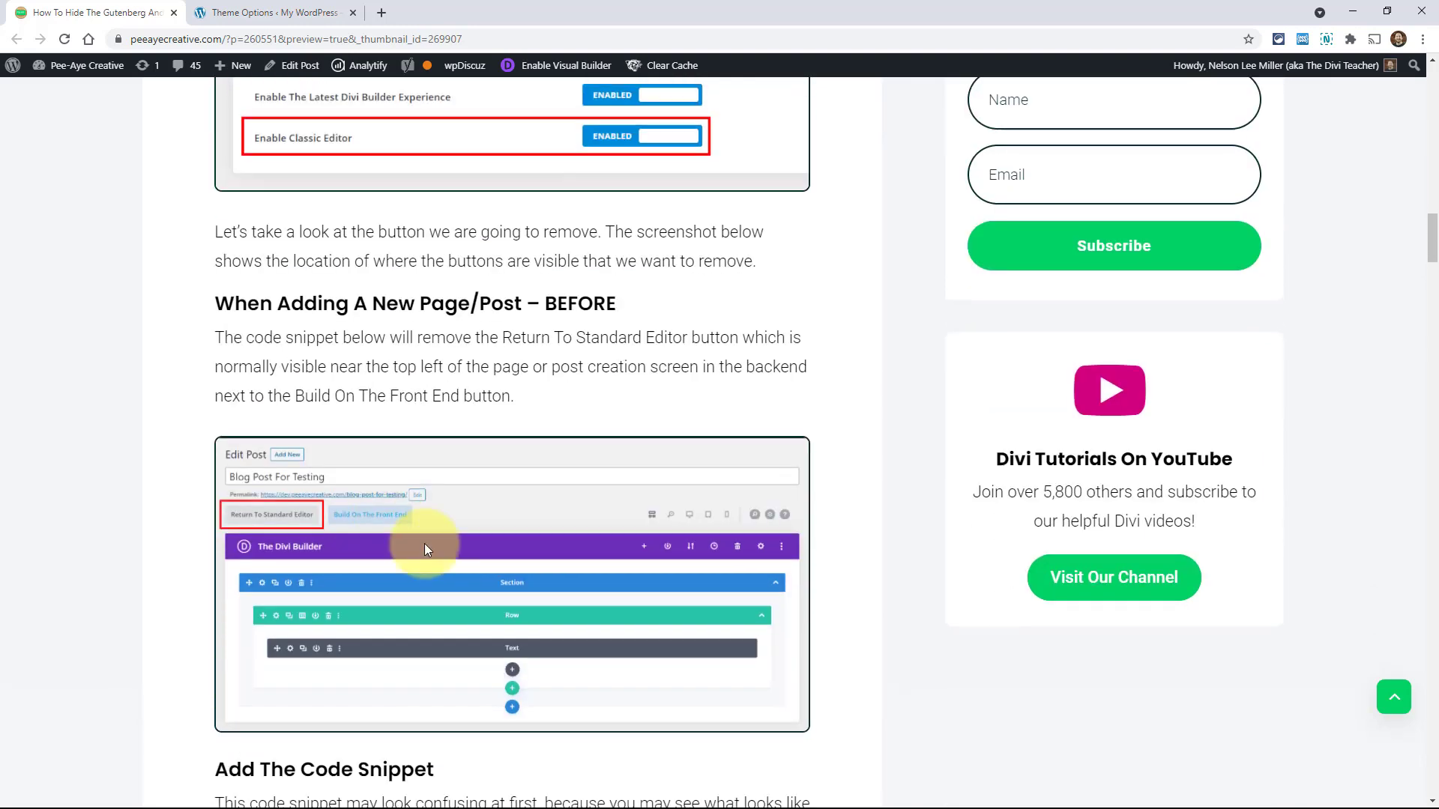
scroll(424, 543, "down", 2)
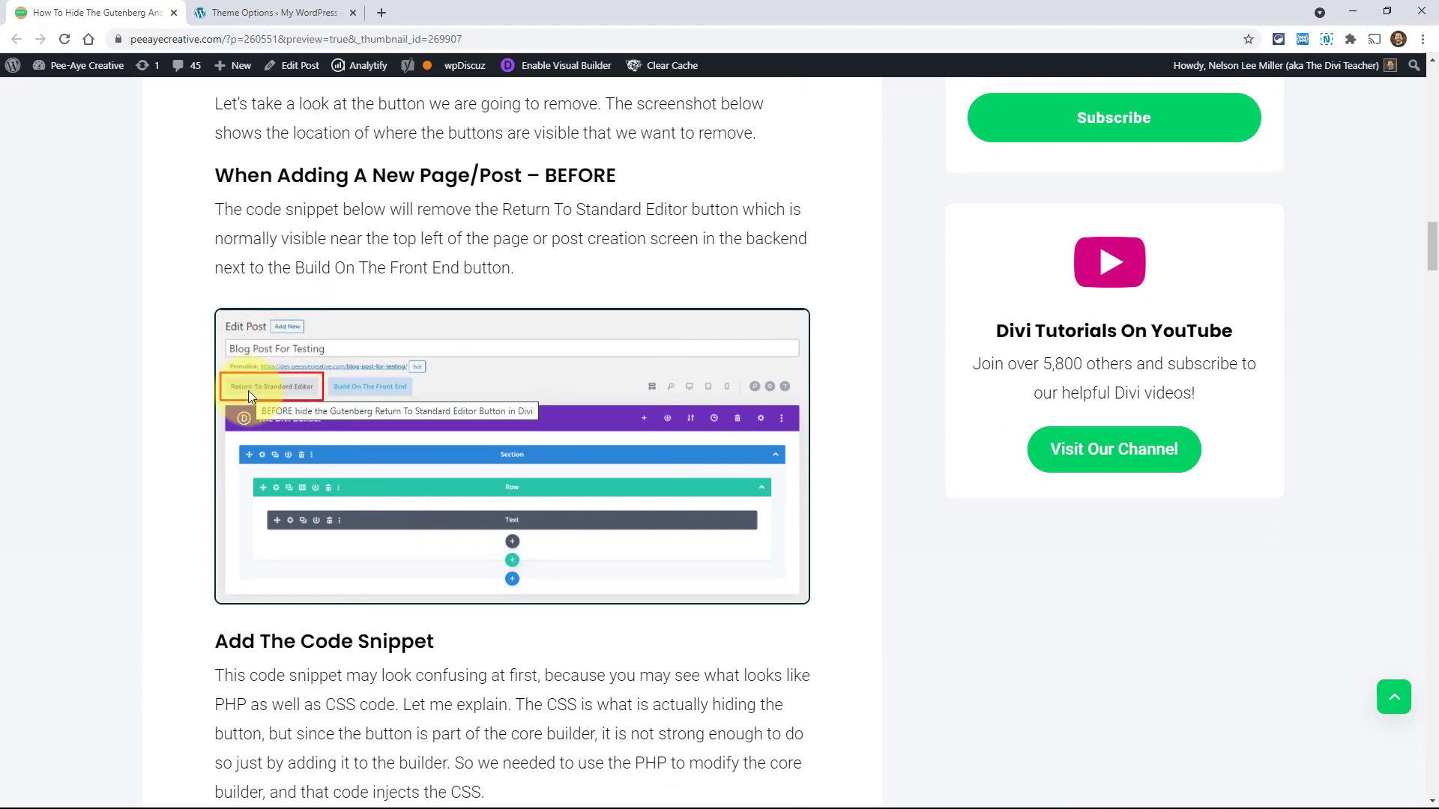
Save the ENABLED Classic Editor setting, then open Hello world! in the Divi Builder with Use Existing Content
left_click(255, 16)
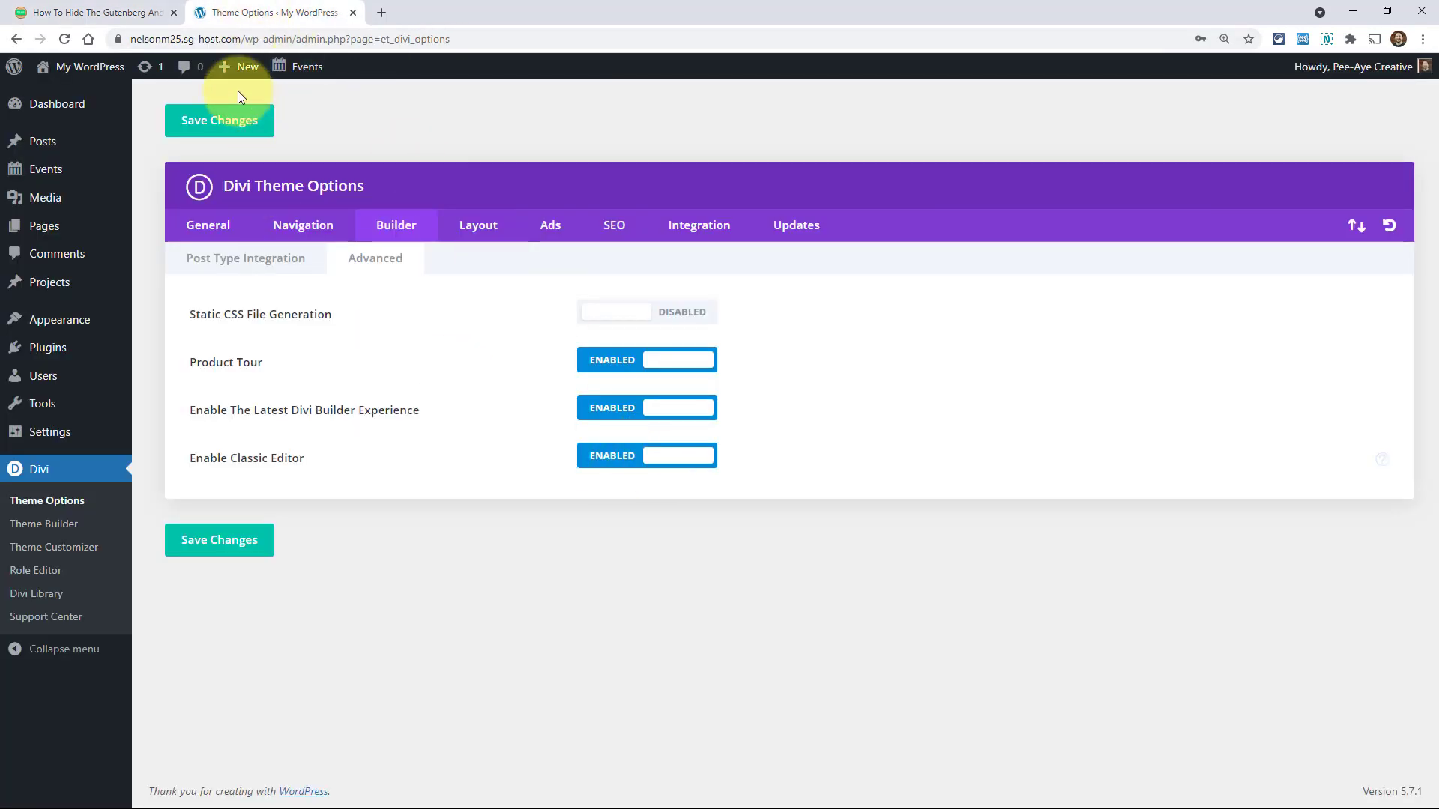
left_click(221, 122)
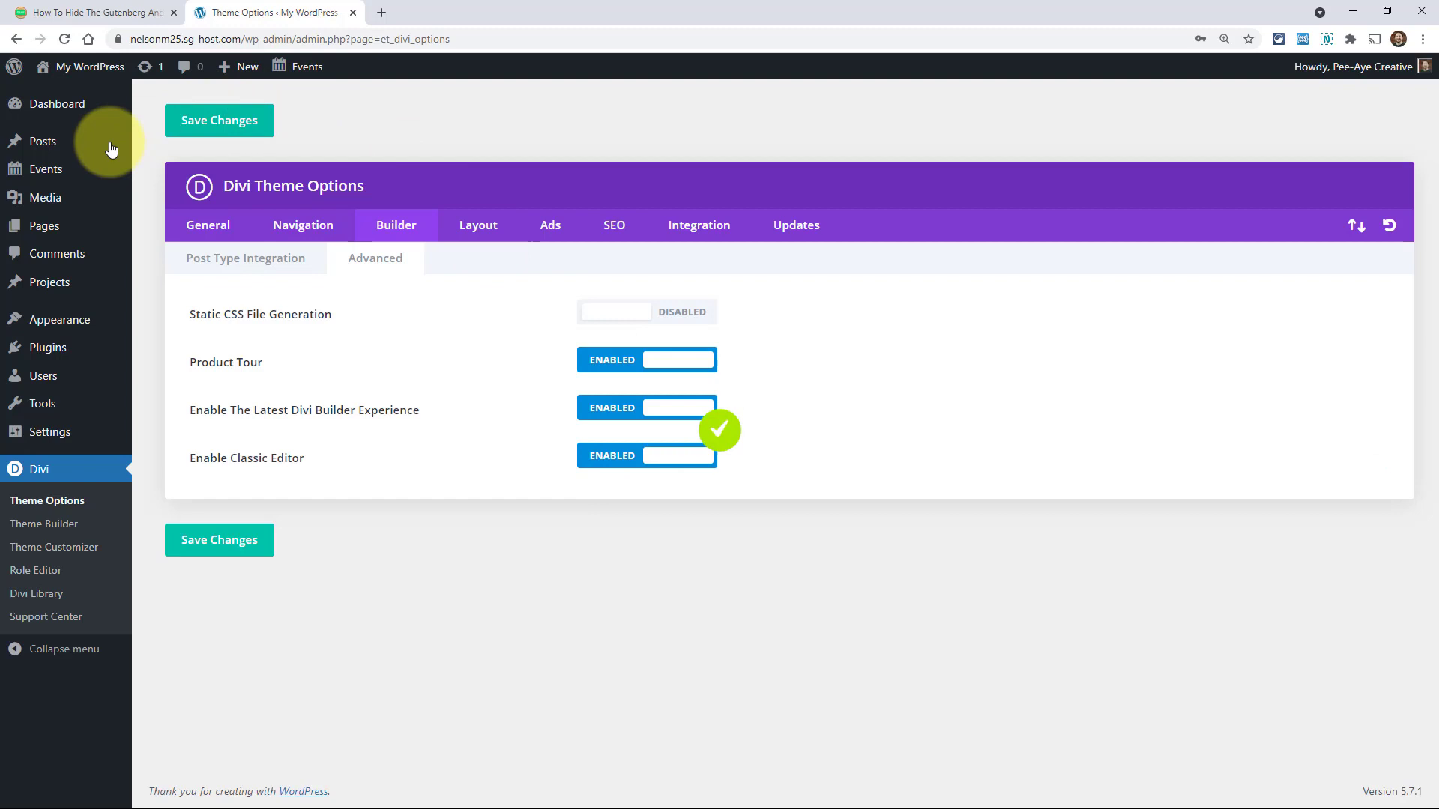
mouse_move(50, 170)
left_click(43, 144)
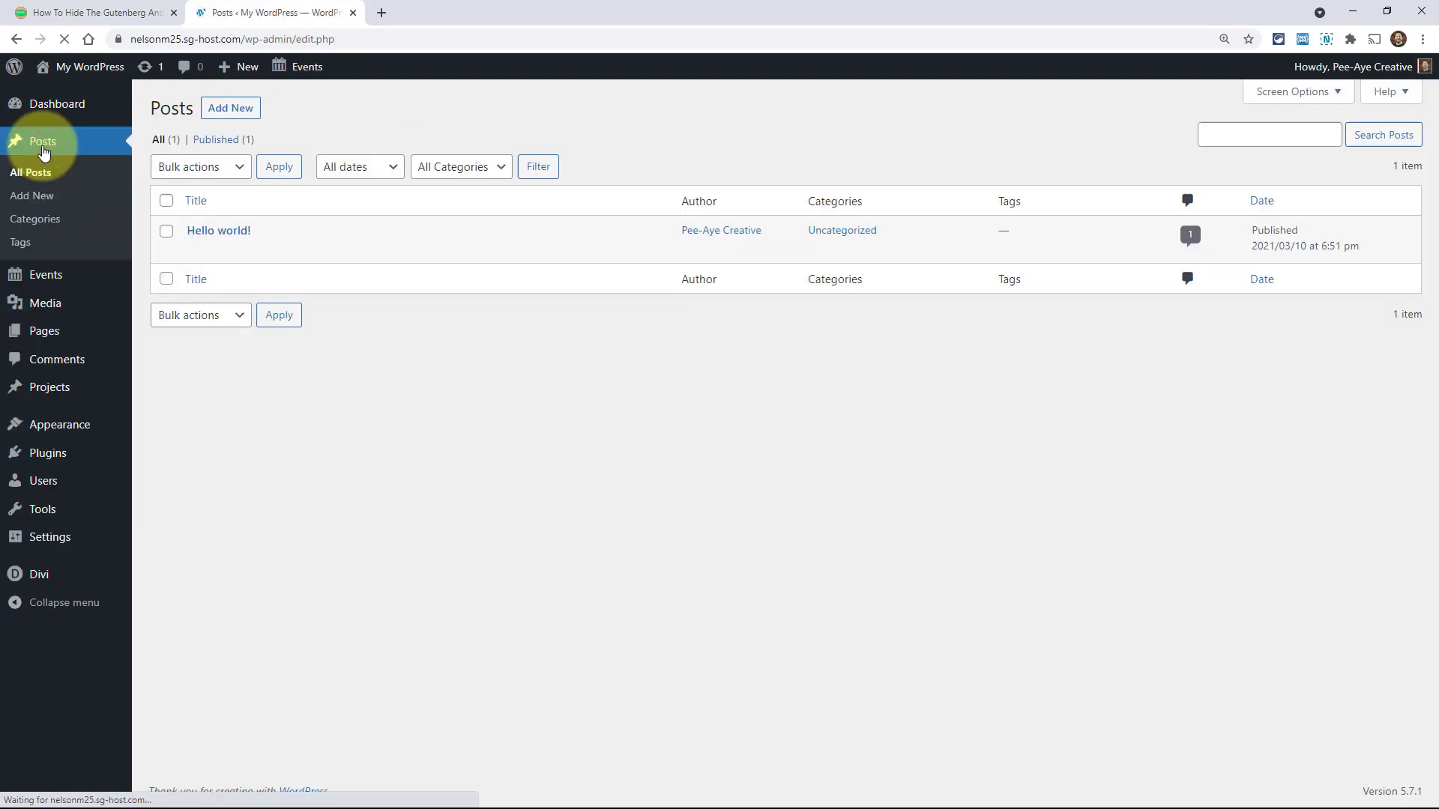
left_click(230, 233)
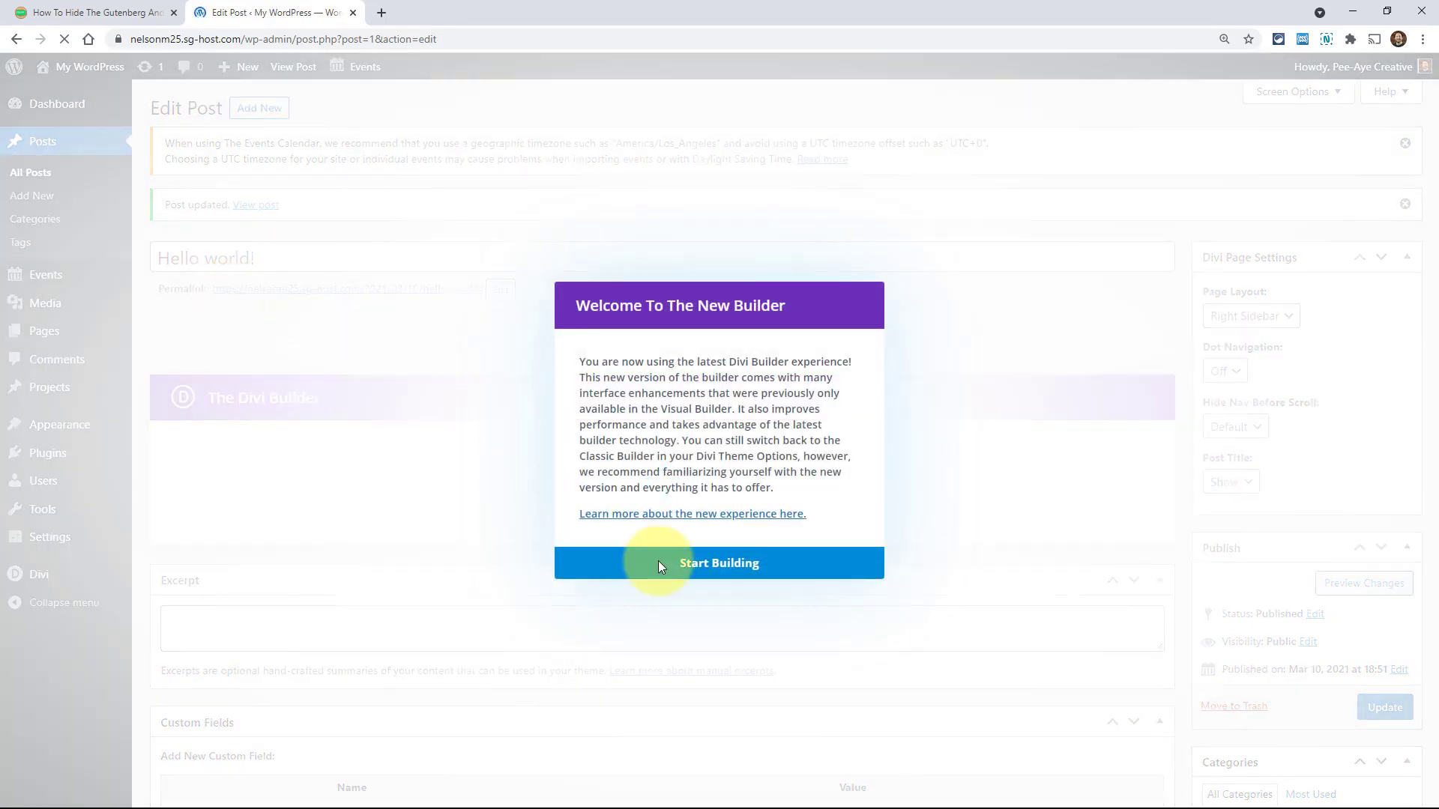
left_click(734, 572)
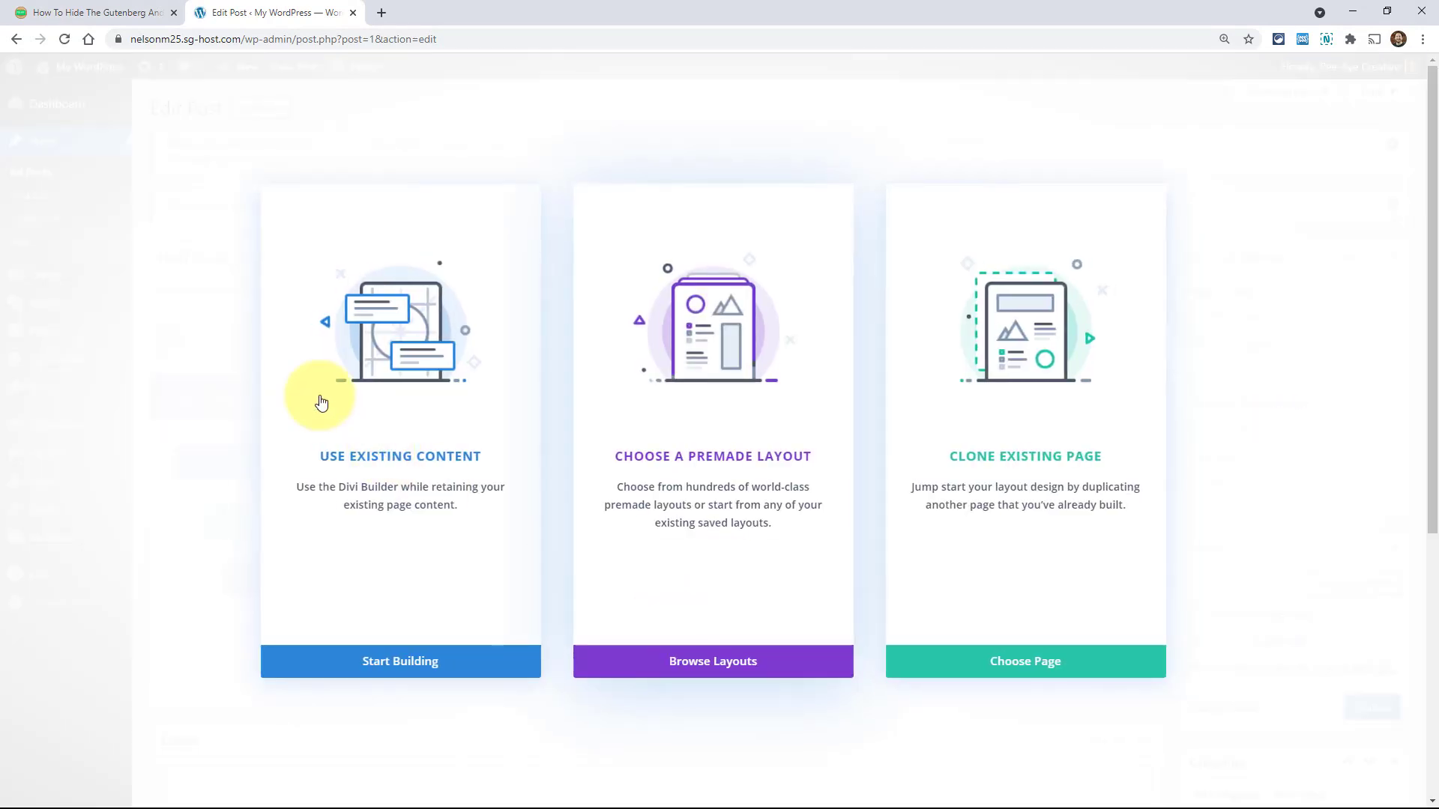
left_click(388, 417)
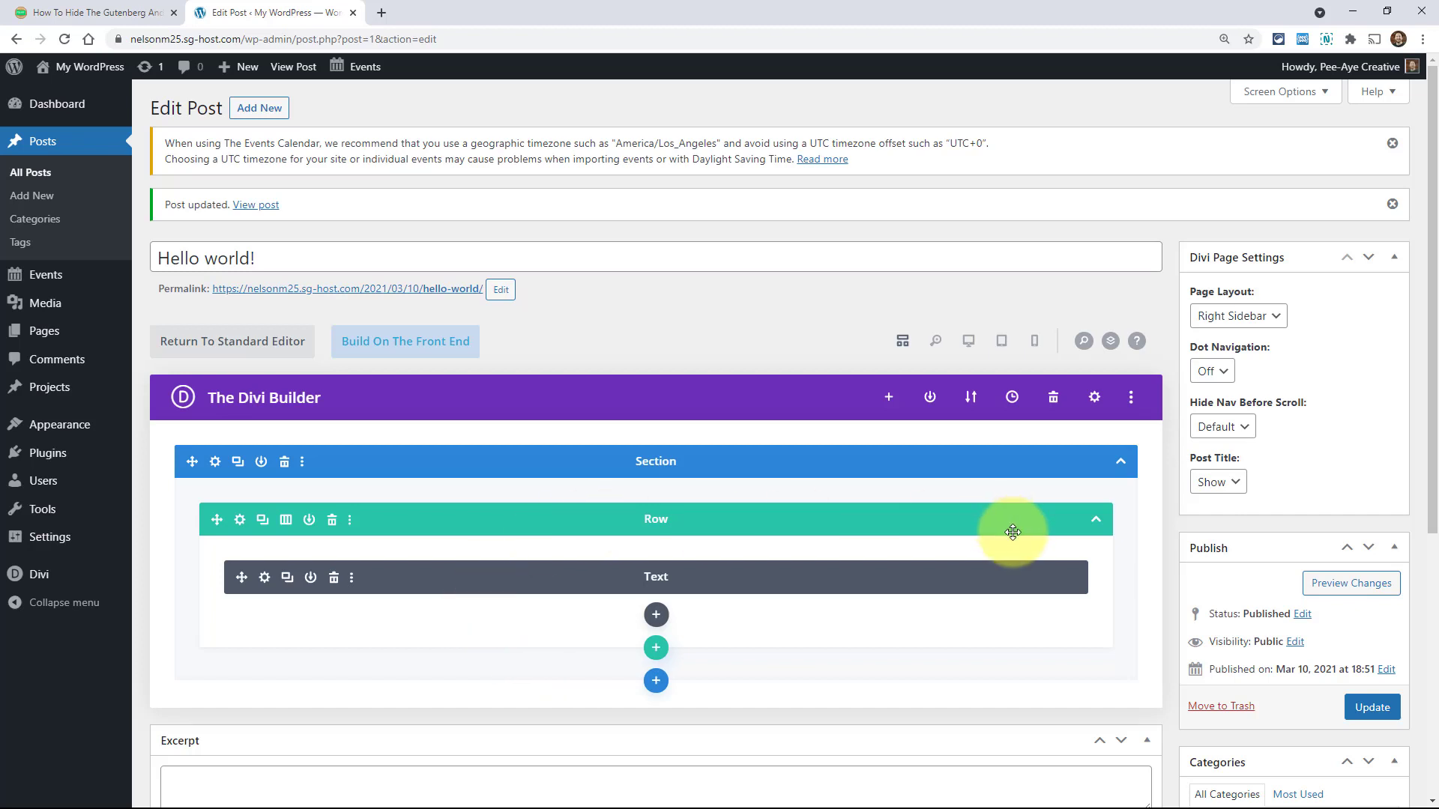
Try Return To Standard Editor on Hello world!, then cancel the Disable Builder warning
left_click(238, 351)
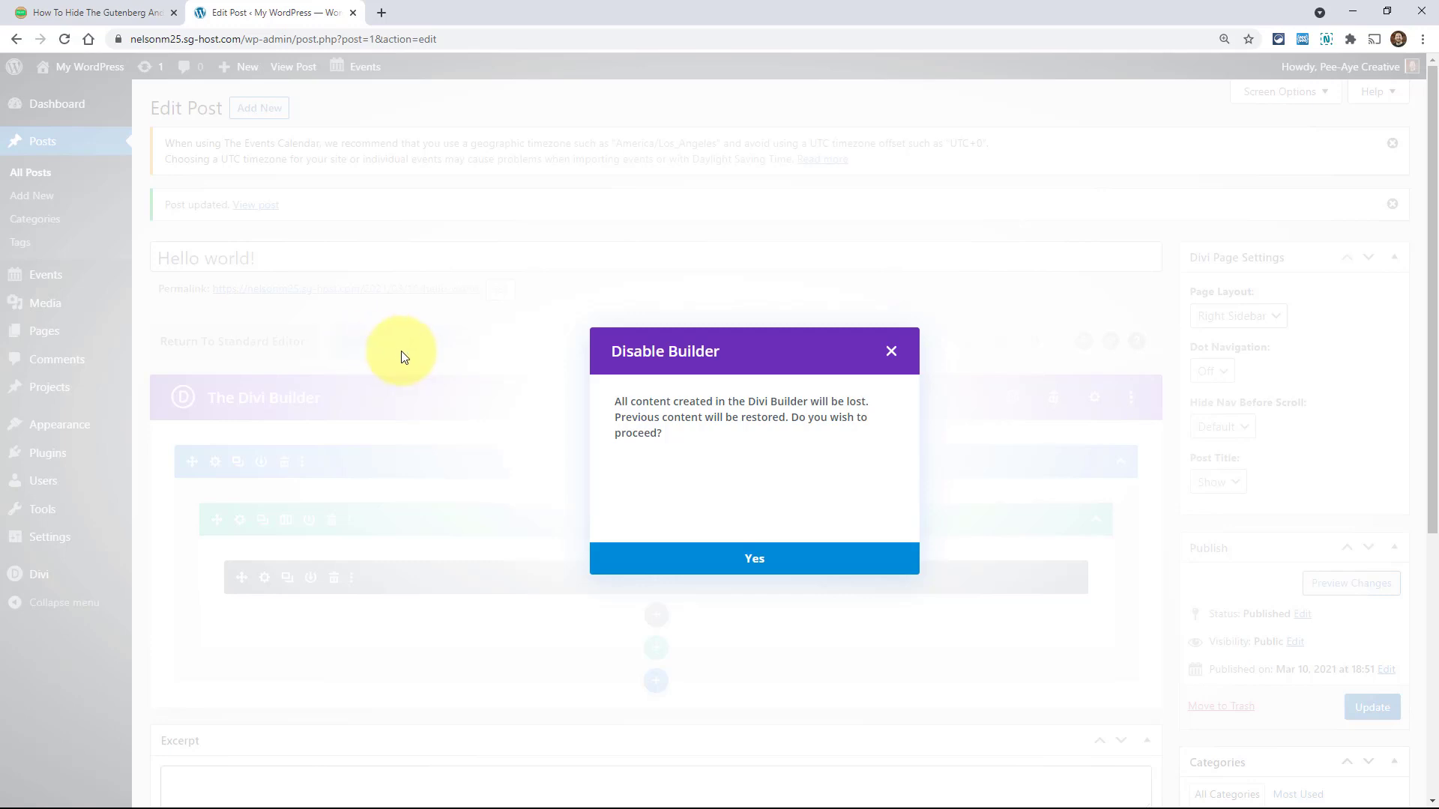
left_click(891, 352)
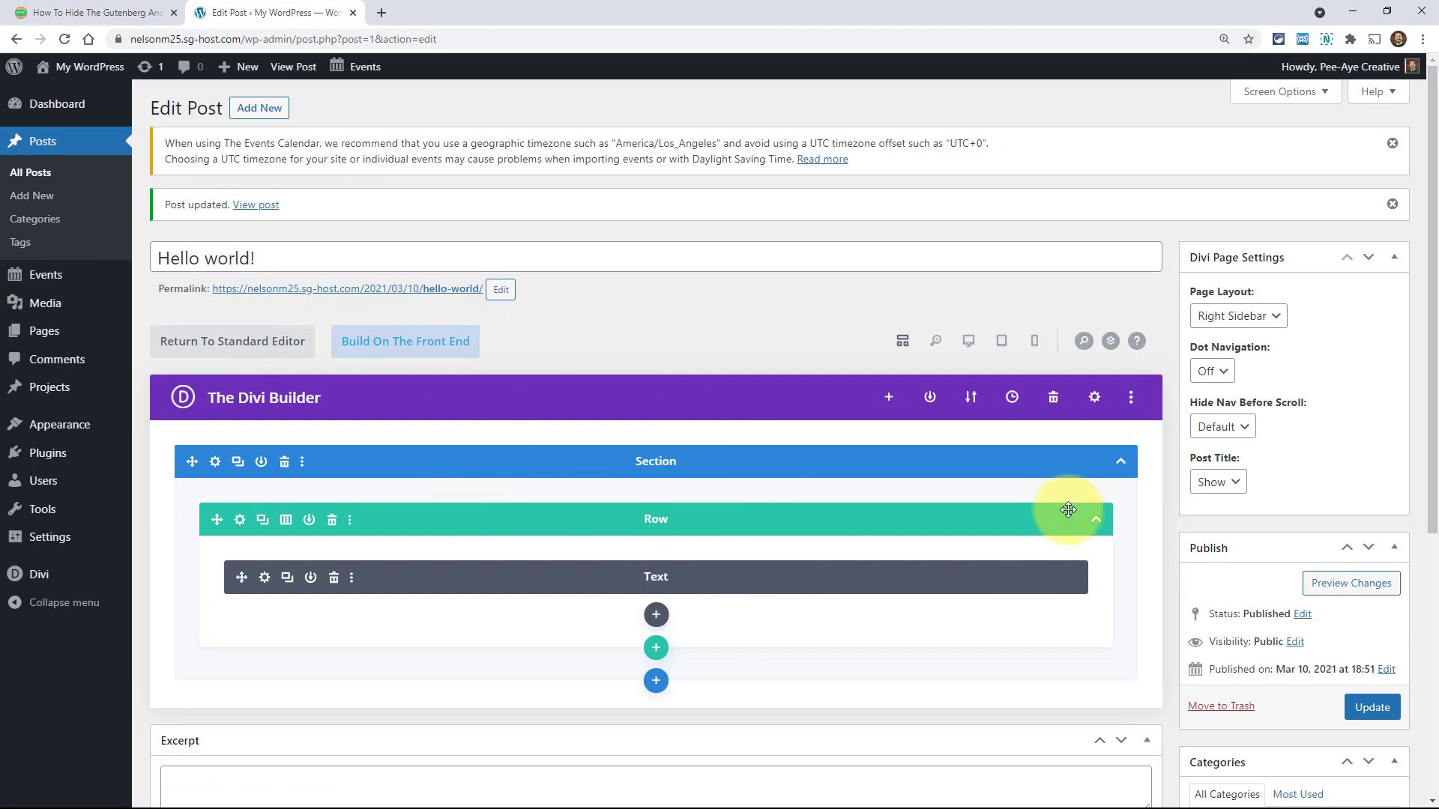
Open Divi Theme Options in a new browser tab from the admin menu
left_click(83, 11)
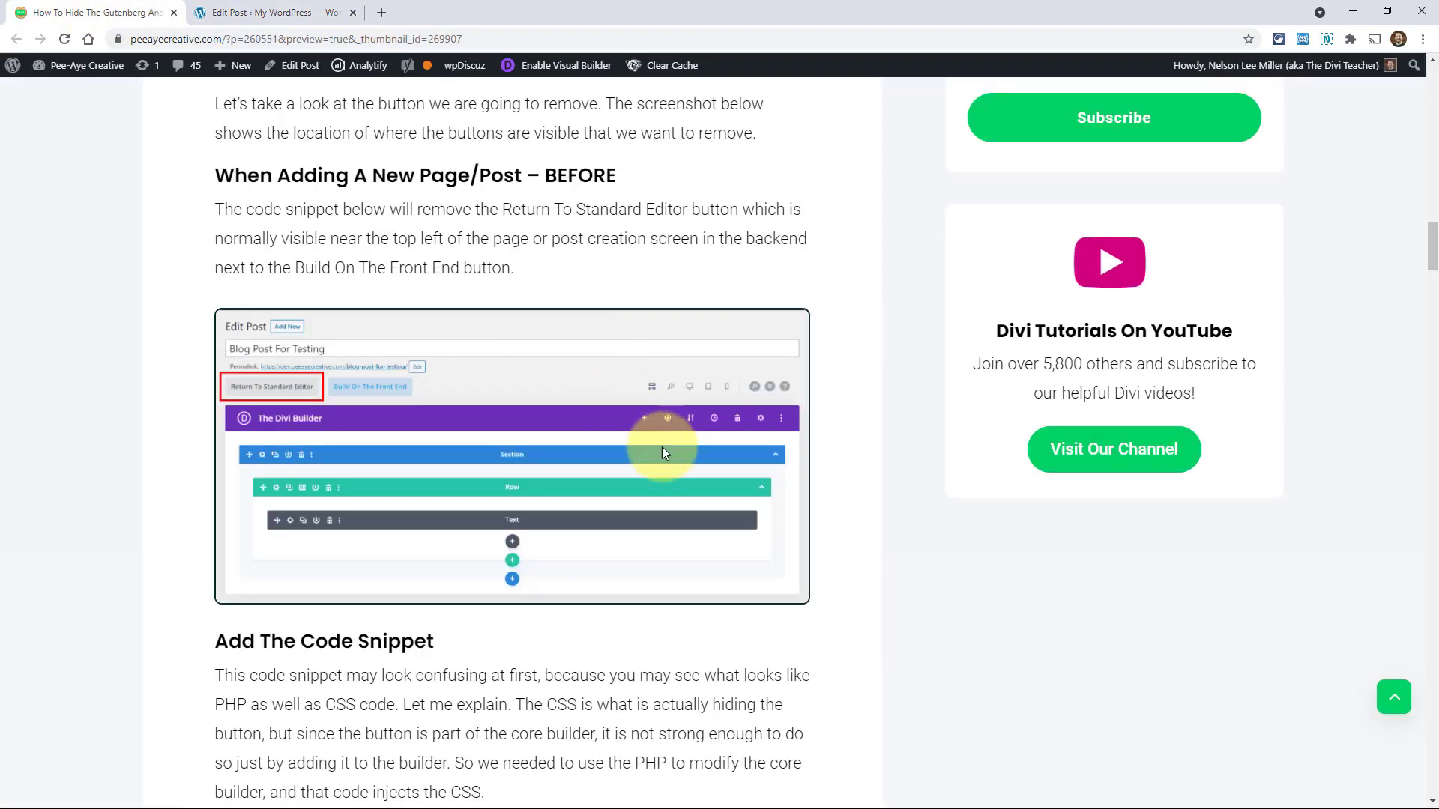
left_click(277, 12)
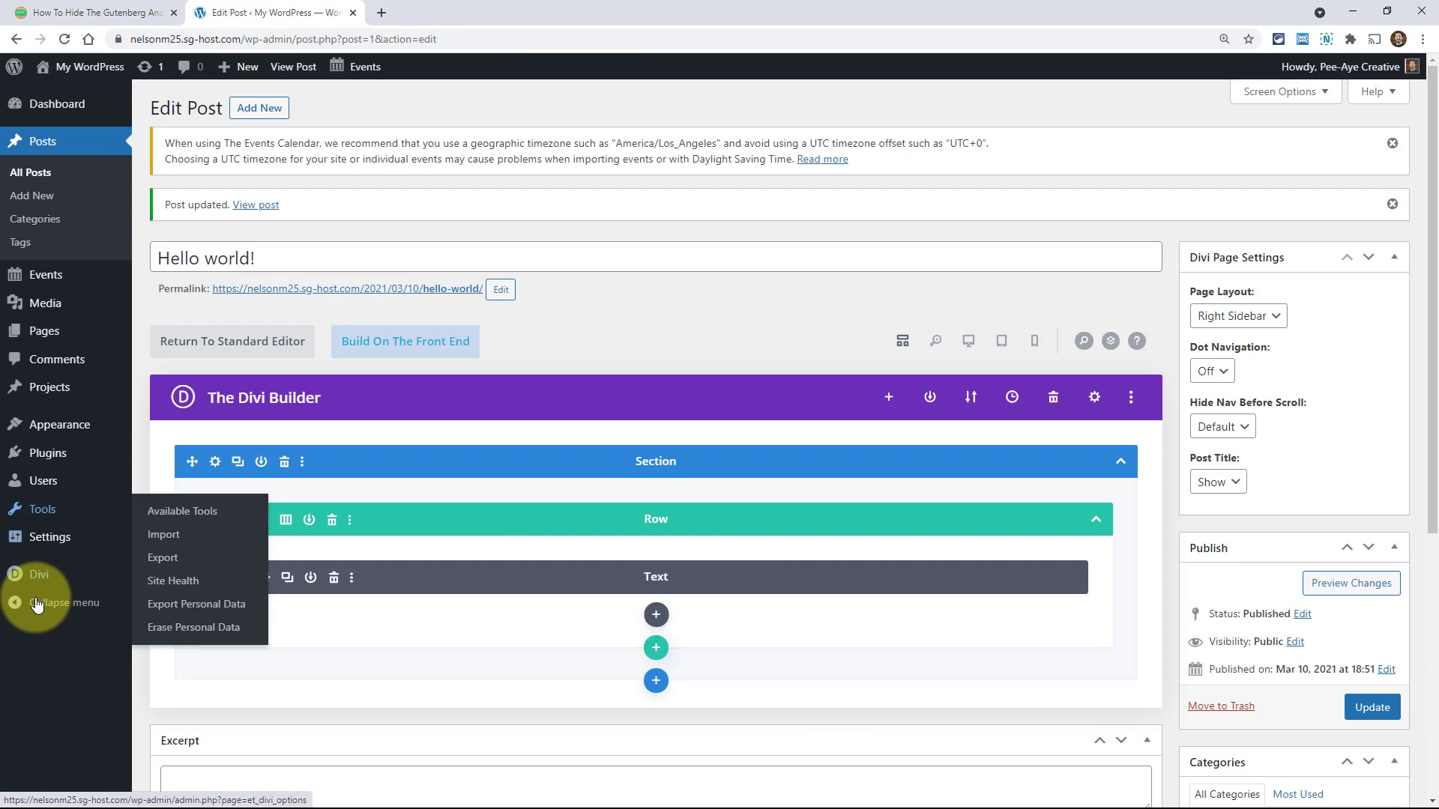
mouse_move(48, 581)
right_click(163, 576)
left_click(187, 585)
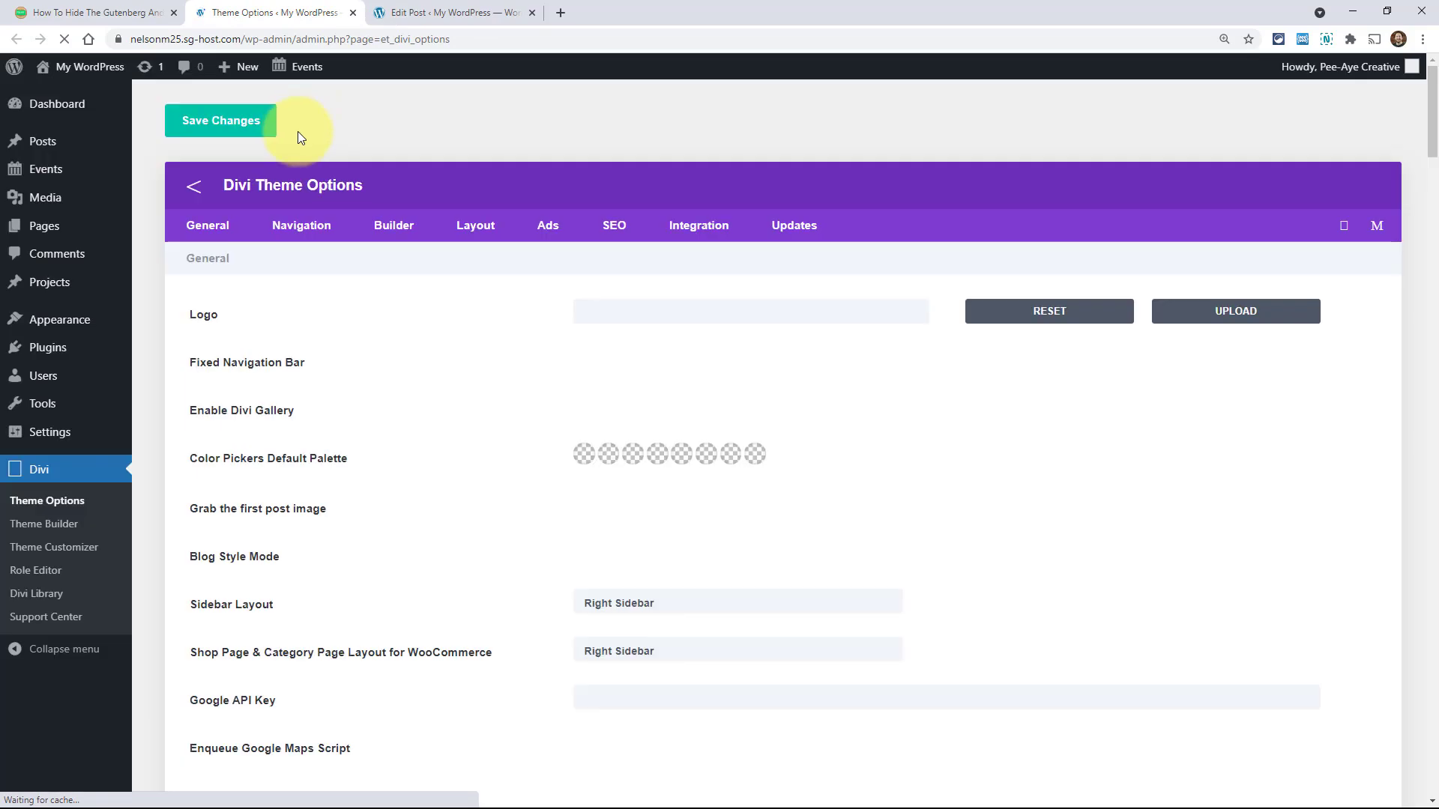
Set Enable Classic Editor to DISABLED under Builder > Advanced and save the change
left_click(397, 232)
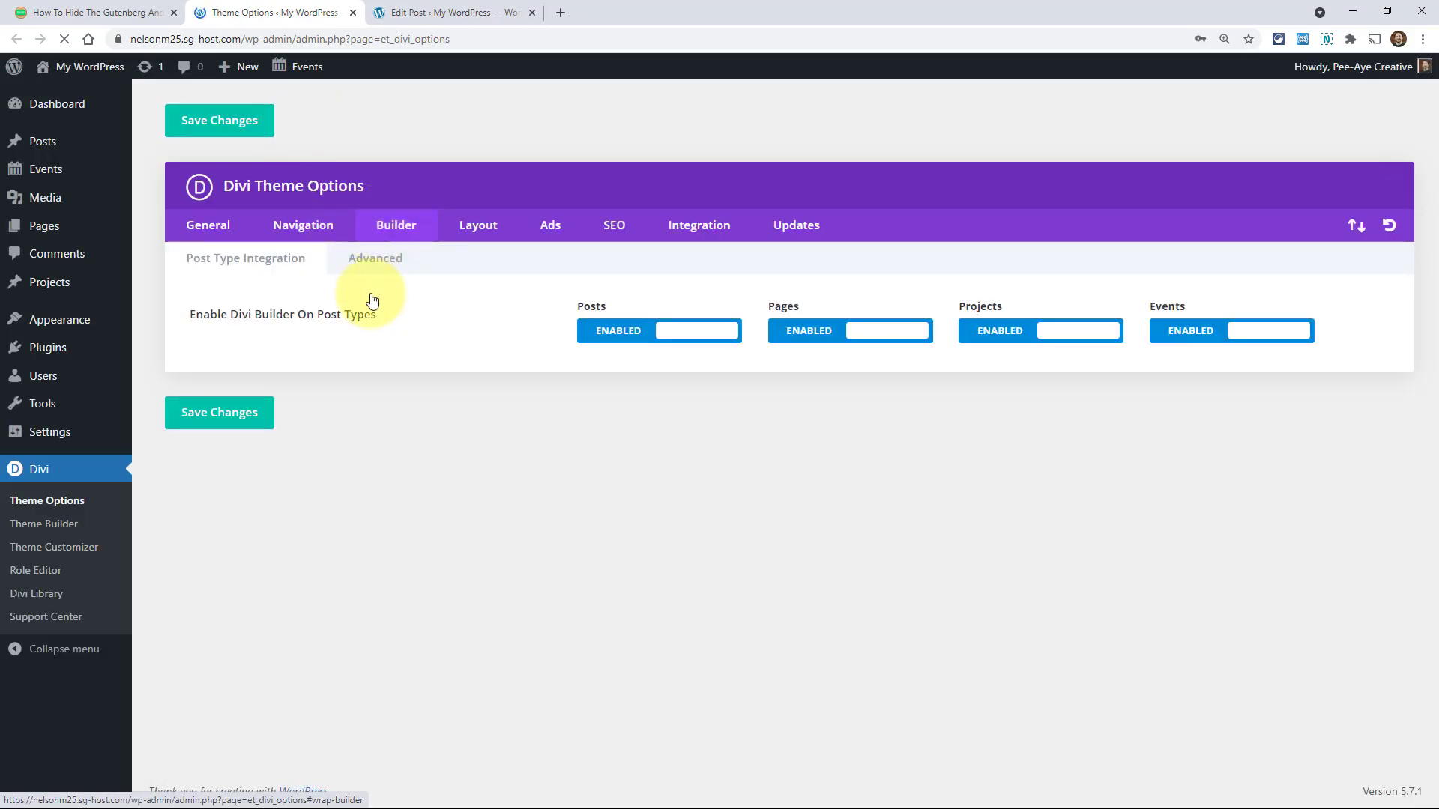
left_click(375, 258)
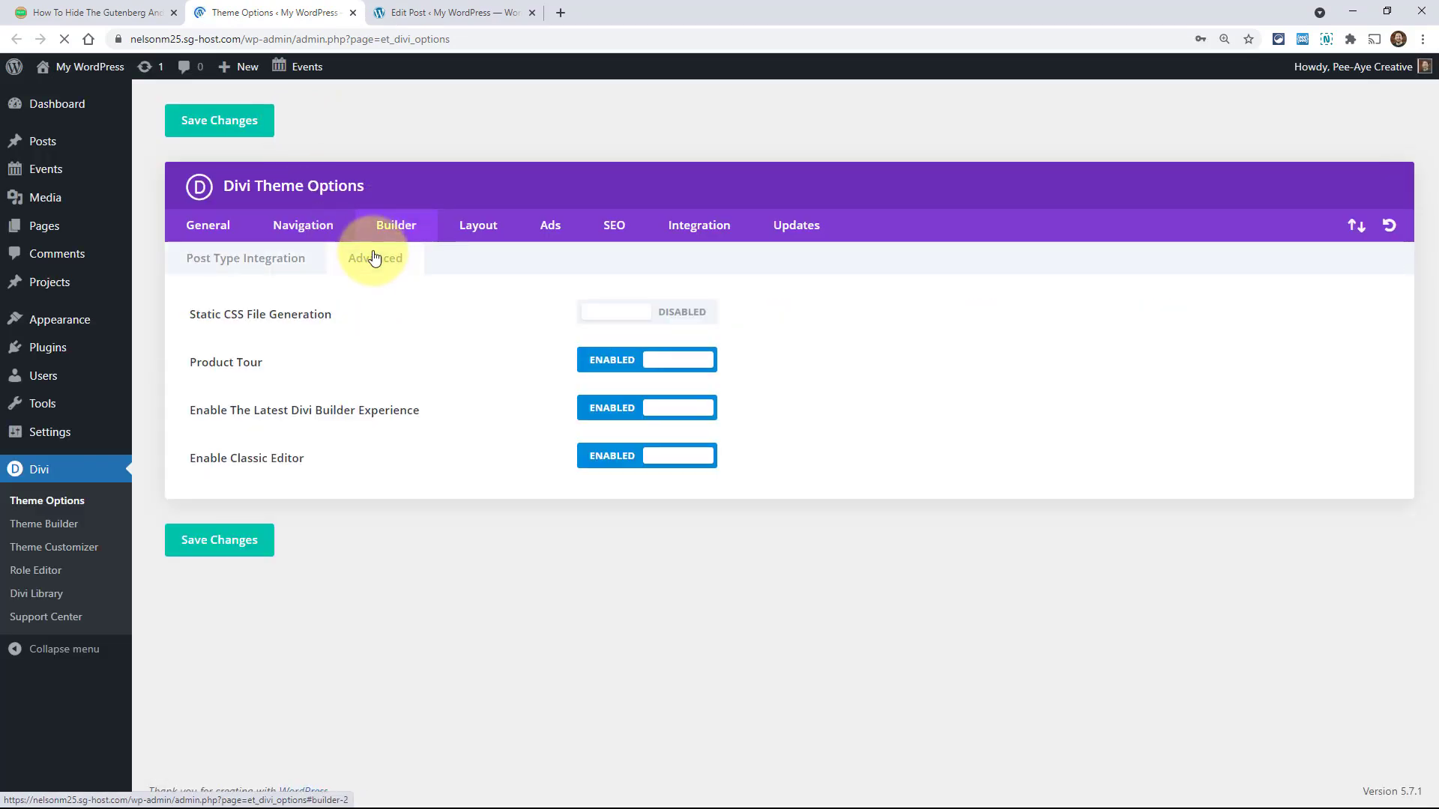
left_click(642, 457)
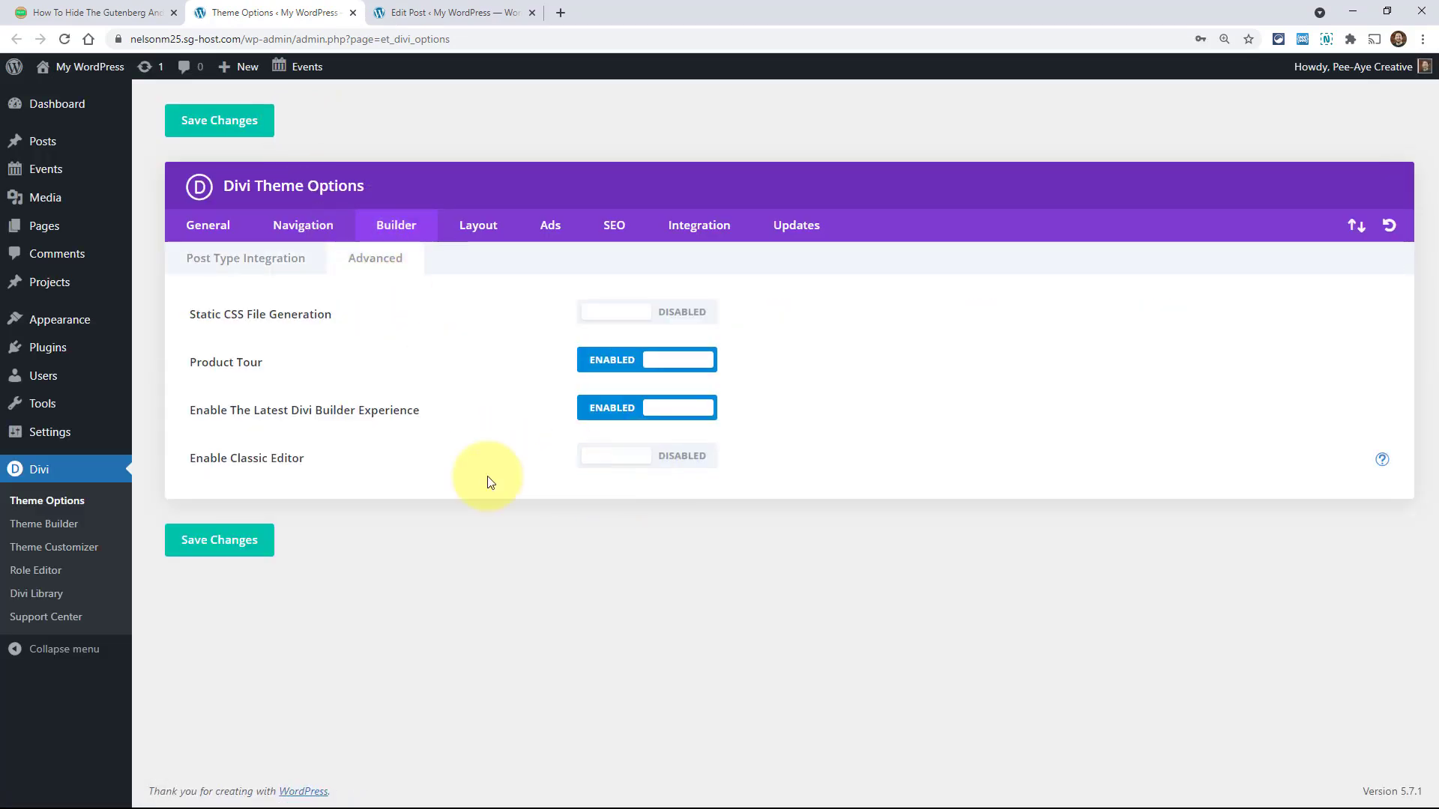
left_click(210, 551)
left_click(469, 12)
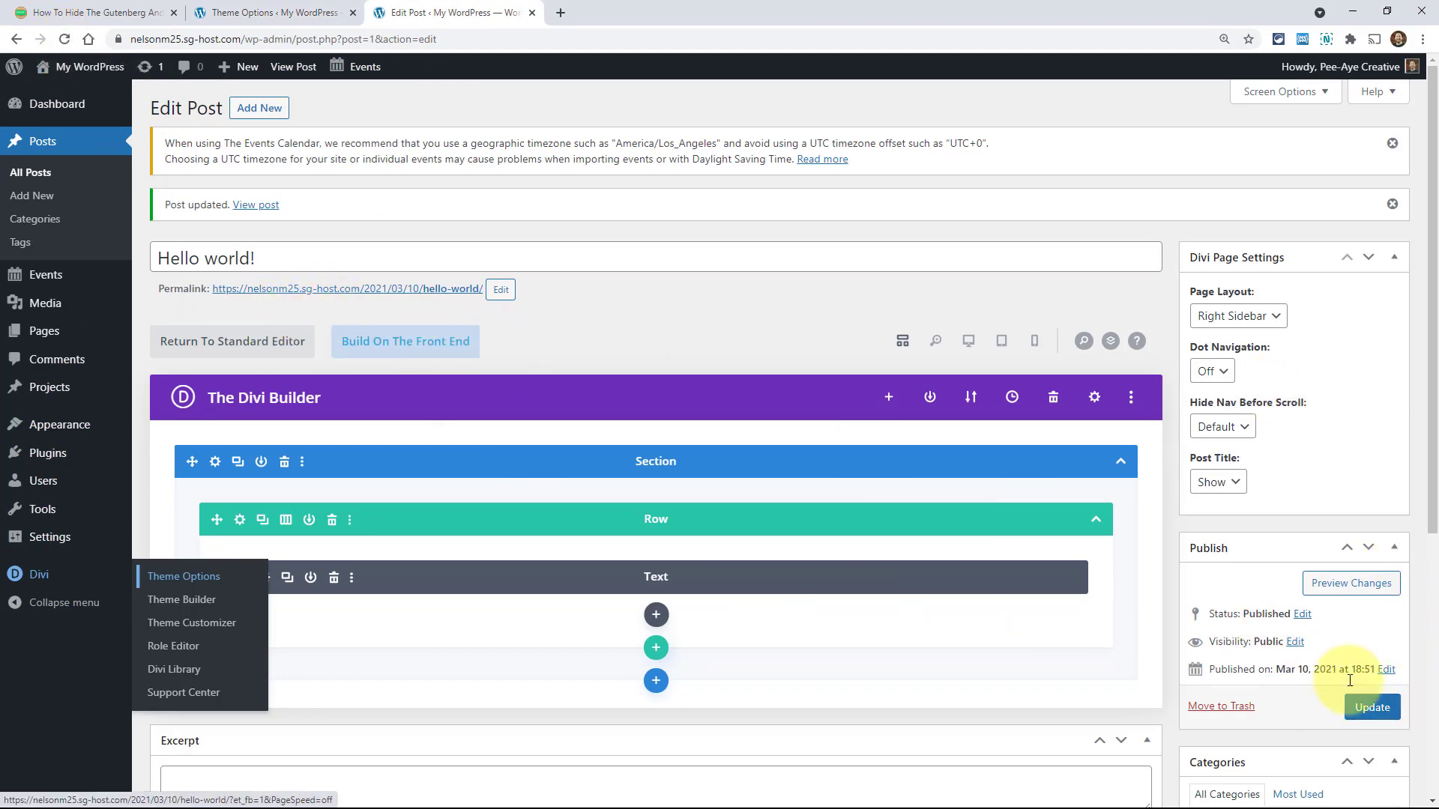
Update Hello world! and compare it with the Builder > Advanced settings tab
left_click(1379, 712)
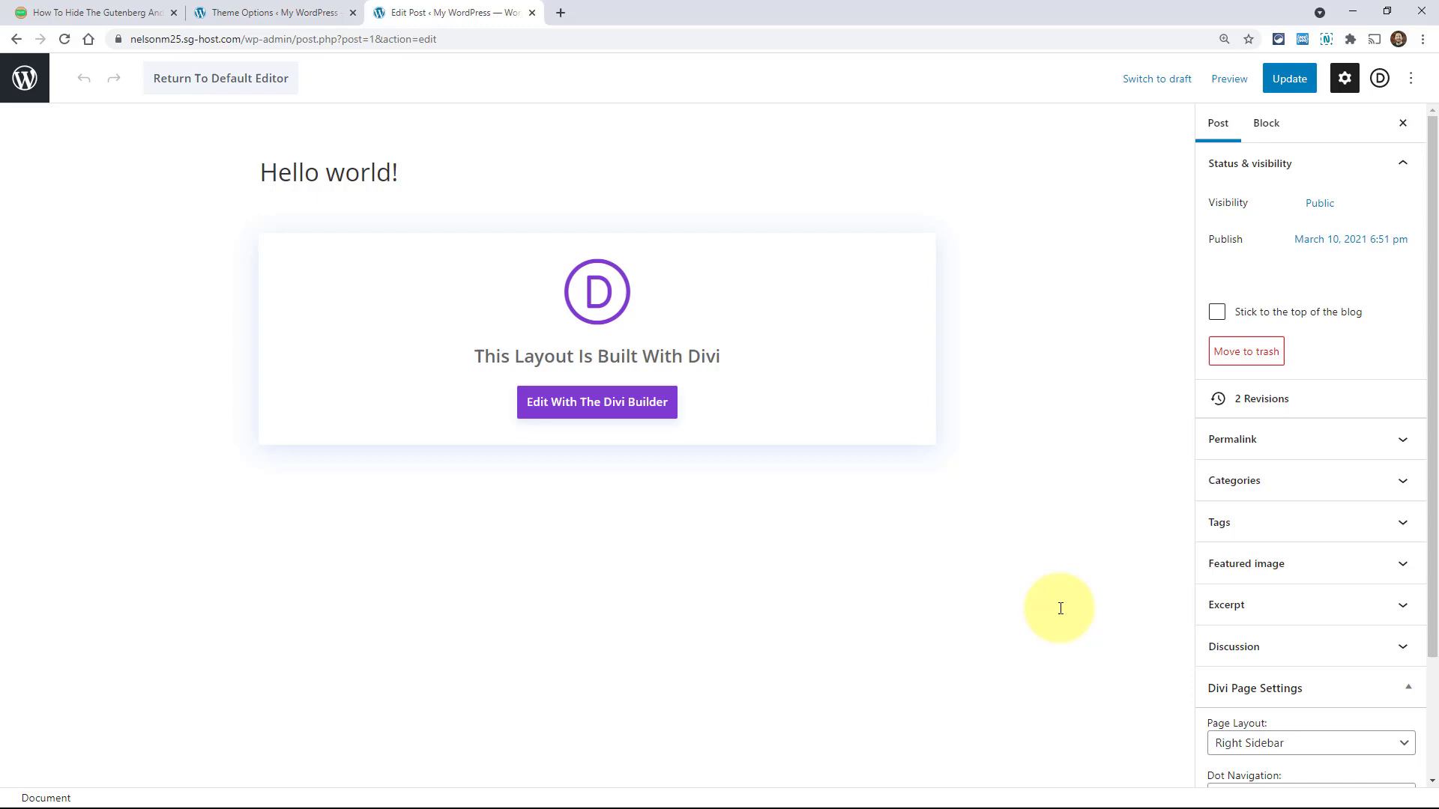
left_click(221, 9)
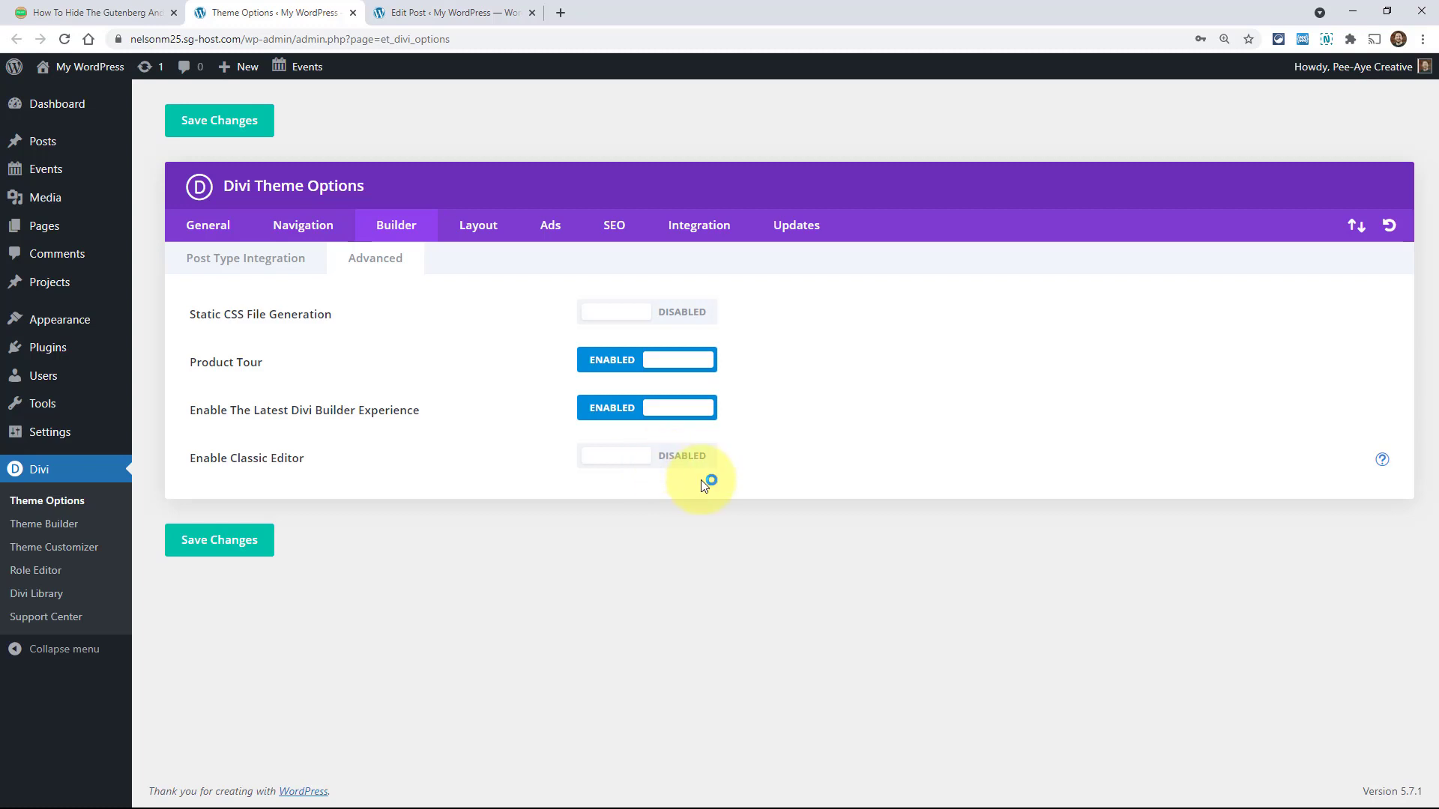
left_click(425, 9)
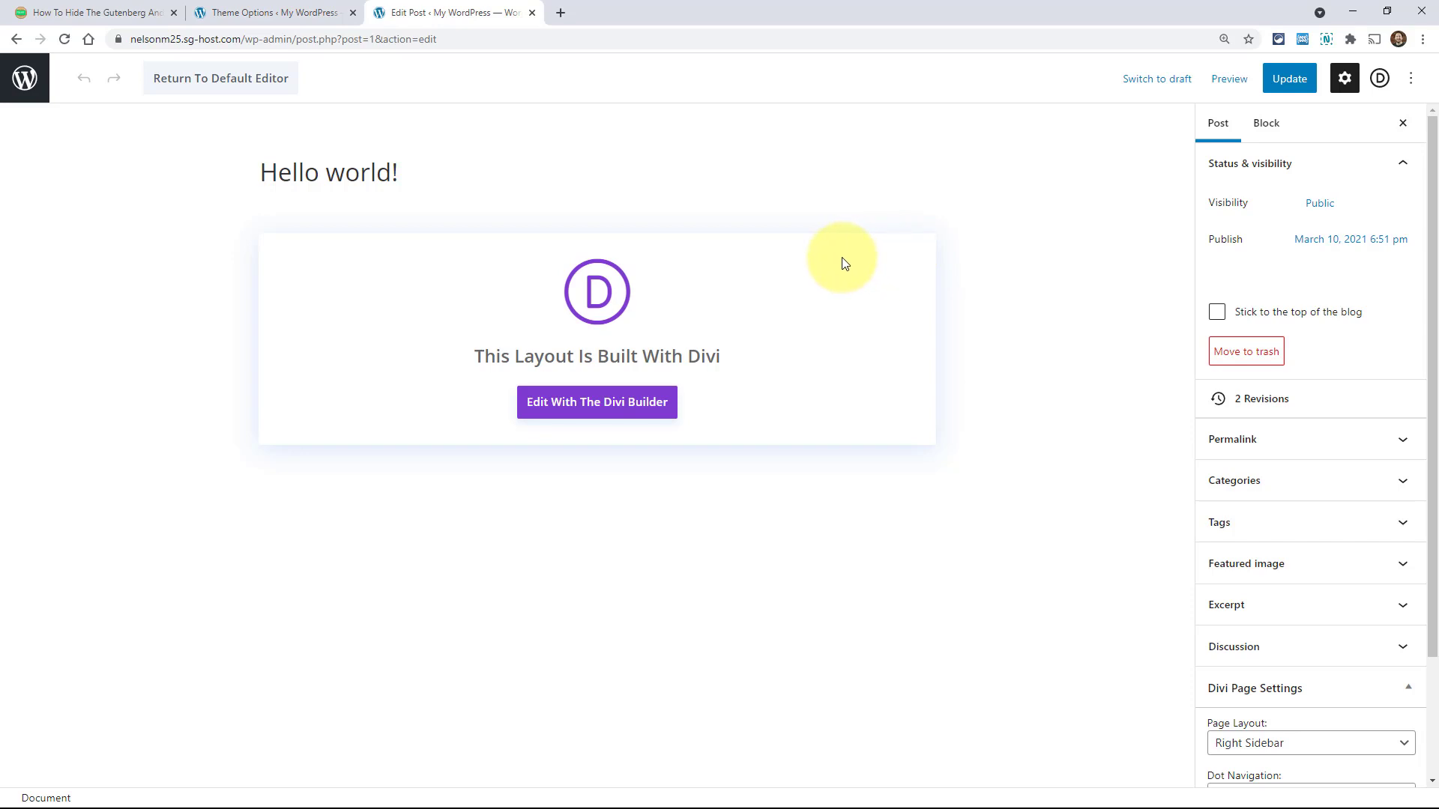
left_click(251, 13)
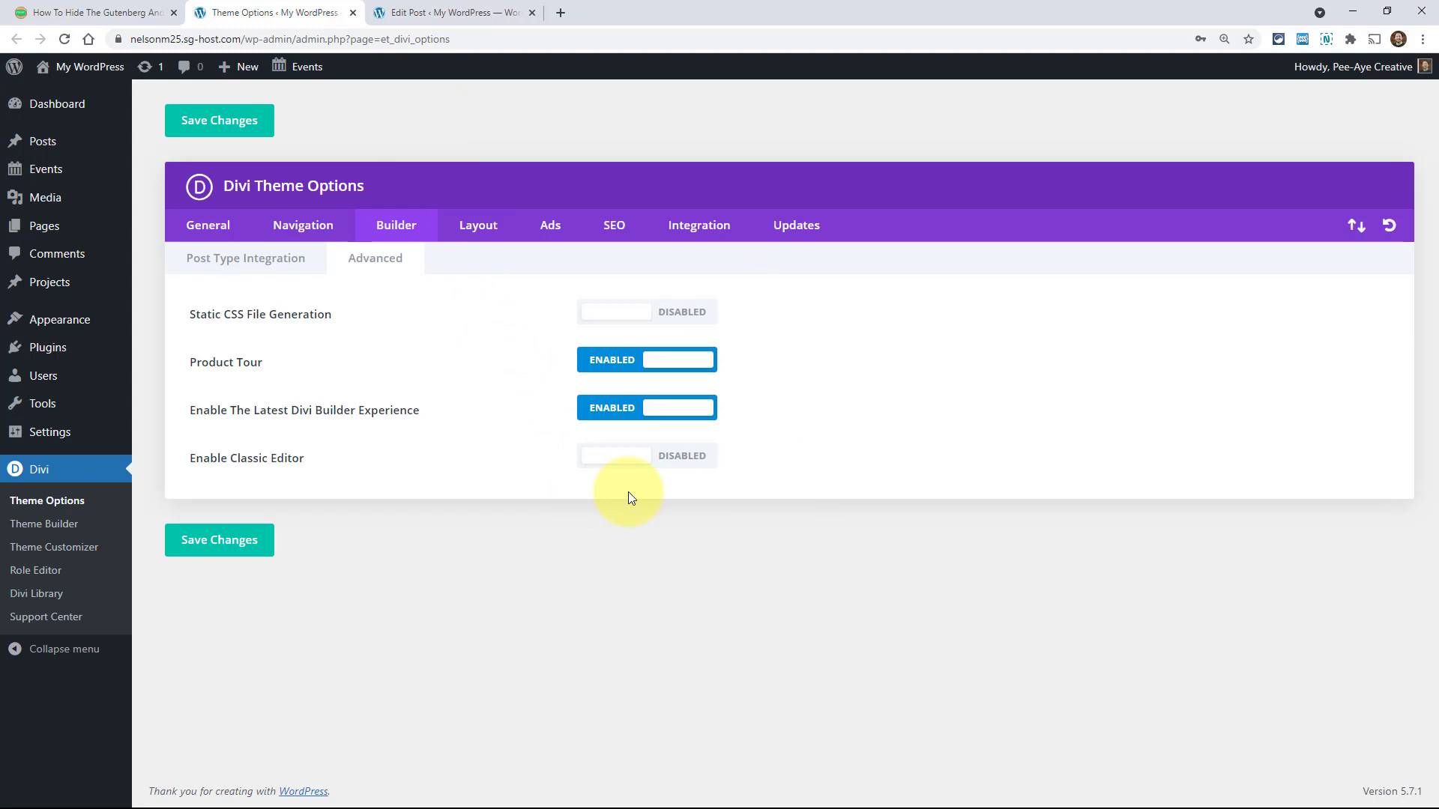
left_click(416, 16)
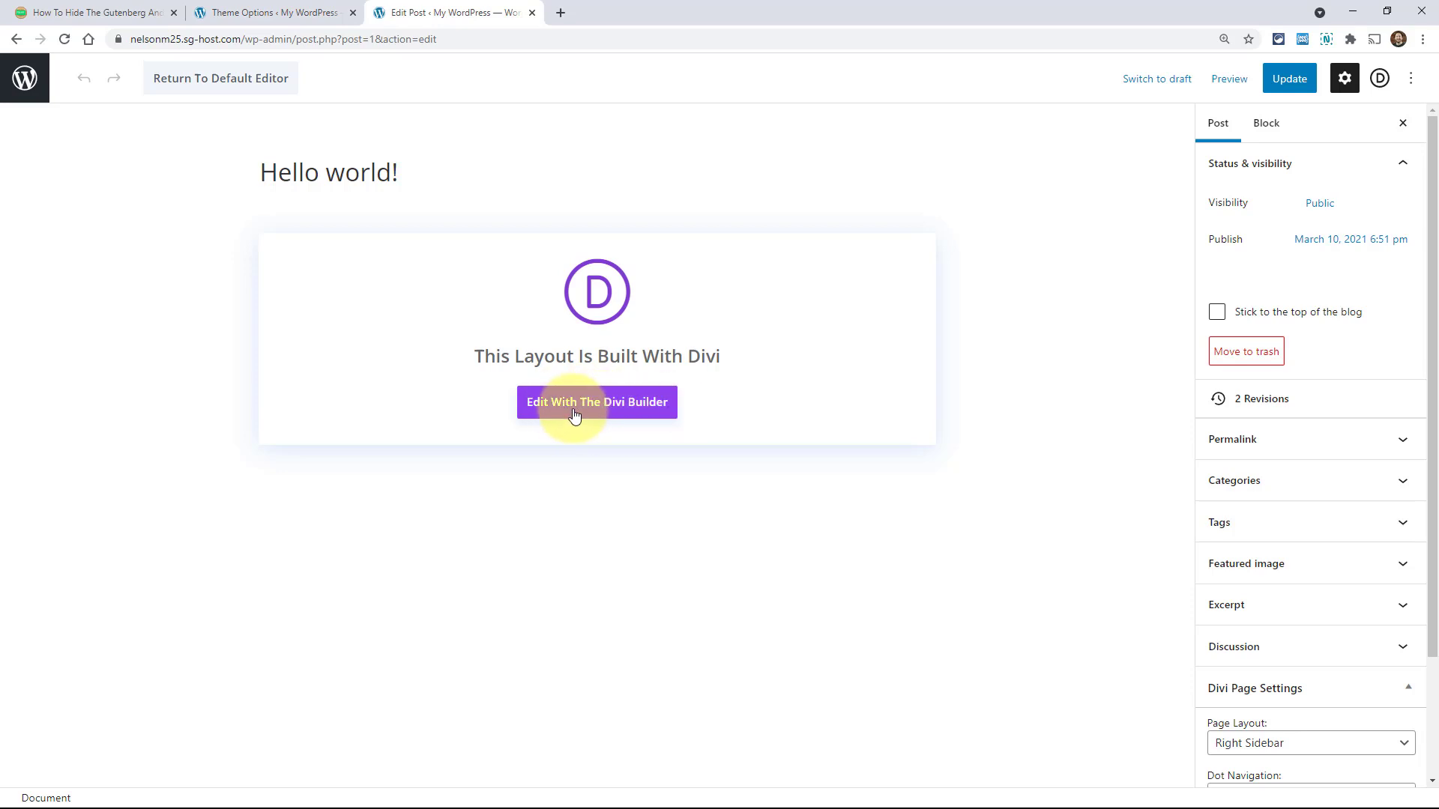
Use Return To Default Editor, then Use The Divi Builder on Hello world!, and exit to All Posts
left_click(221, 84)
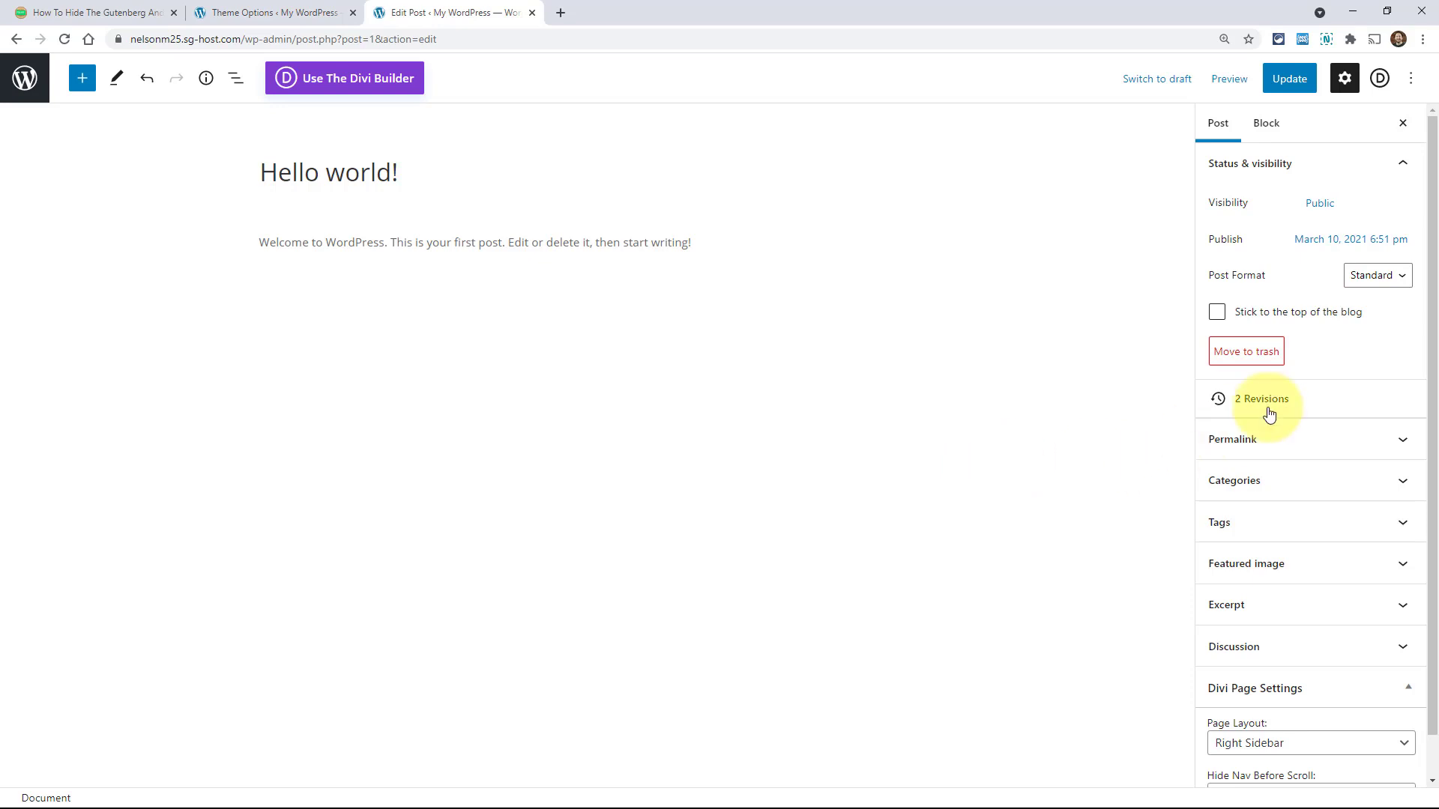
left_click(313, 79)
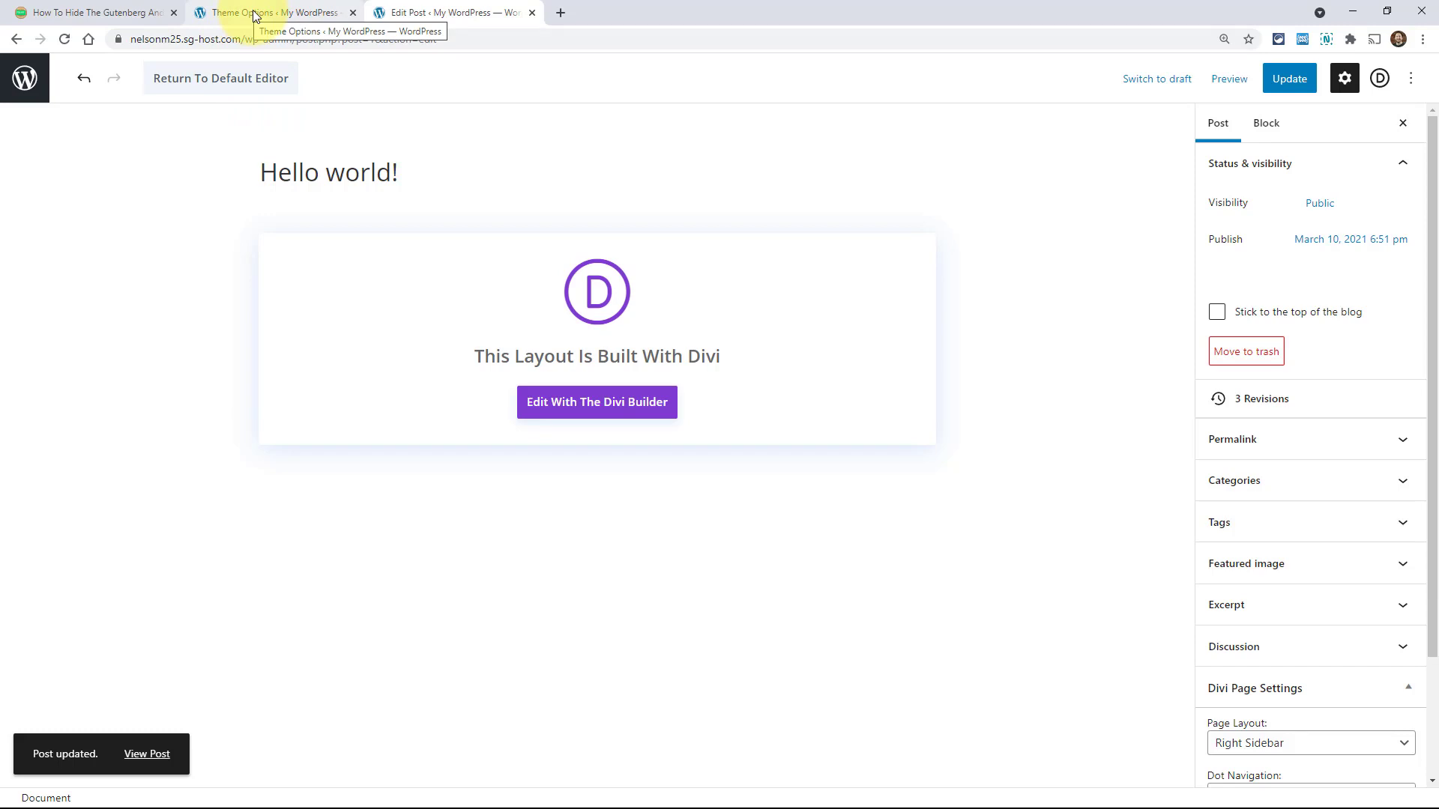
left_click(23, 85)
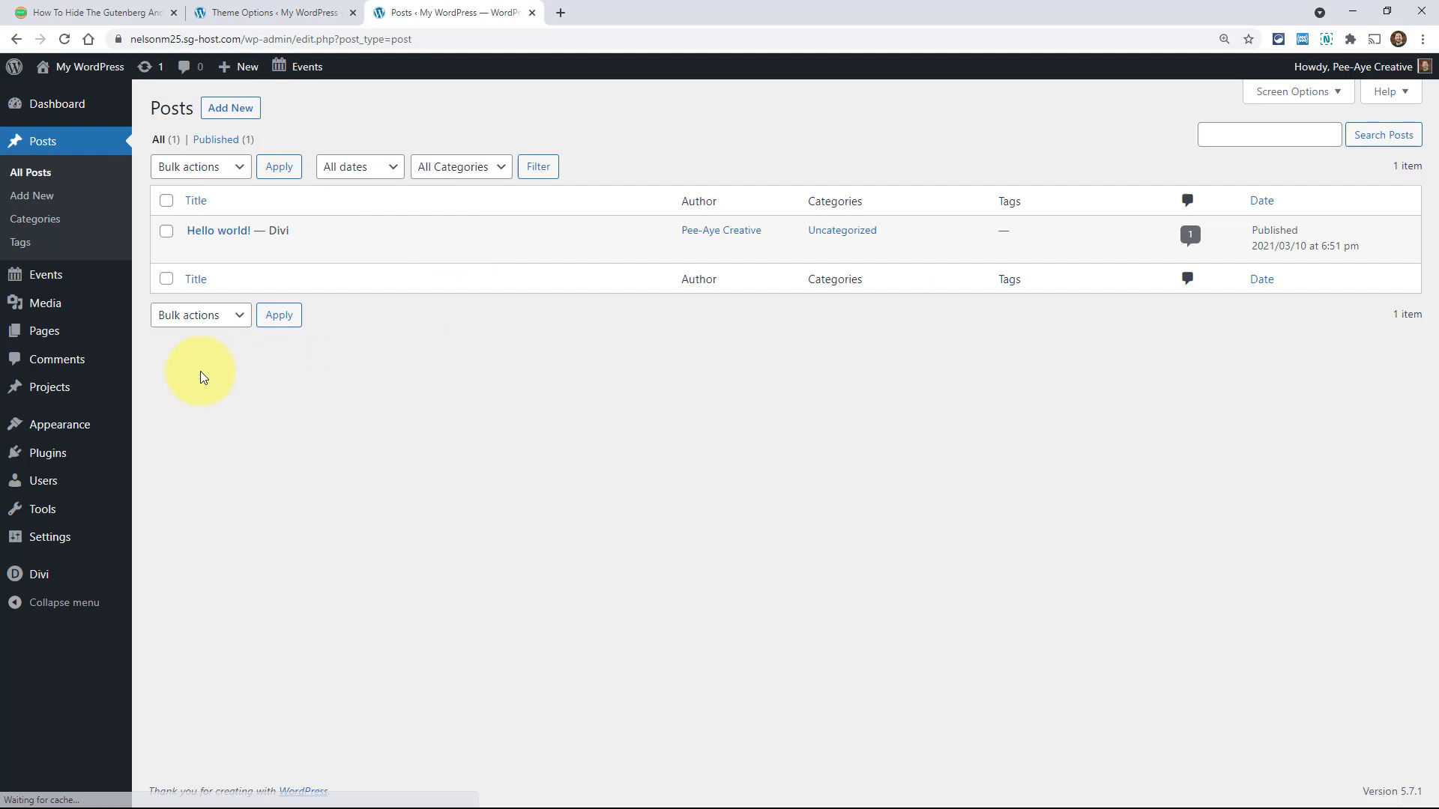
Open Sample Page from the Pages list for editing, then switch to the Theme Options tab
mouse_move(45, 453)
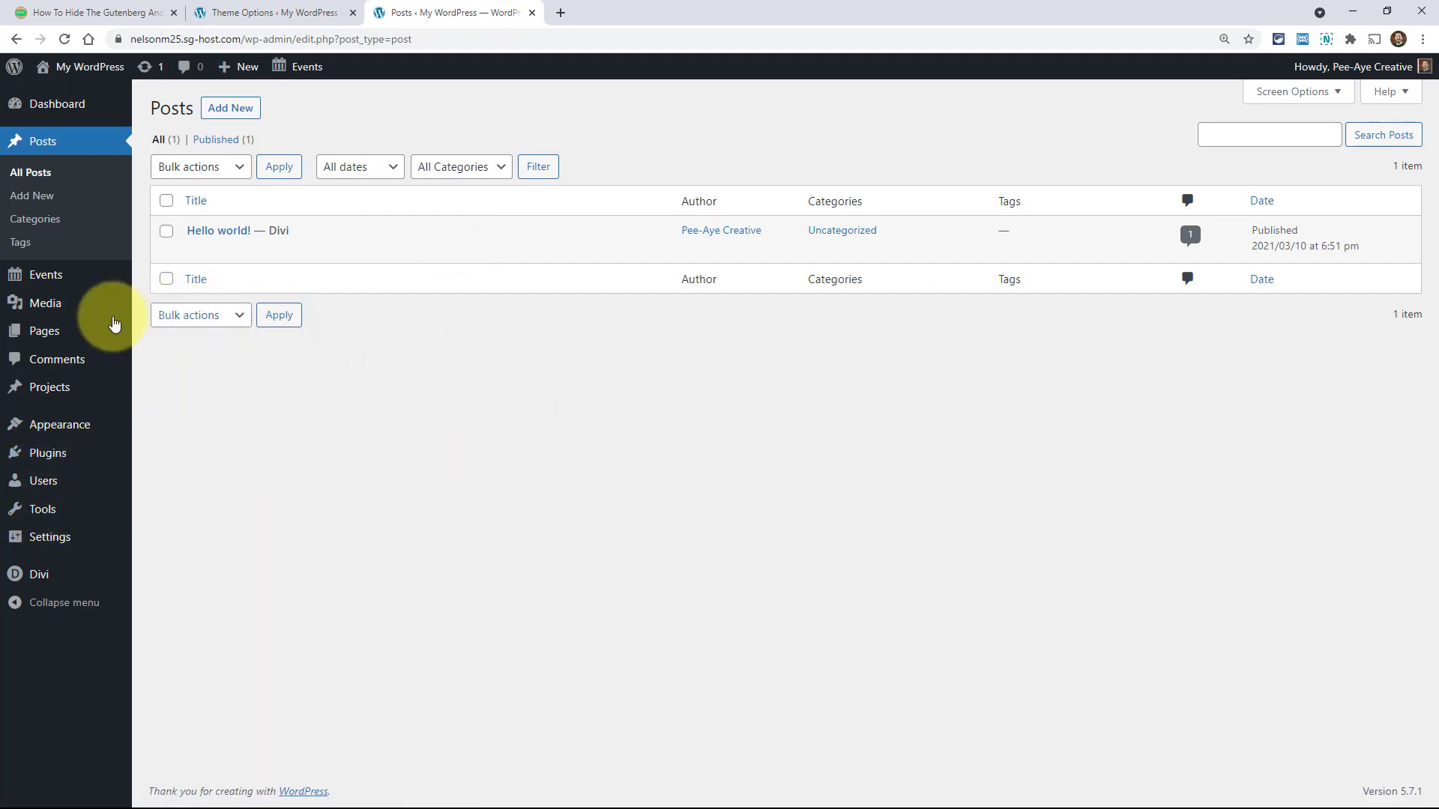
left_click(40, 343)
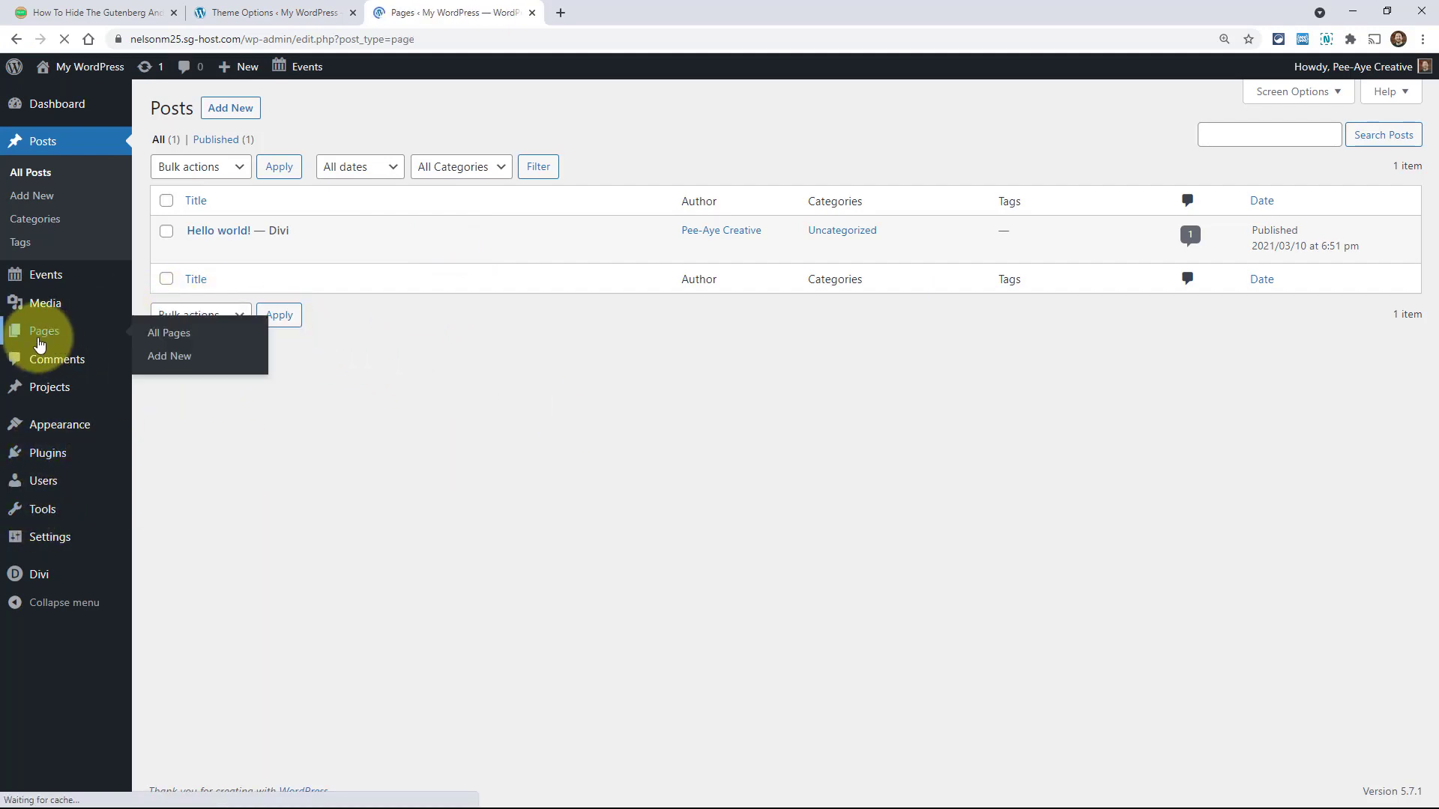
left_click(220, 278)
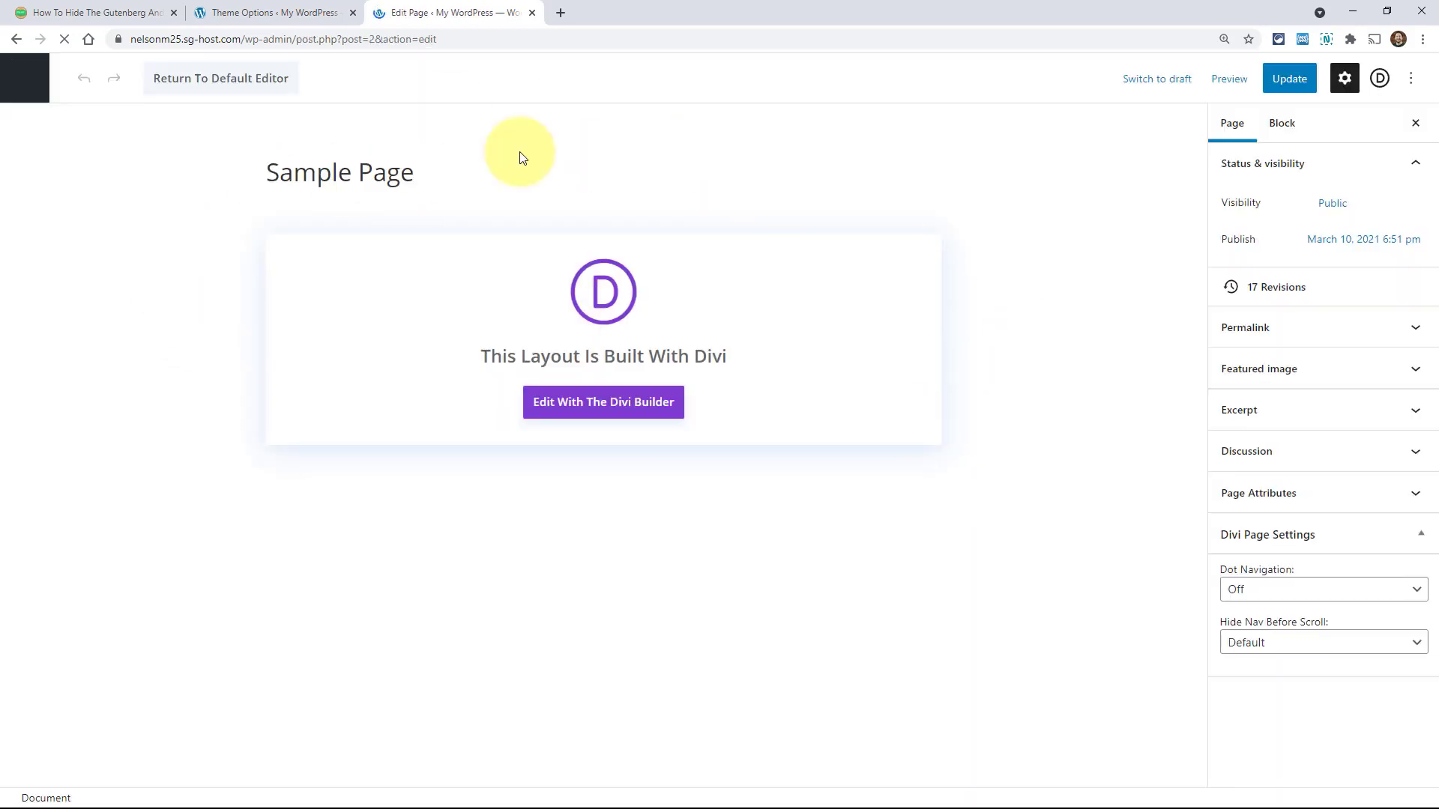
left_click(268, 12)
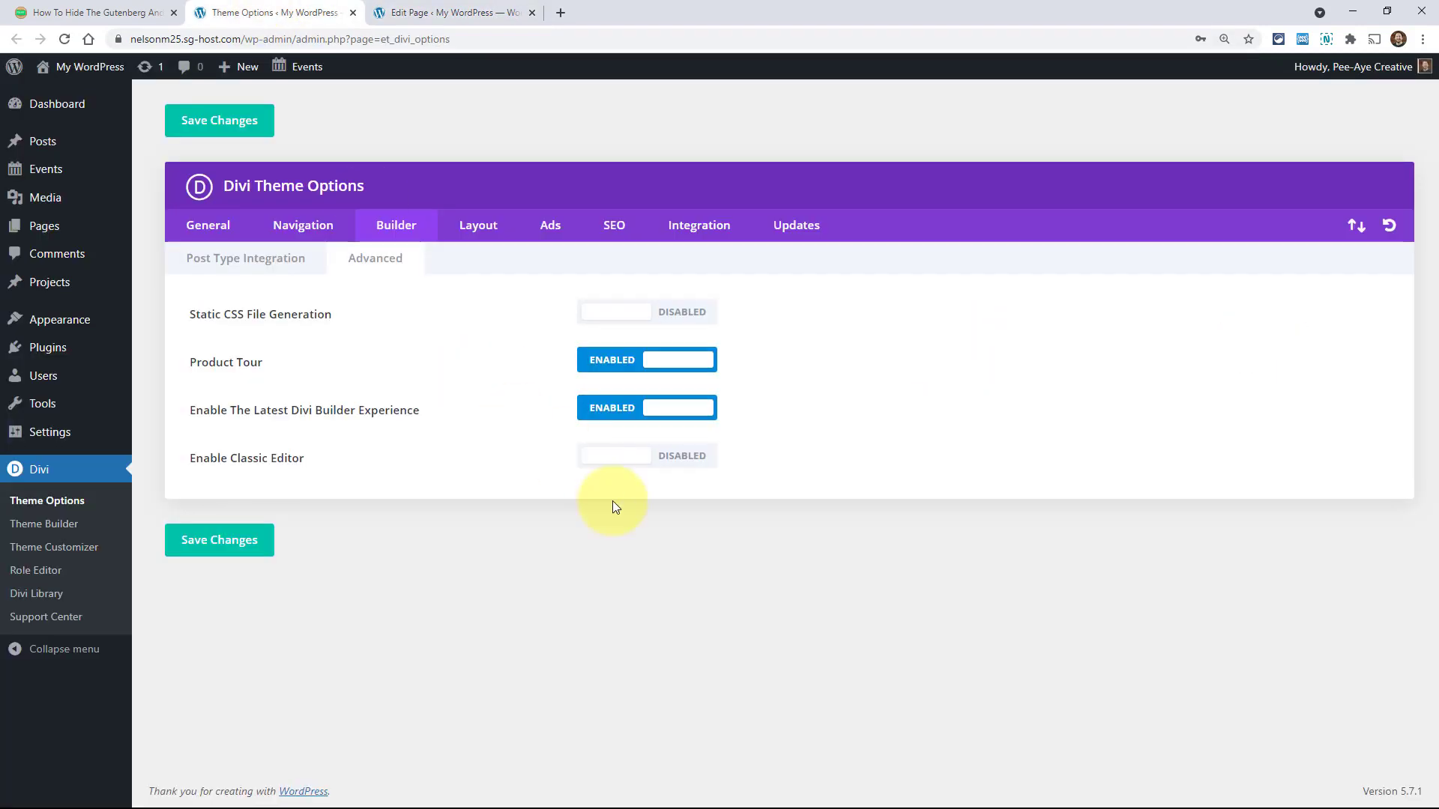
Enable Classic Editor, save, and reload the Sample Page editor to view the classic Divi Builder screen
left_click(619, 453)
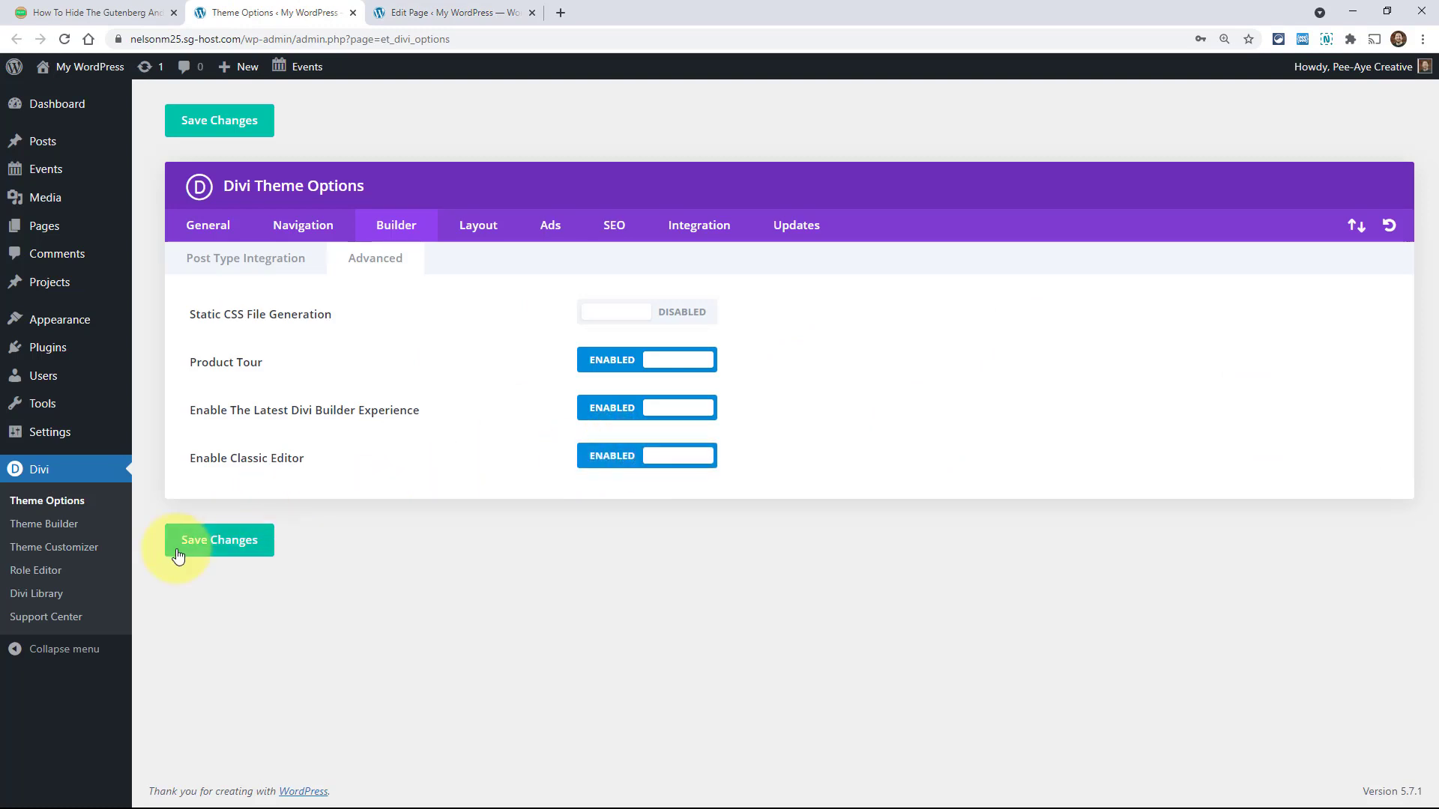
left_click(435, 14)
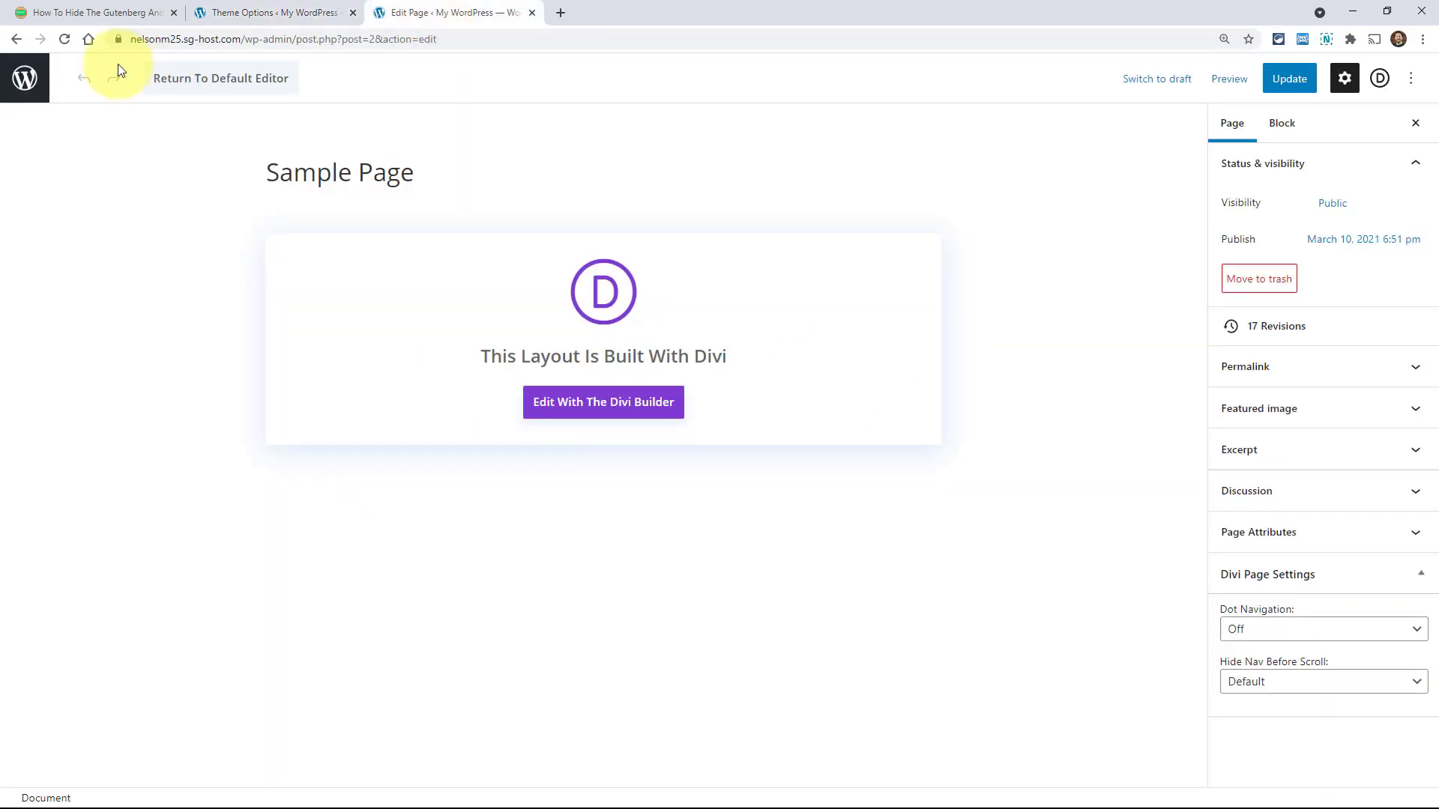
left_click(64, 39)
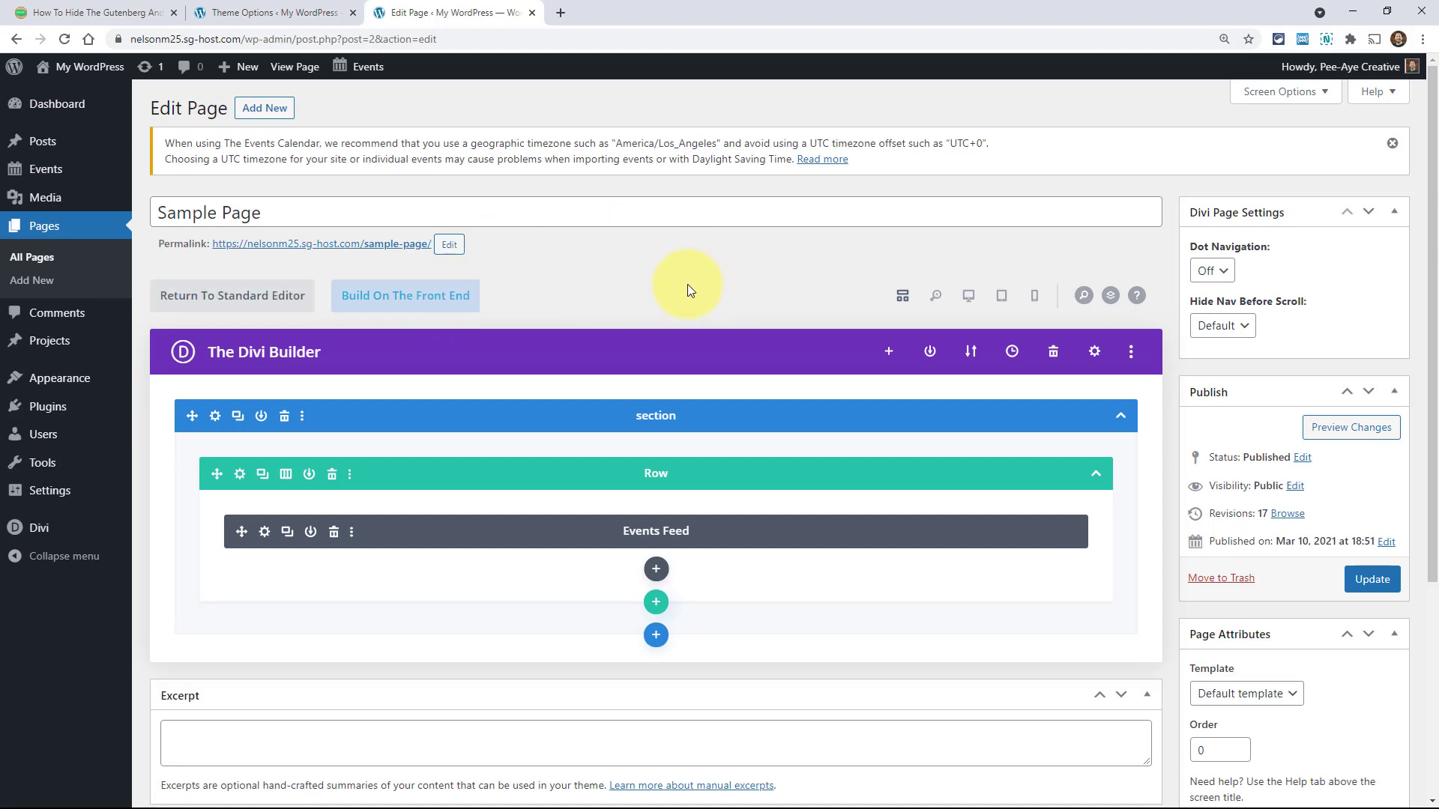
left_click(258, 13)
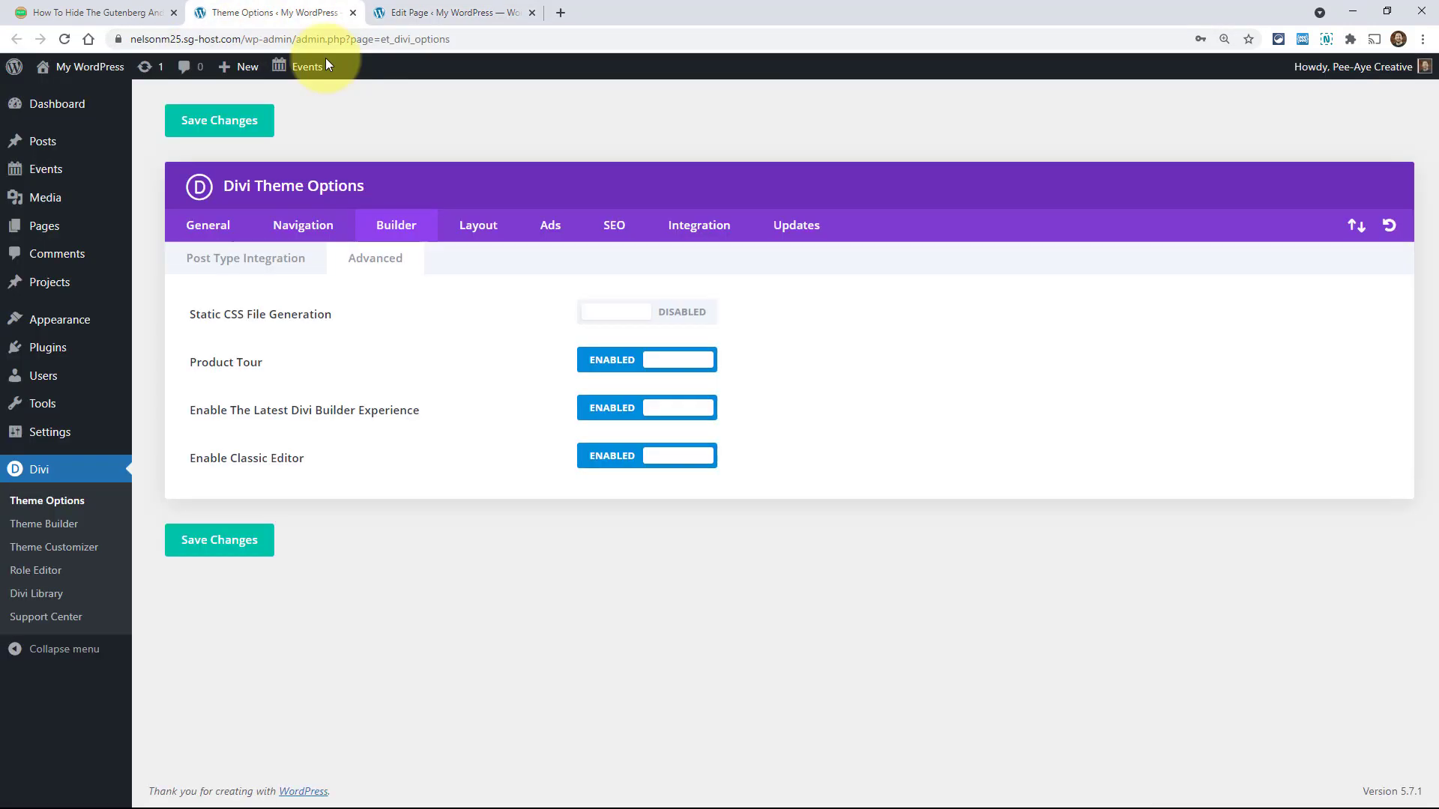
left_click(461, 13)
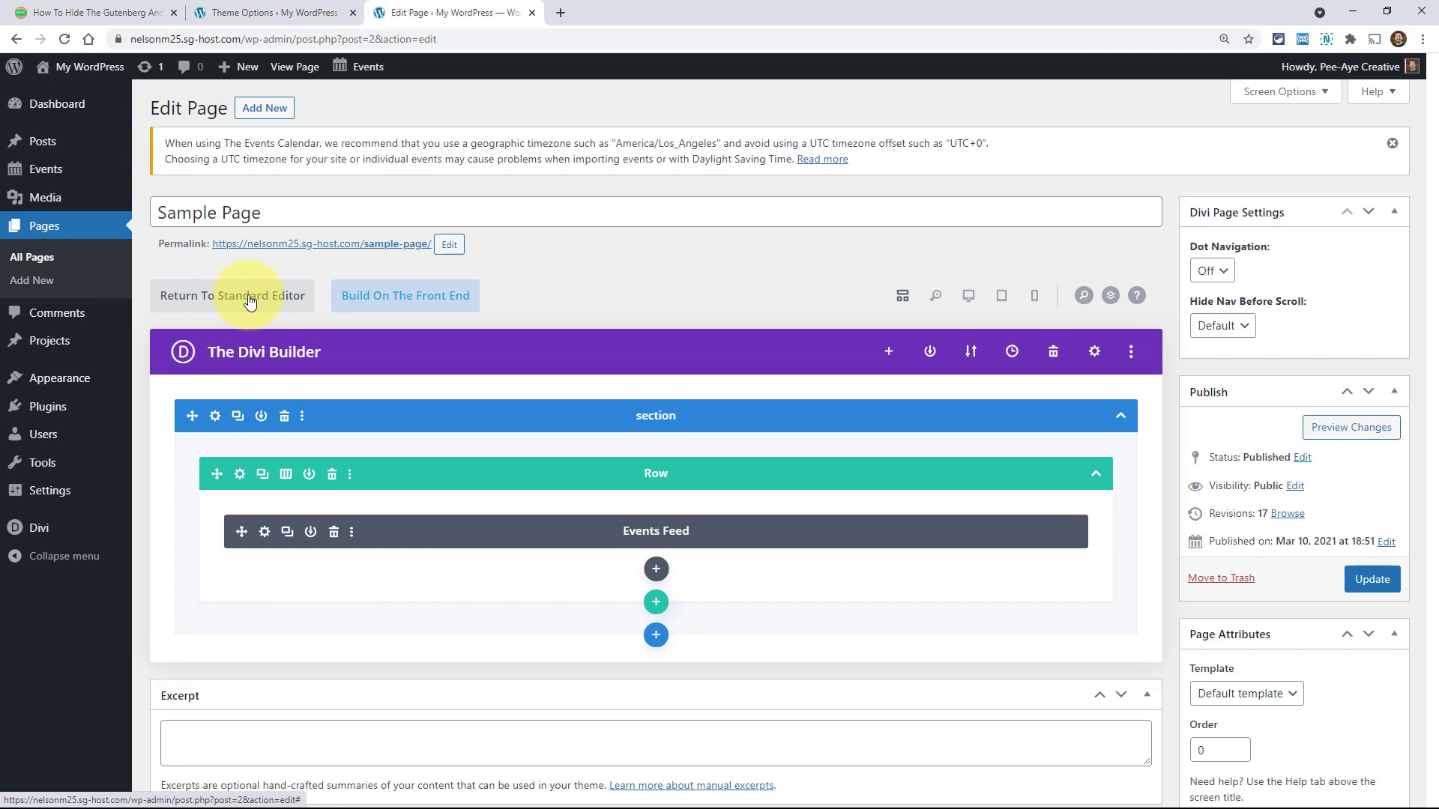
Set Enable Classic Editor back to DISABLED, save, and return to the Sample Page editor
left_click(258, 11)
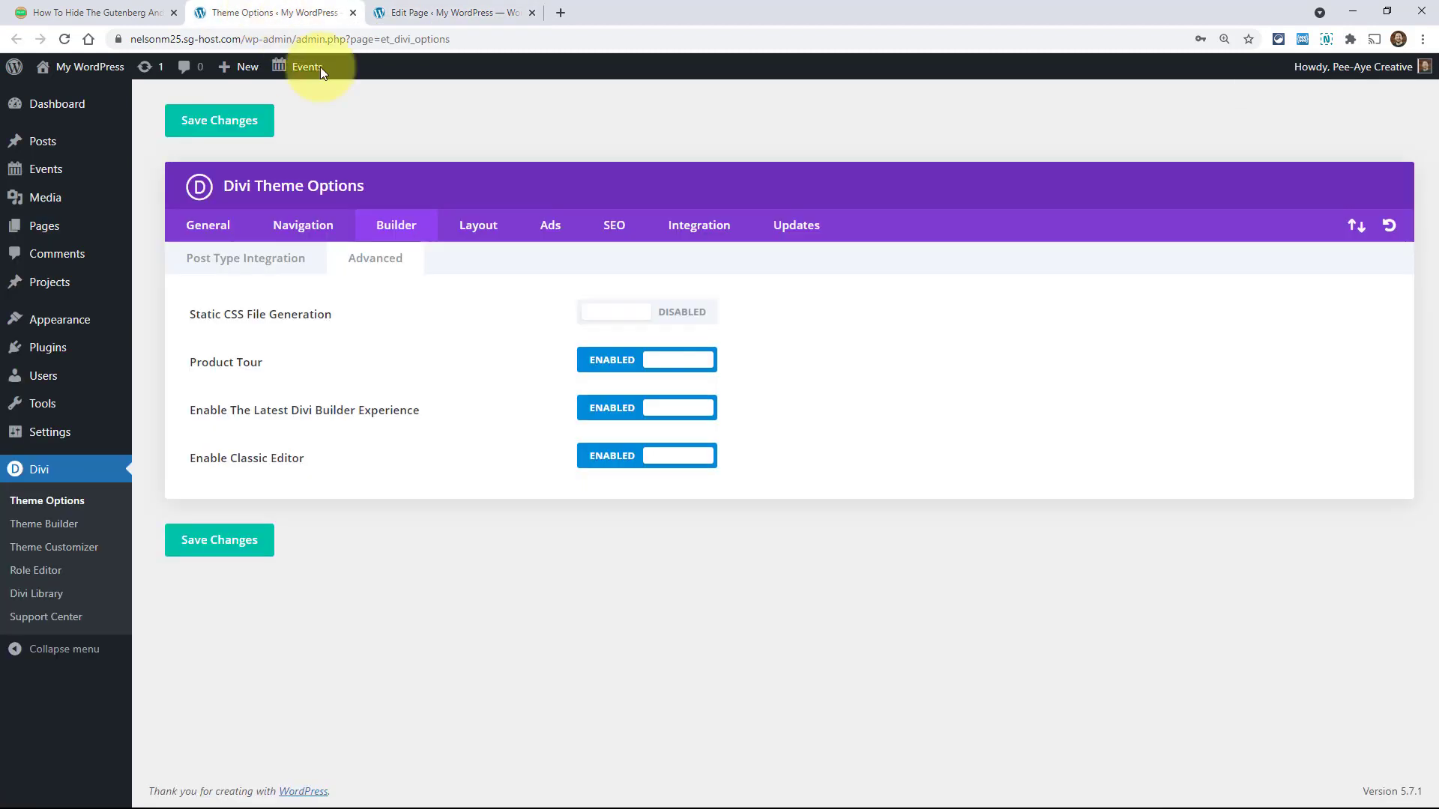
left_click(640, 454)
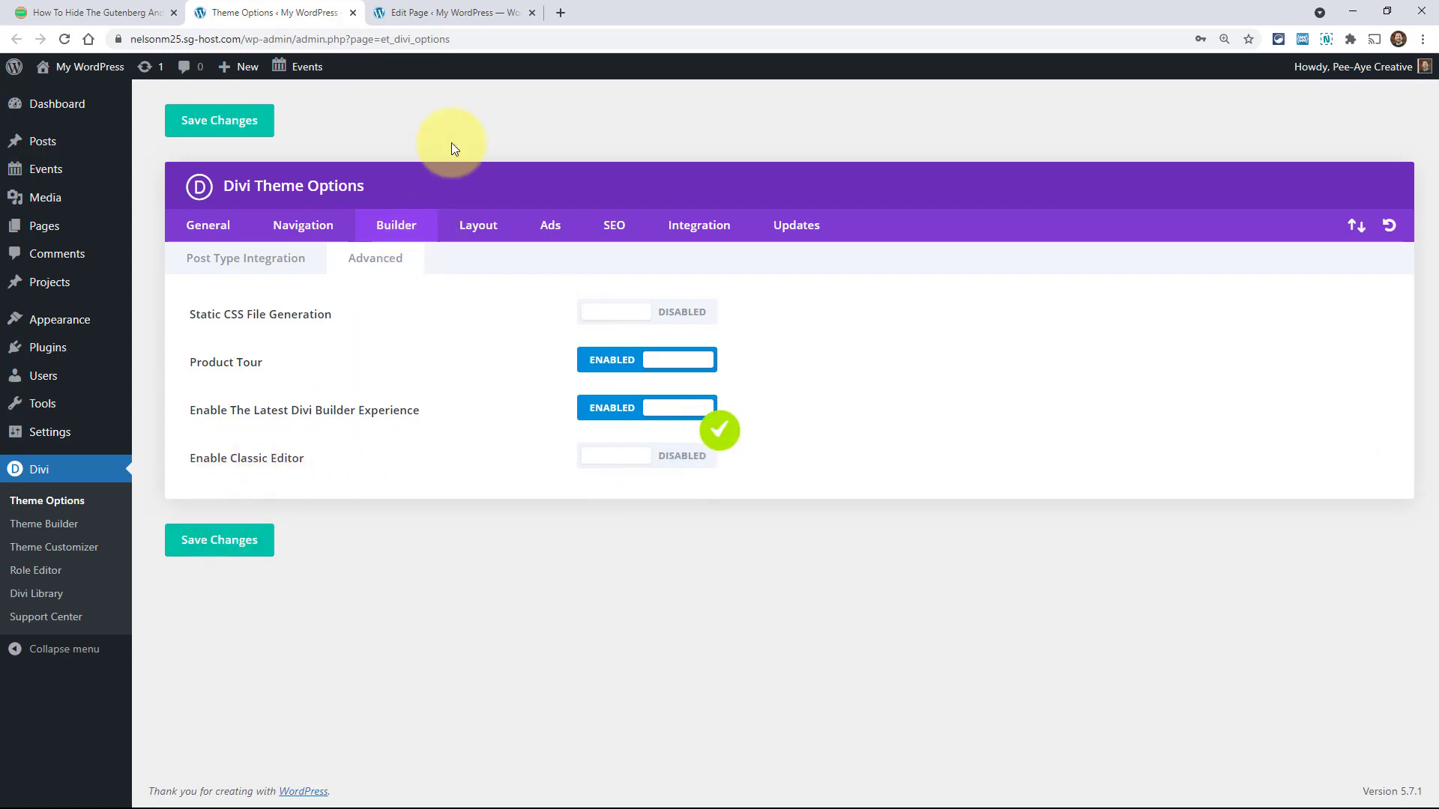
left_click(435, 15)
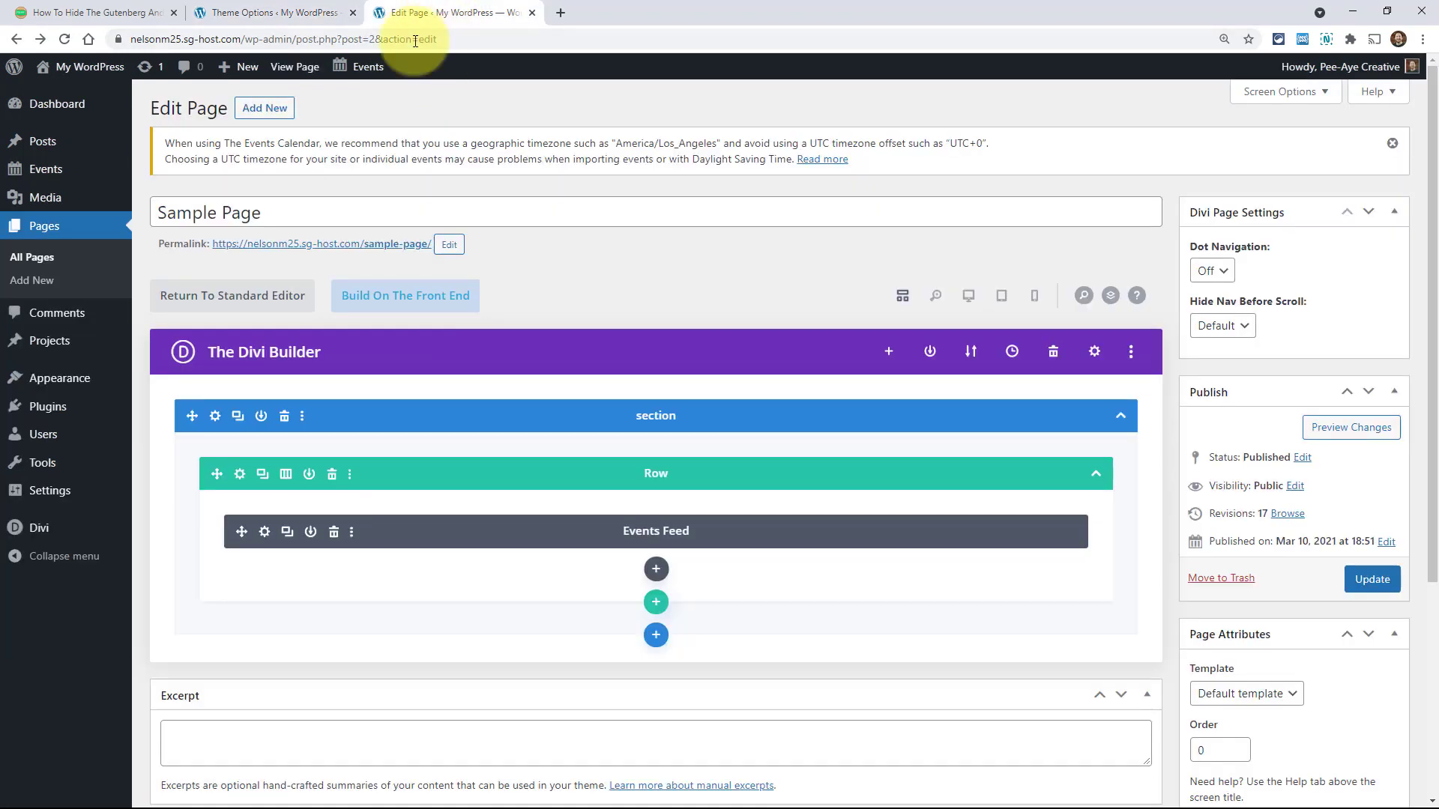
Start a new blank page with Add New from the Edit Page screen
left_click(258, 110)
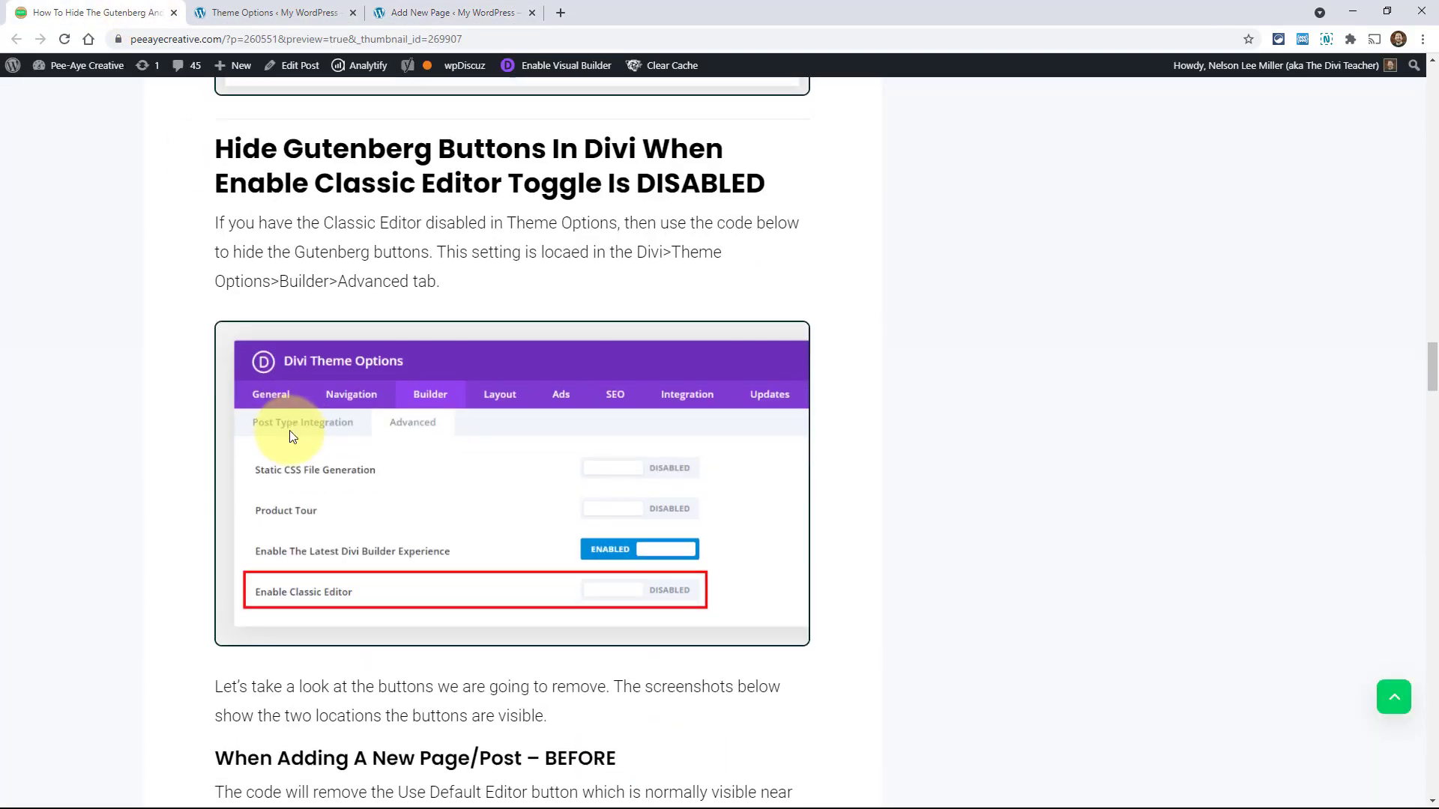
Scroll the tutorial to the 'Hide Buttons When Enable Classic Editor Toggle Is ENABLED' PHP code block
scroll(176, 401, "down", 5)
scroll(172, 409, "up", 11)
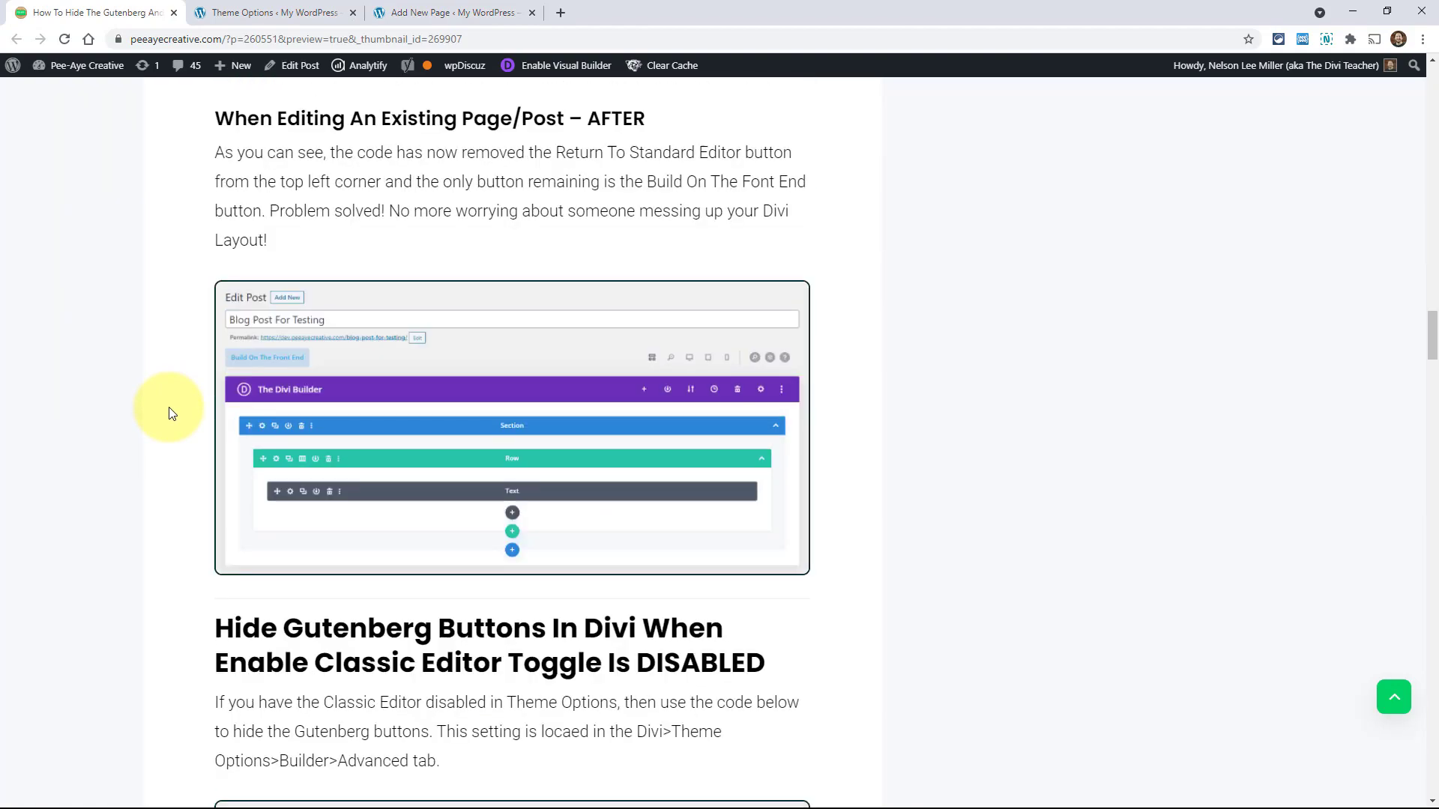
scroll(172, 413, "up", 13)
scroll(171, 413, "up", 7)
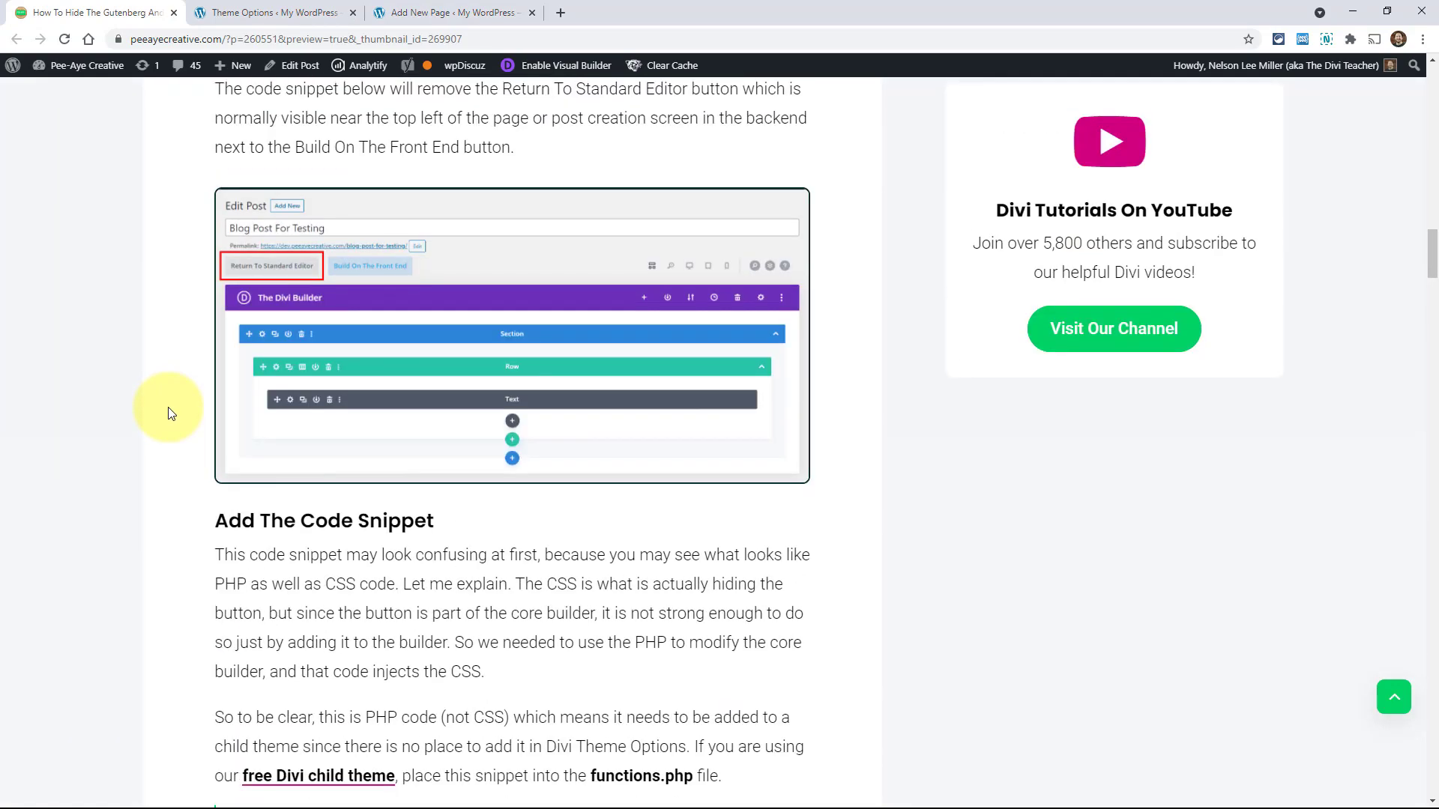
scroll(171, 413, "down", 8)
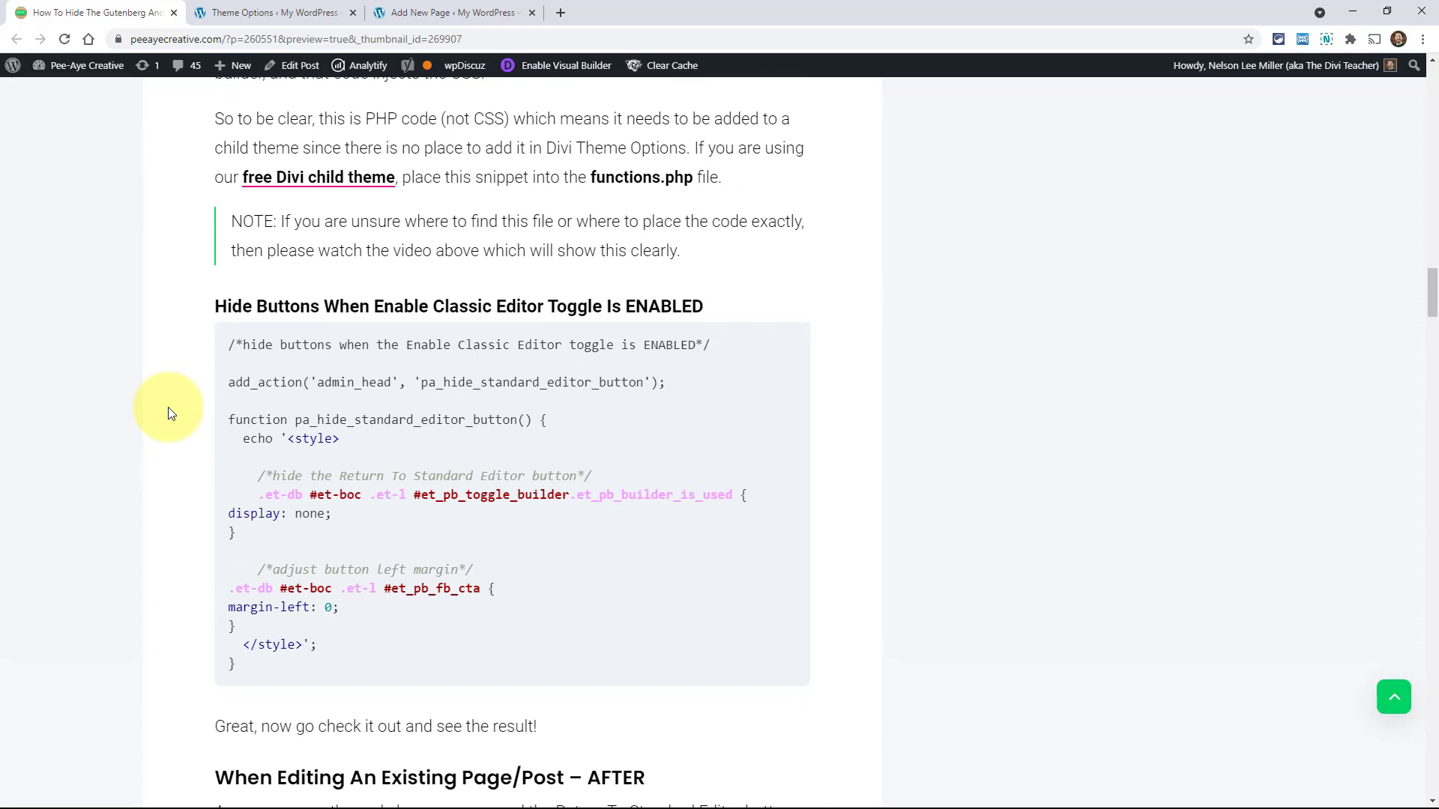
scroll(307, 237, "down", 1)
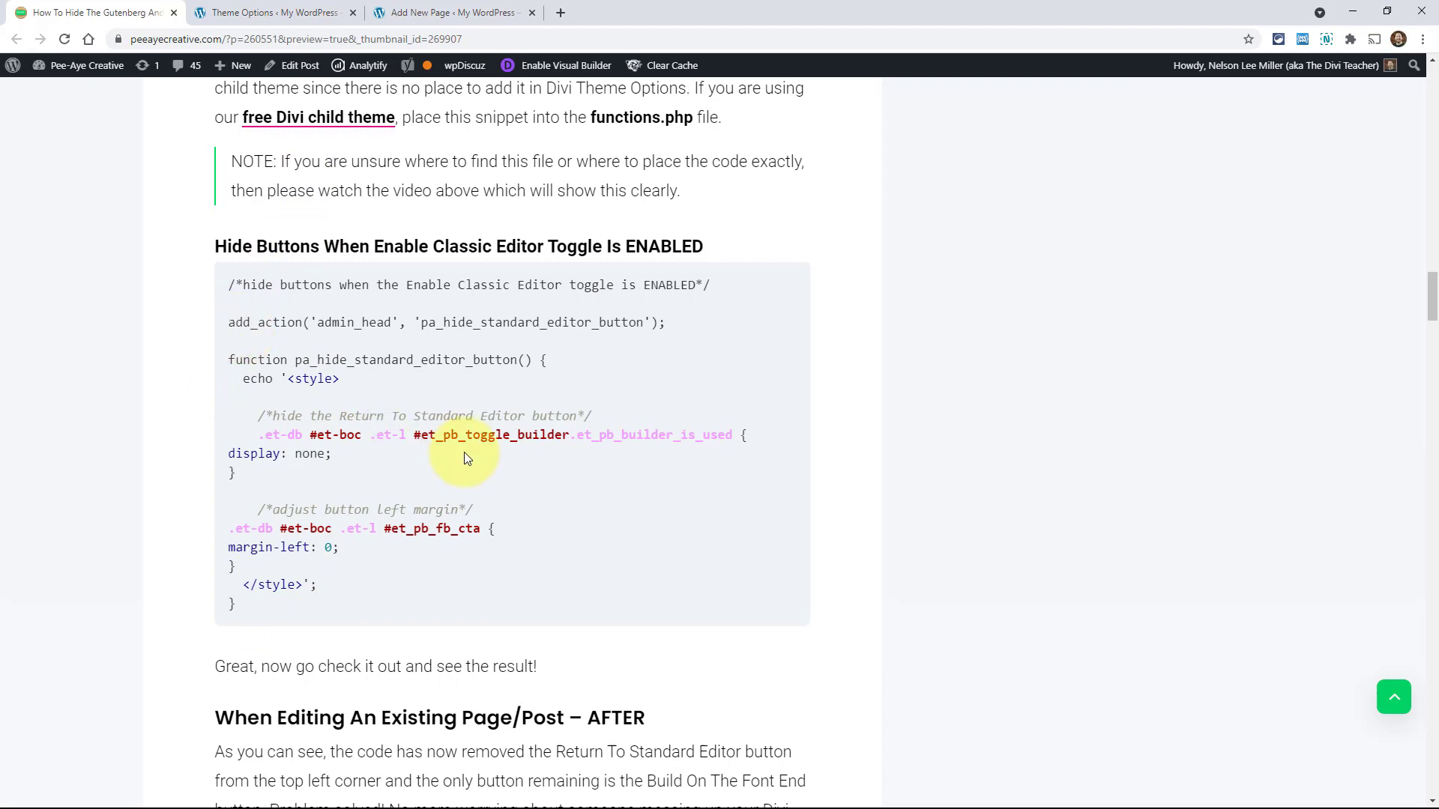
scroll(510, 484, "up", 1)
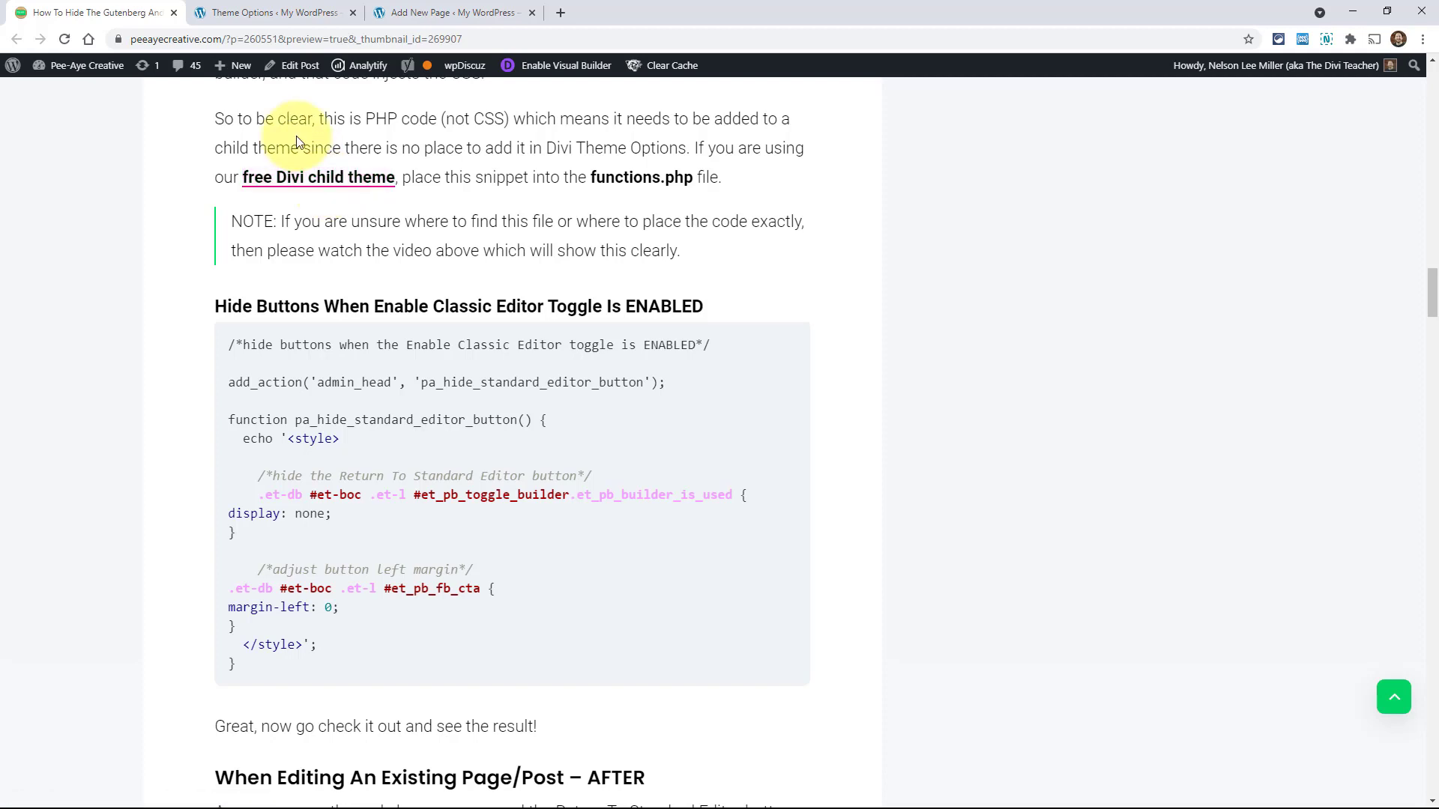
Go to Appearance > Themes, showing Free Divi Child Theme active beside Divi and Twenty Twenty-One
left_click(323, 10)
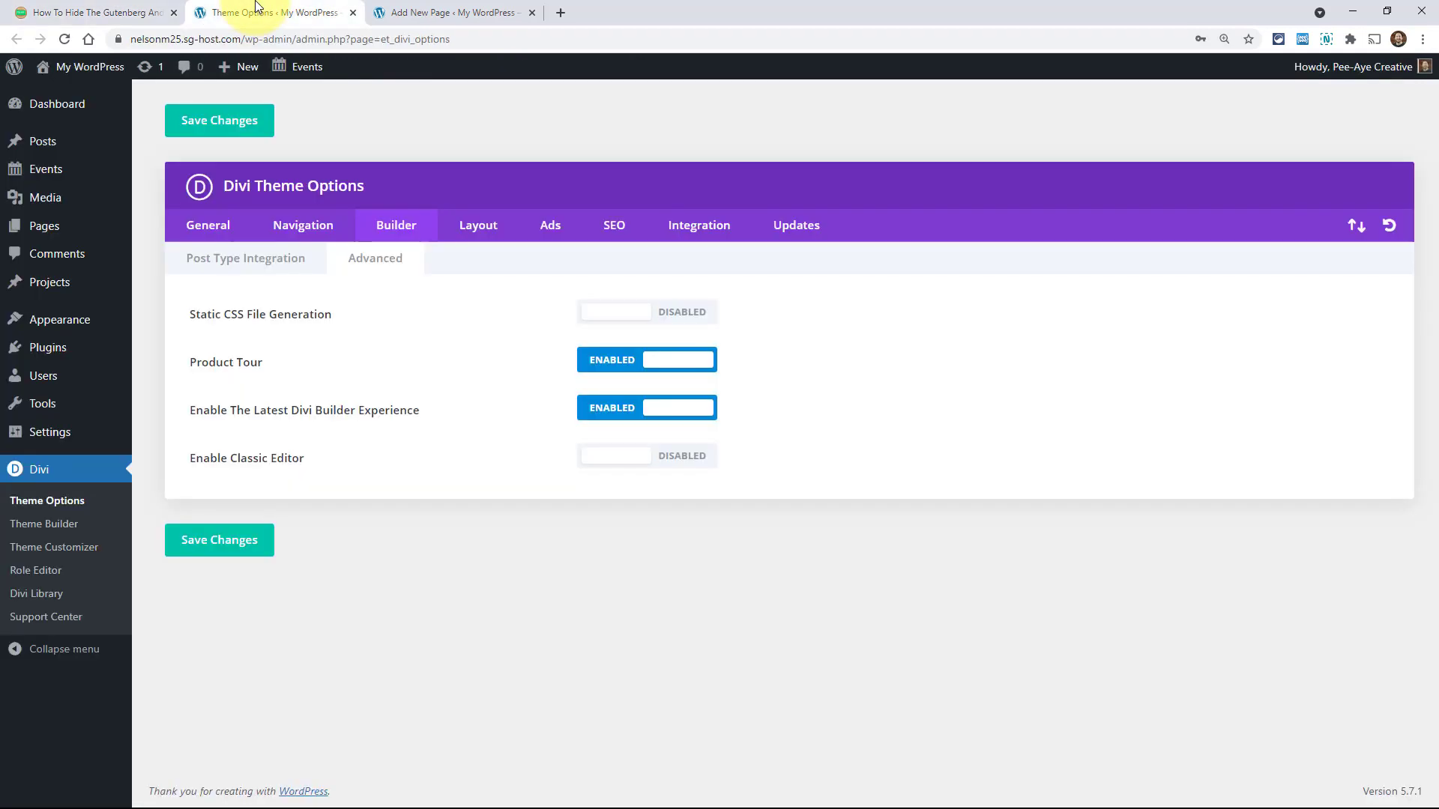
left_click(421, 9)
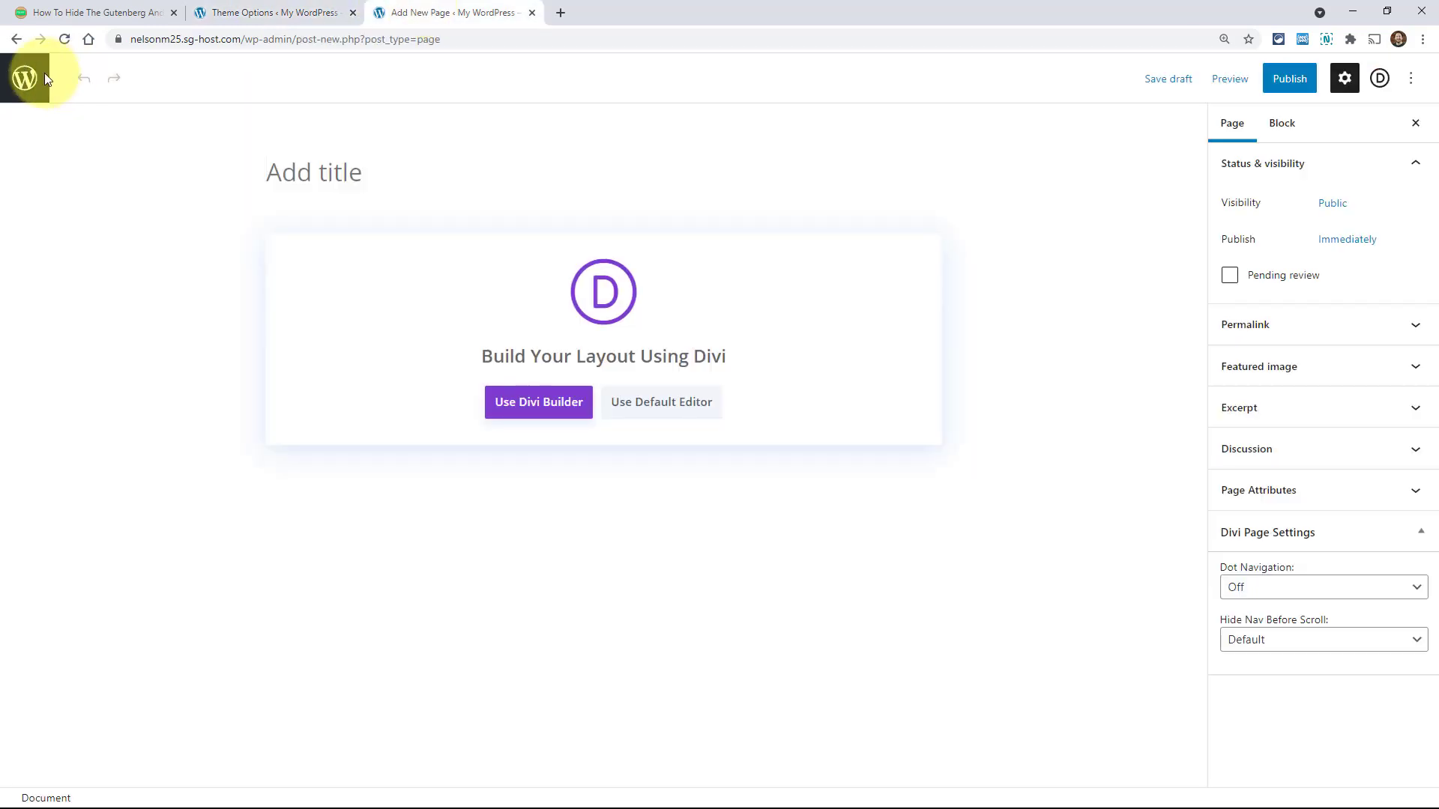
left_click(258, 13)
mouse_move(44, 328)
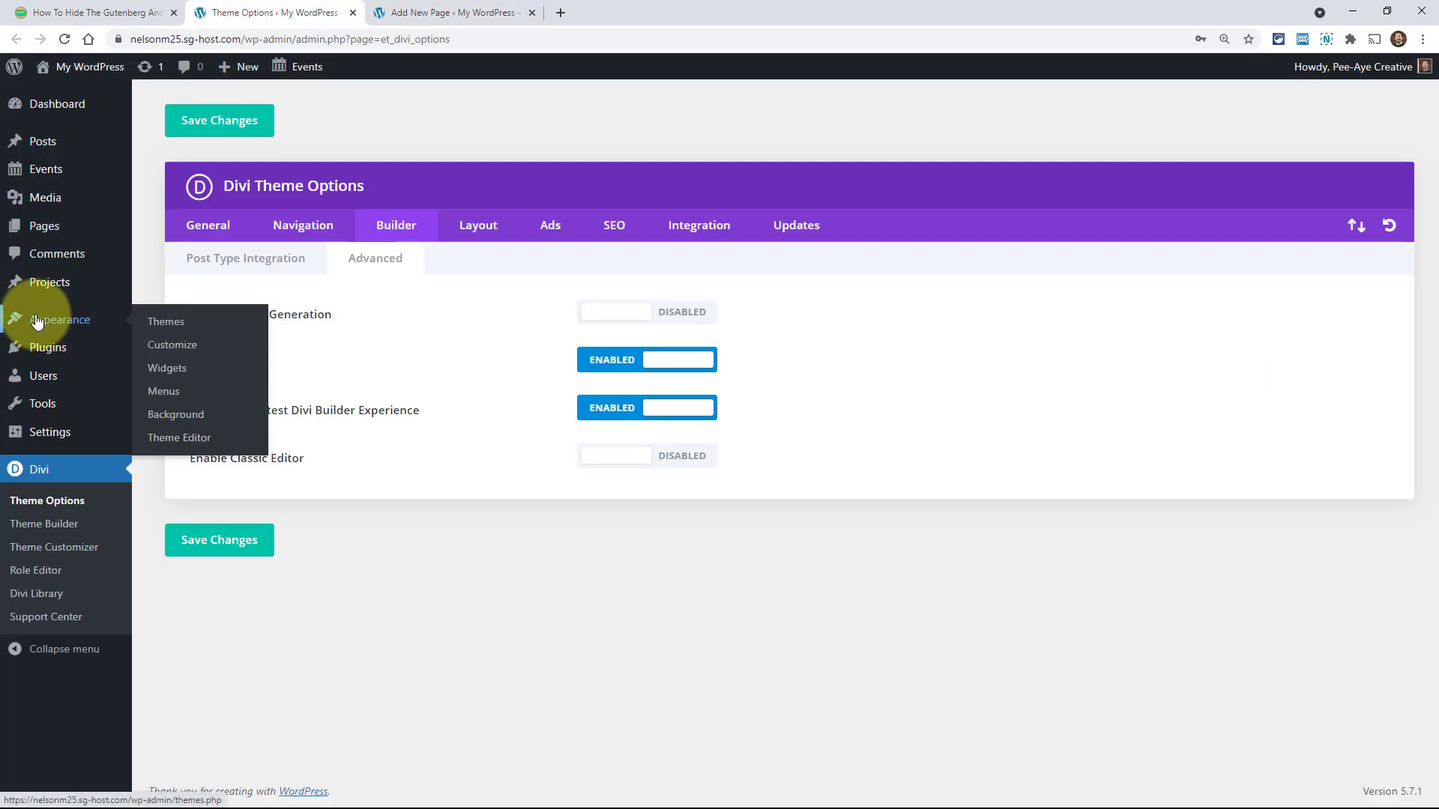
left_click(176, 325)
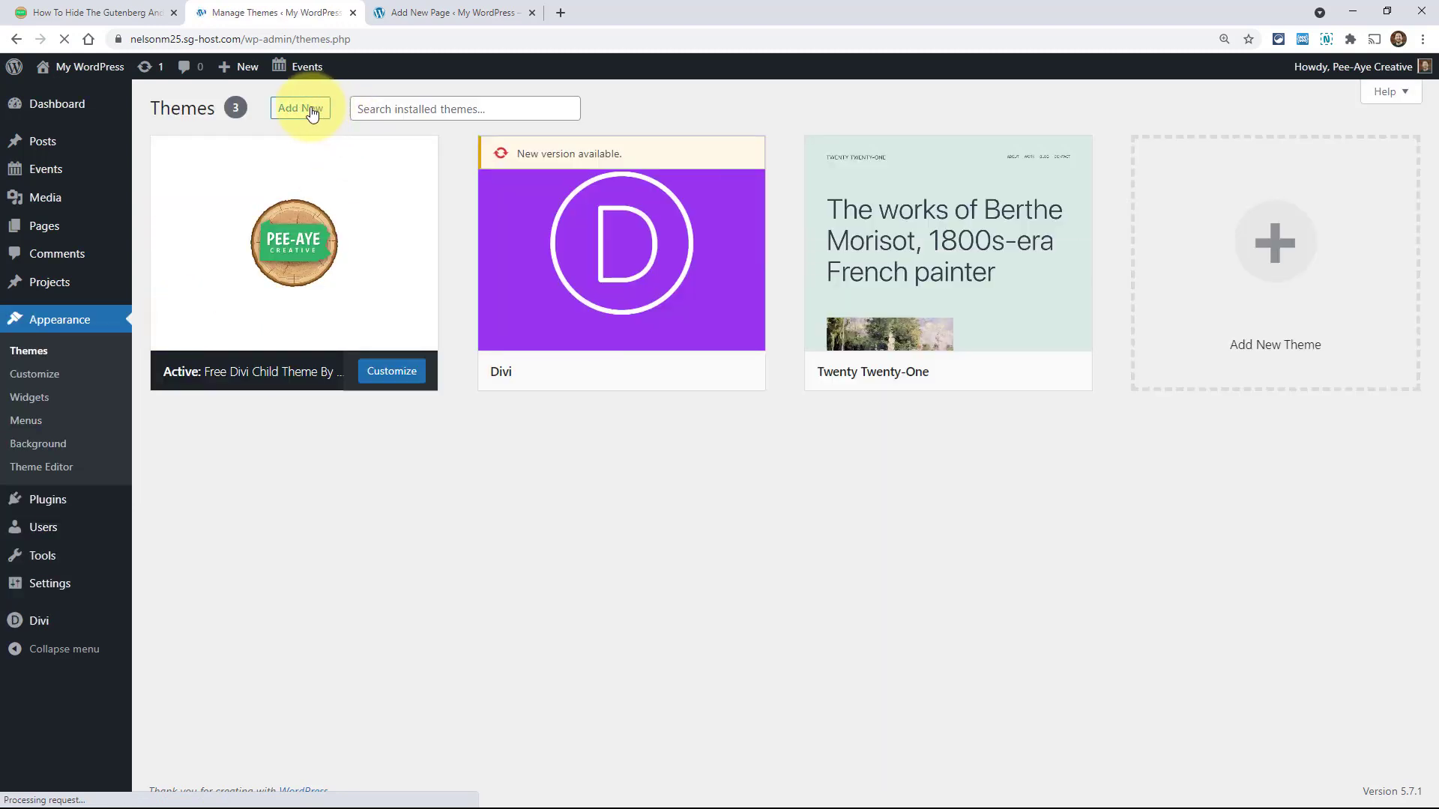
mouse_move(652, 258)
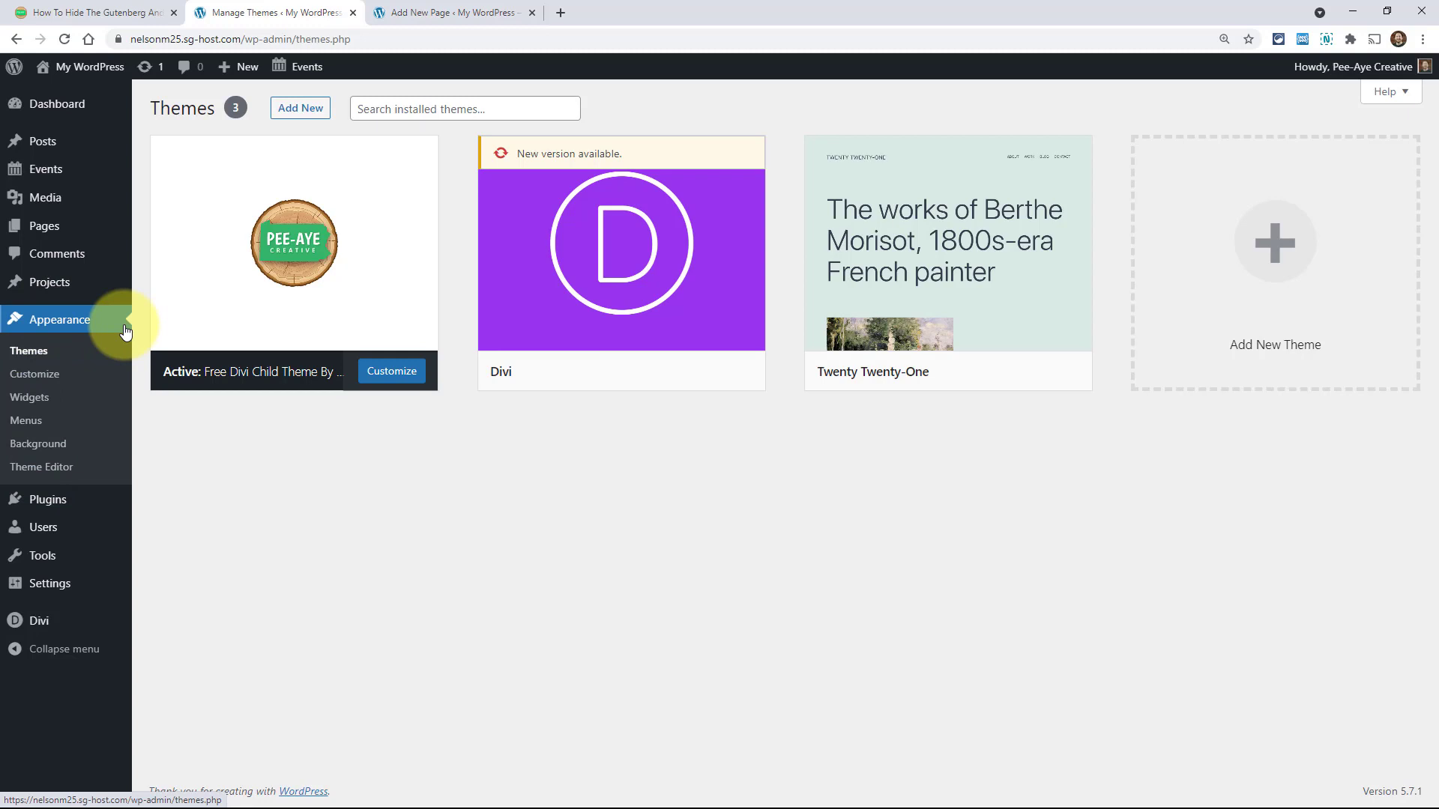
Open the Free Divi Child Theme's functions.php in the Theme Editor
left_click(40, 473)
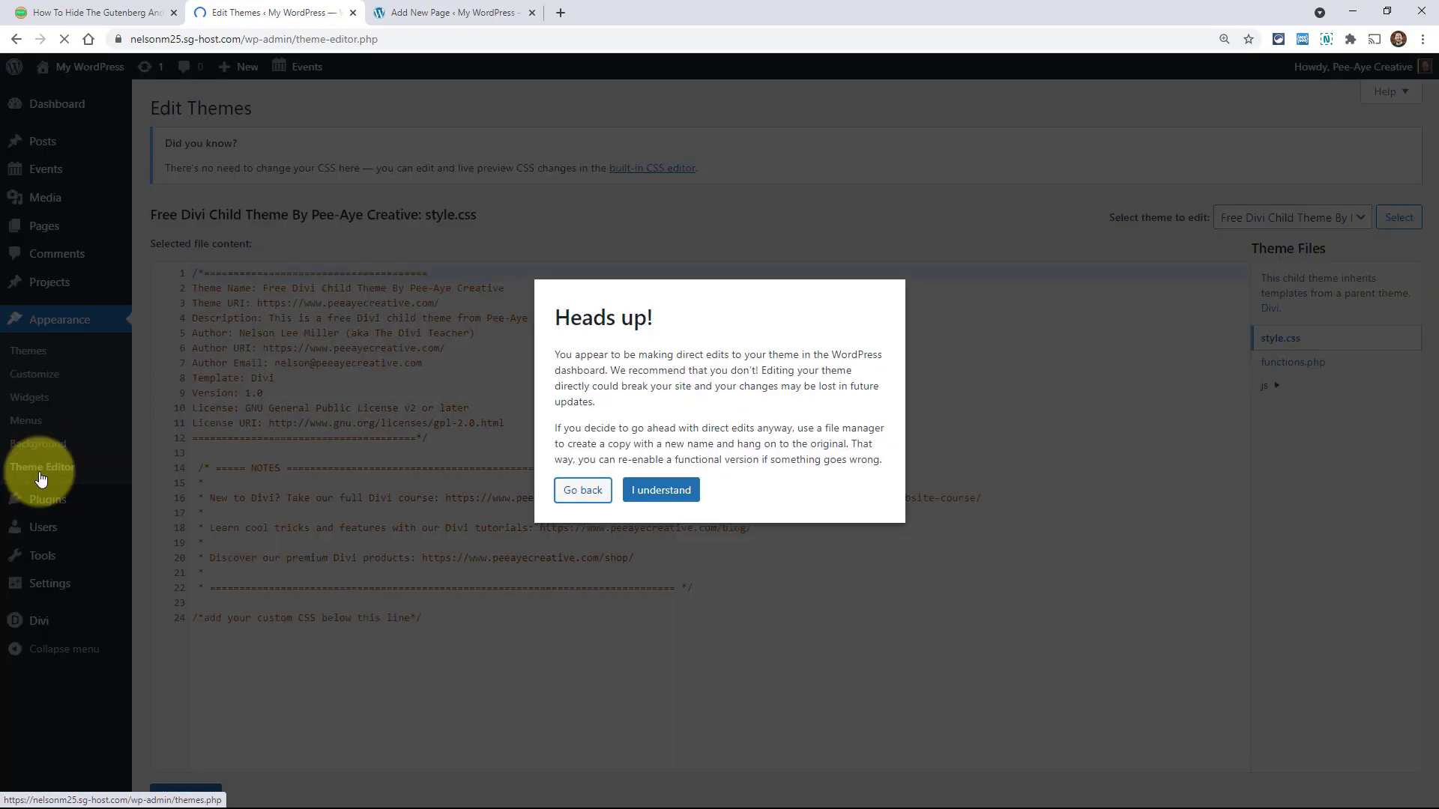
left_click(658, 491)
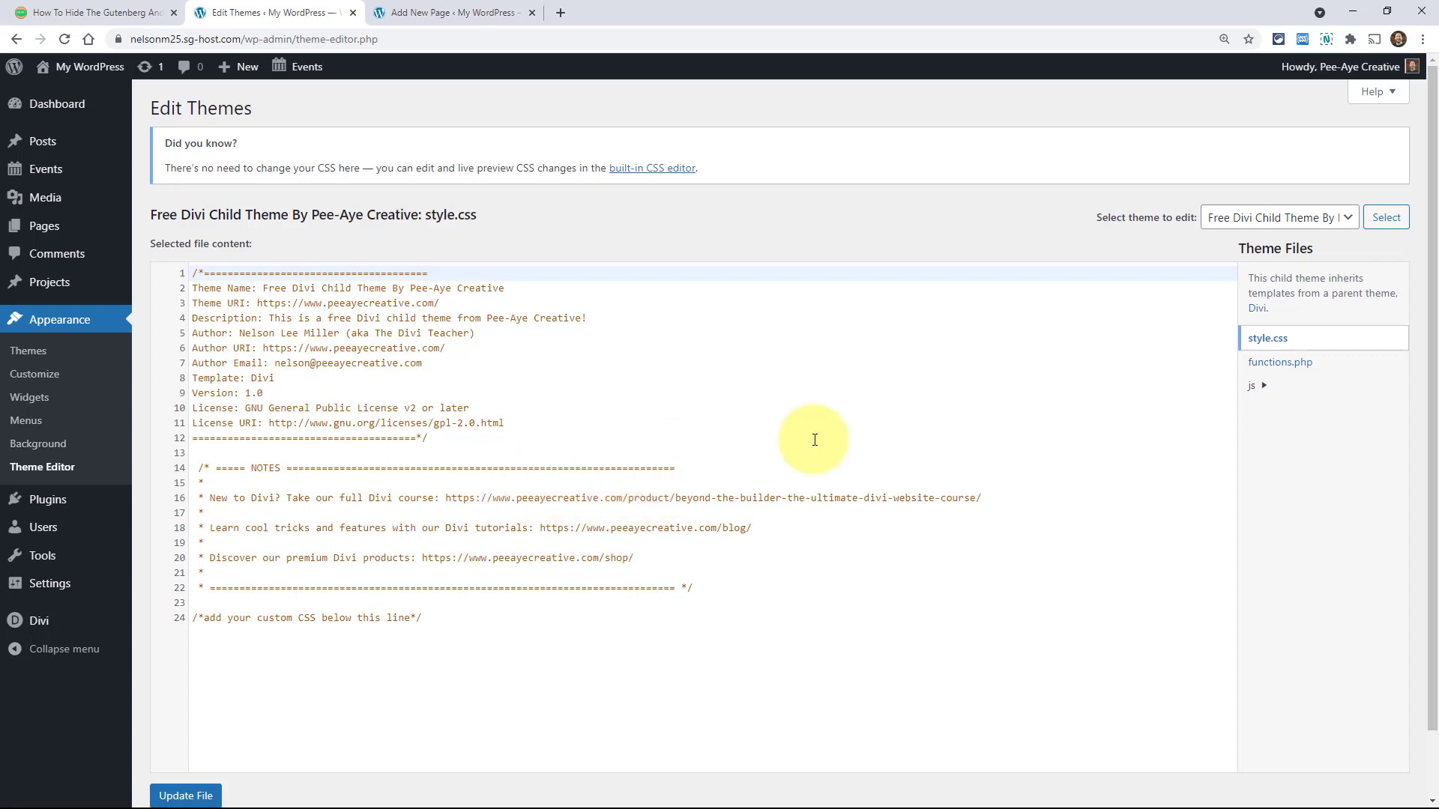
left_click(1244, 227)
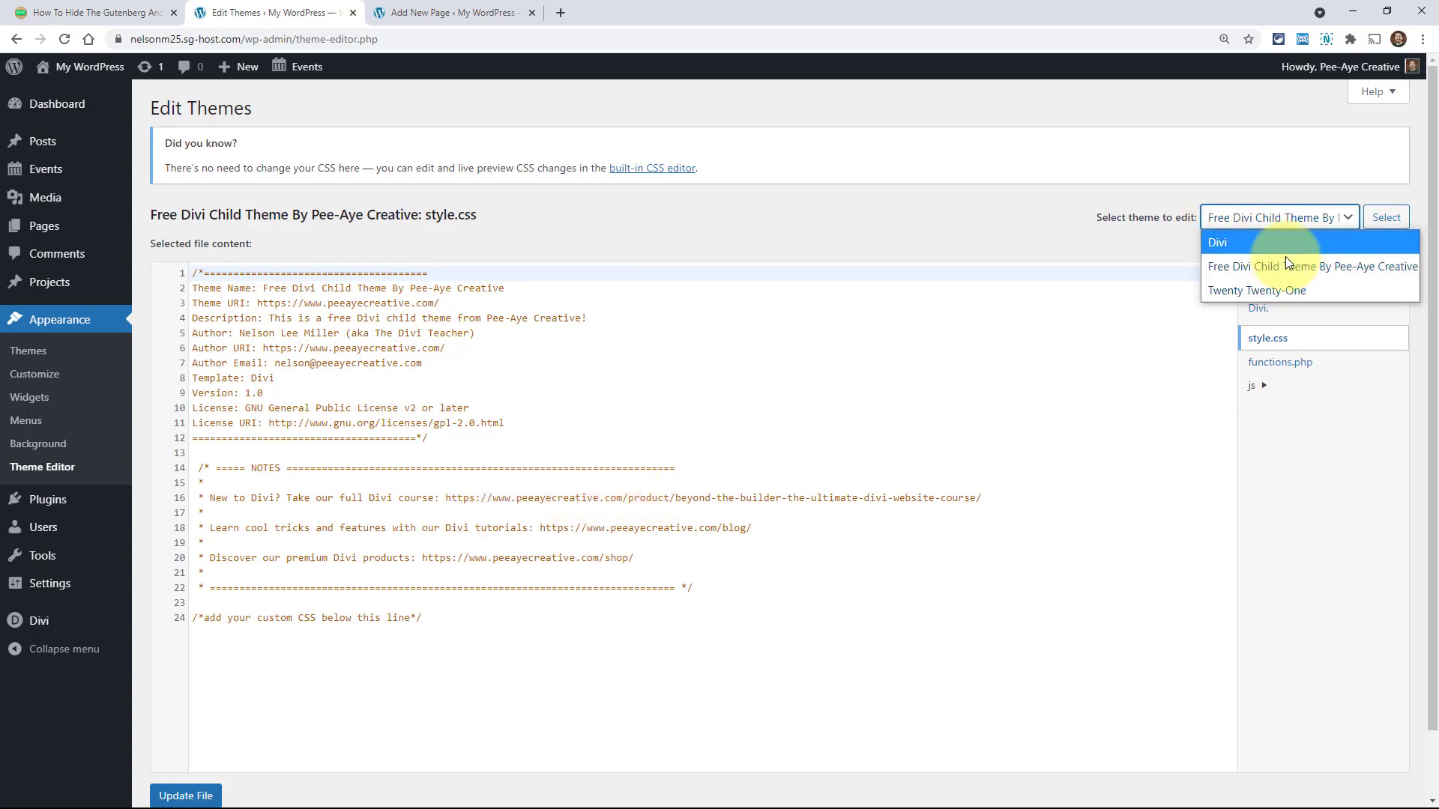
left_click(1249, 271)
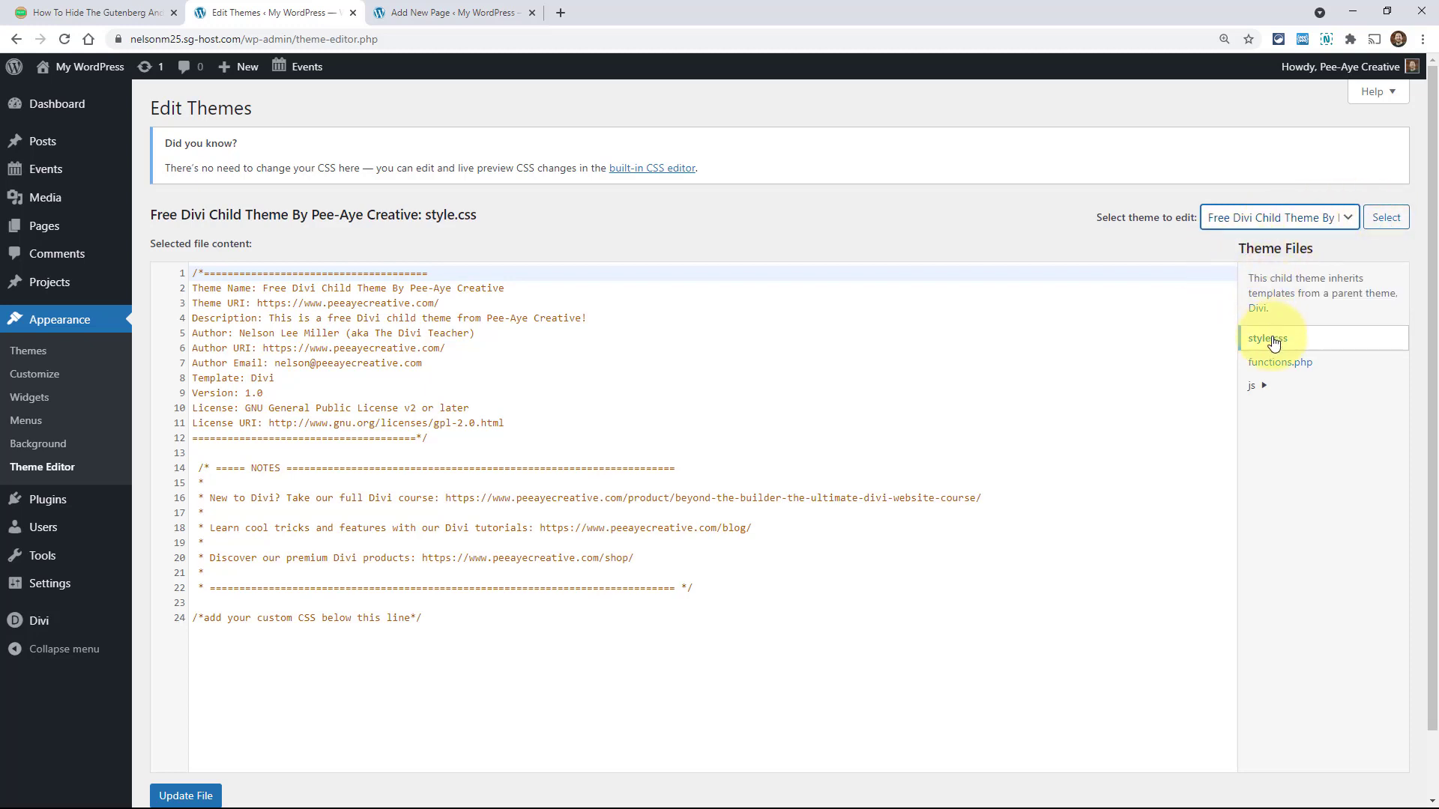
left_click(1277, 365)
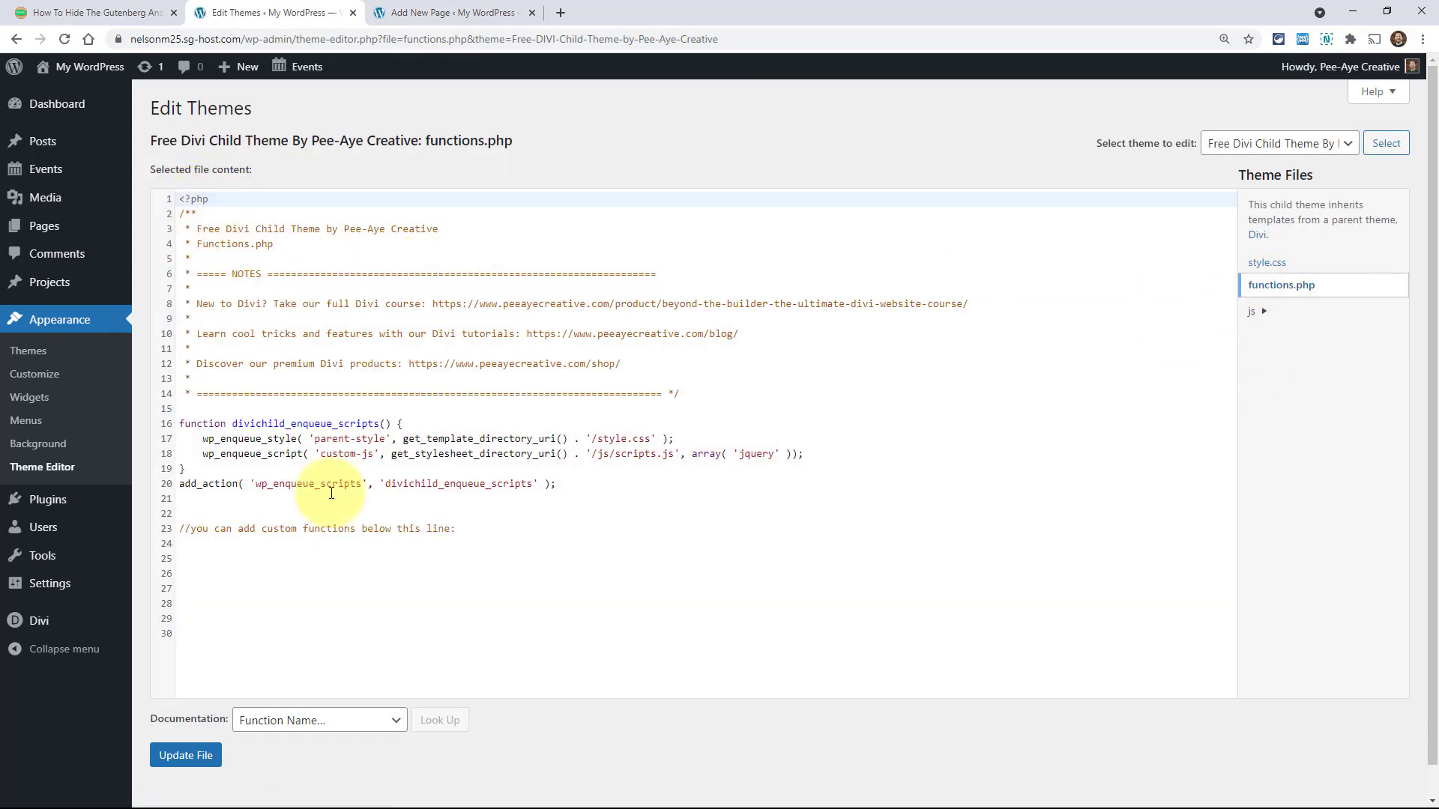
Place the cursor on empty line 25, below the 'add custom functions below this line' comment
left_click_drag(456, 529, 186, 186)
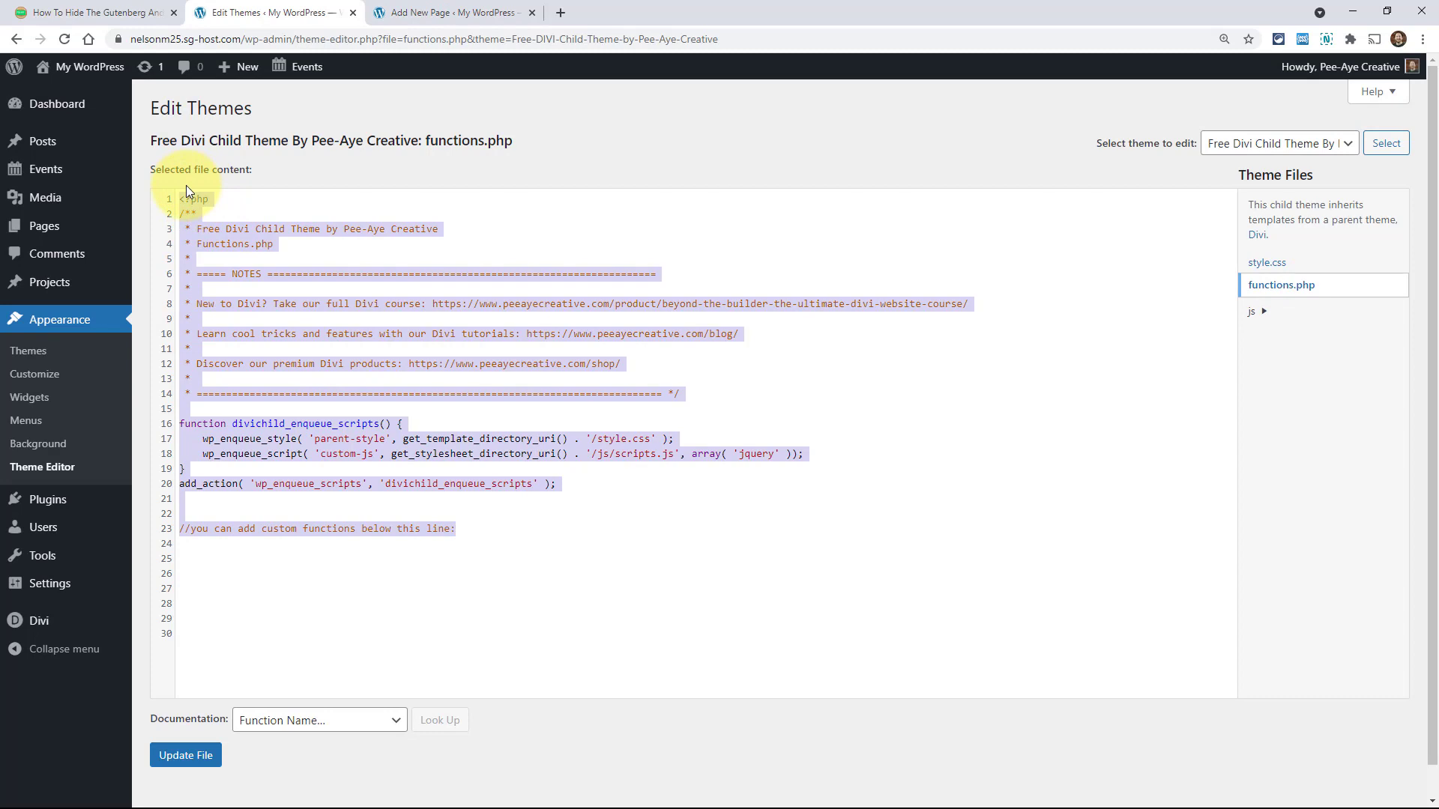
left_click(330, 540)
left_click(458, 529)
left_click_drag(456, 529, 180, 529)
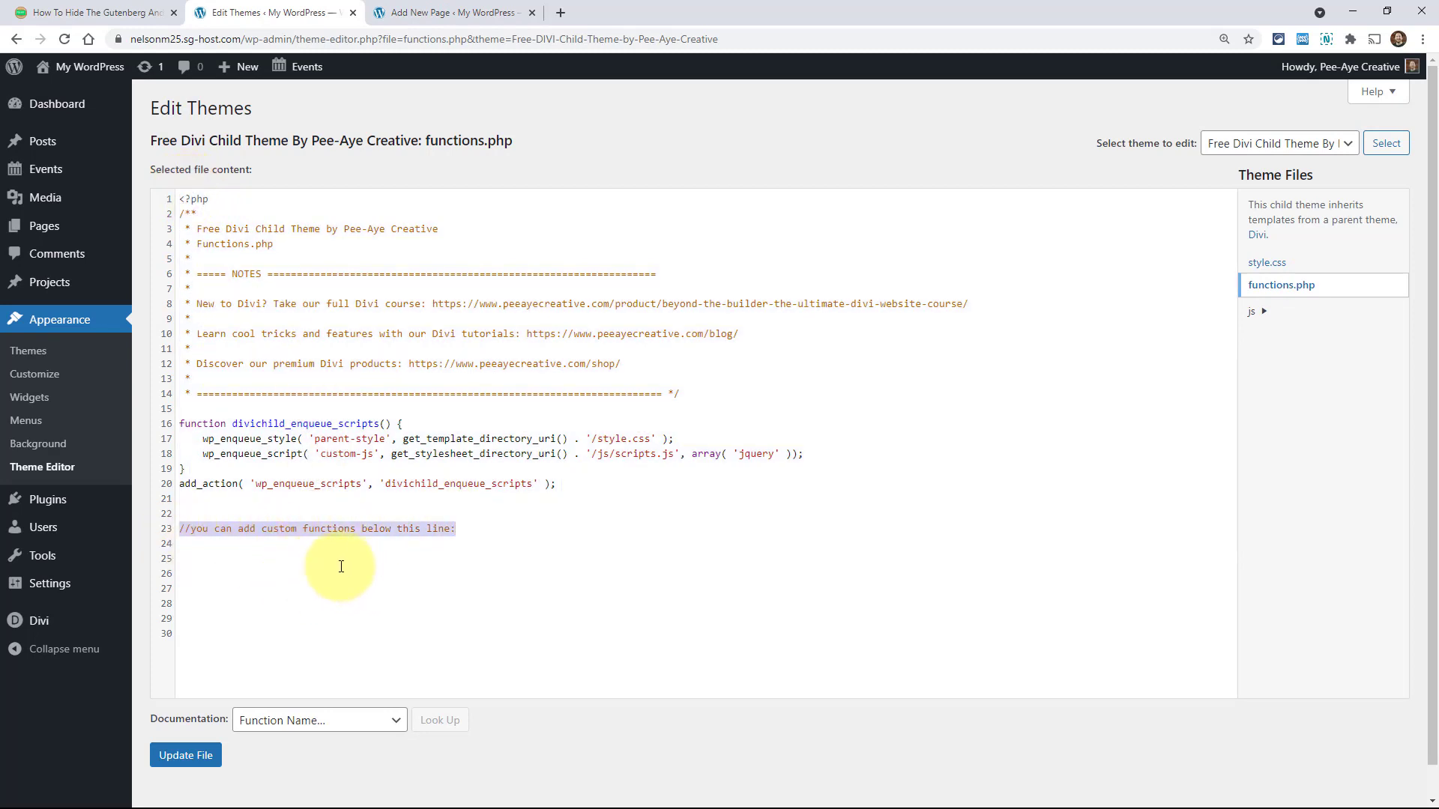
left_click(228, 561)
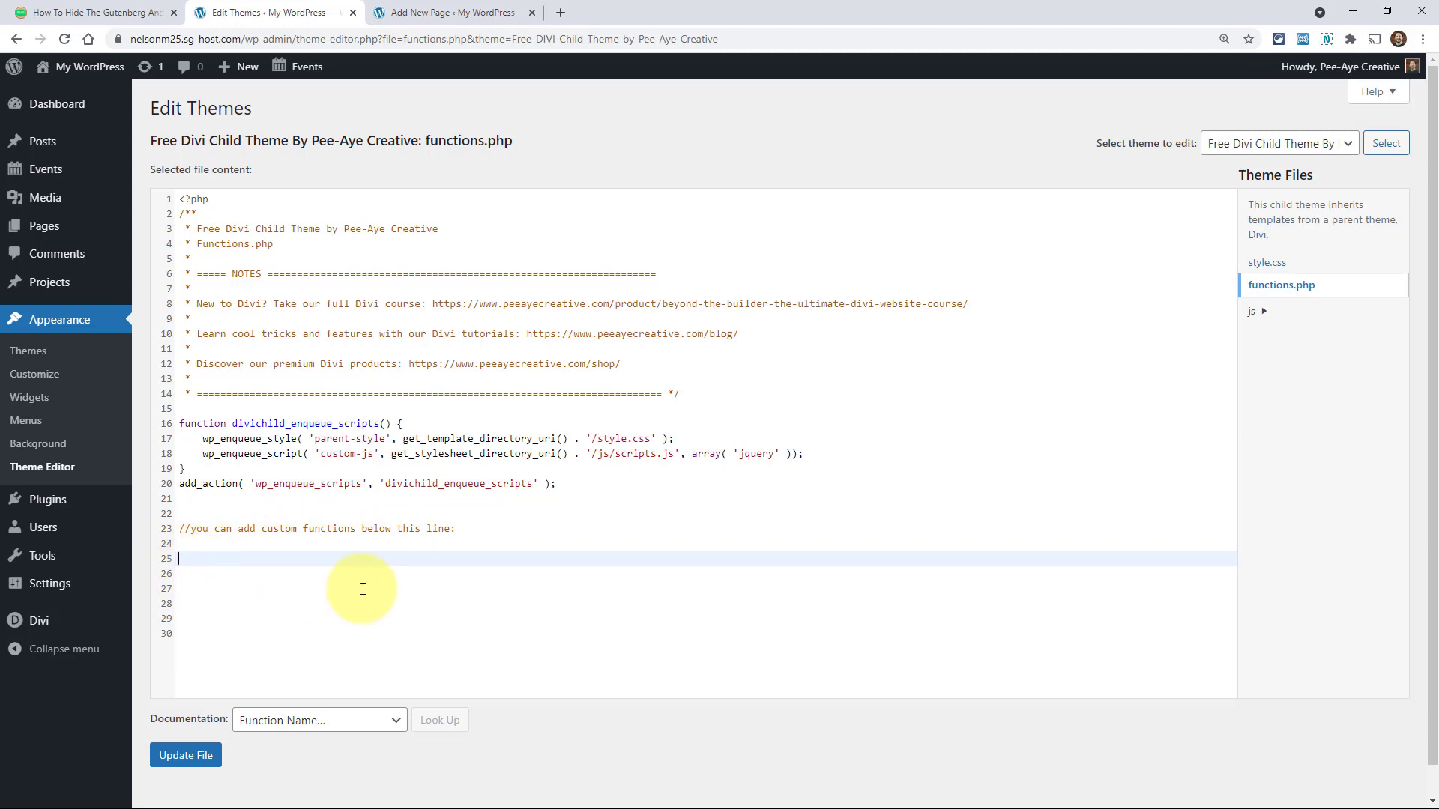
In the tutorial snippet, highlight the CSS part and the #et_pb_toggle_builder and #et_pb_fb_cta selectors
left_click(108, 14)
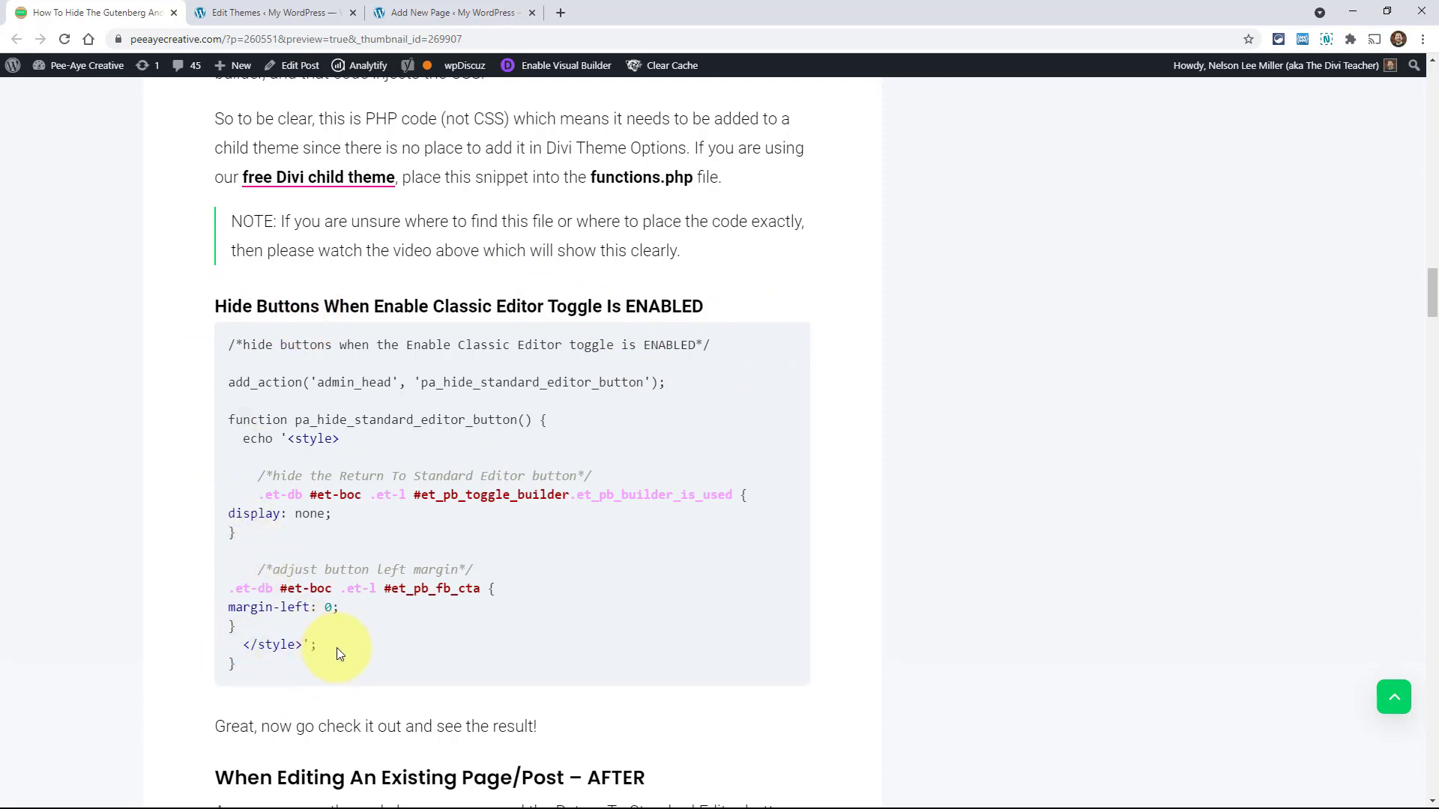
left_click_drag(261, 615, 228, 458)
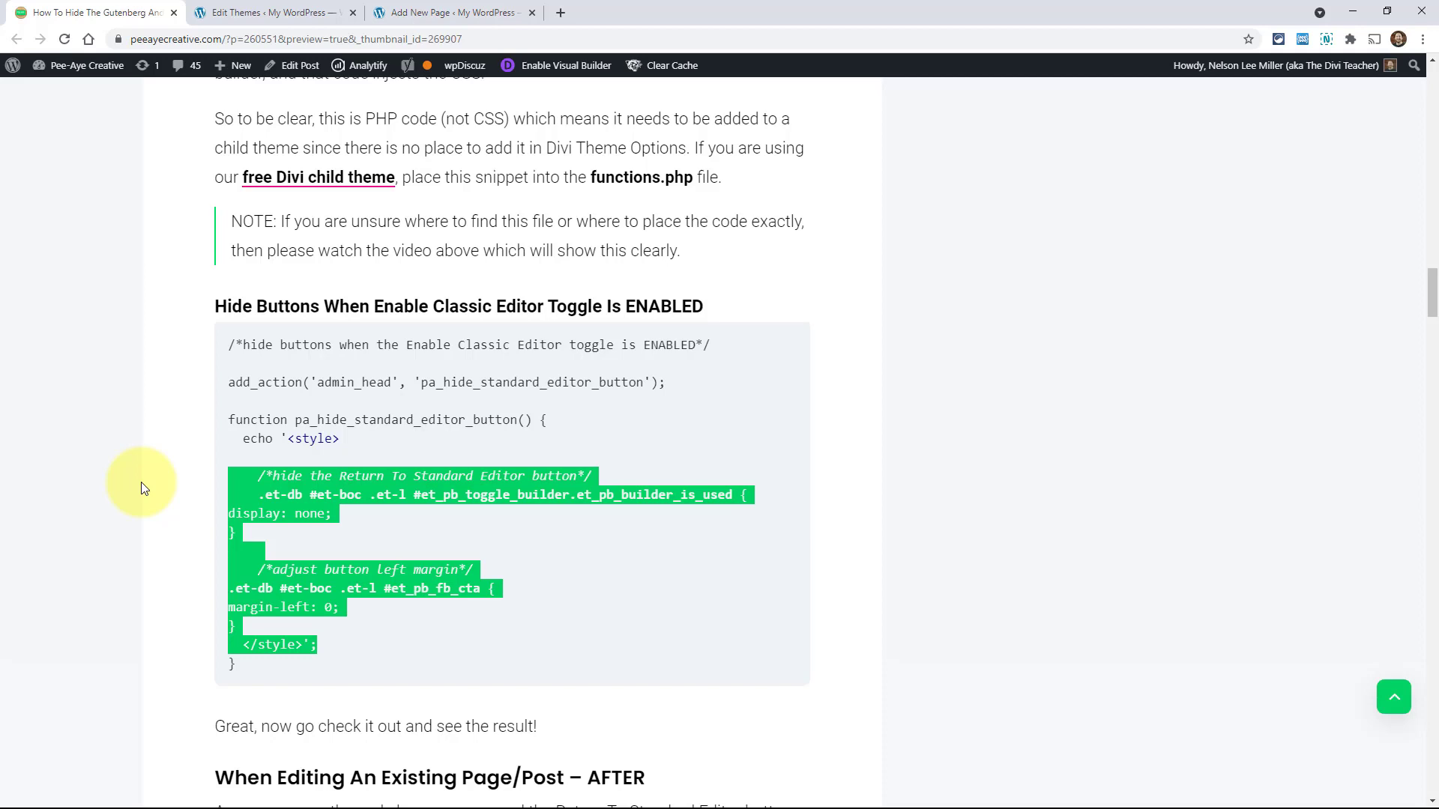
left_click(329, 522)
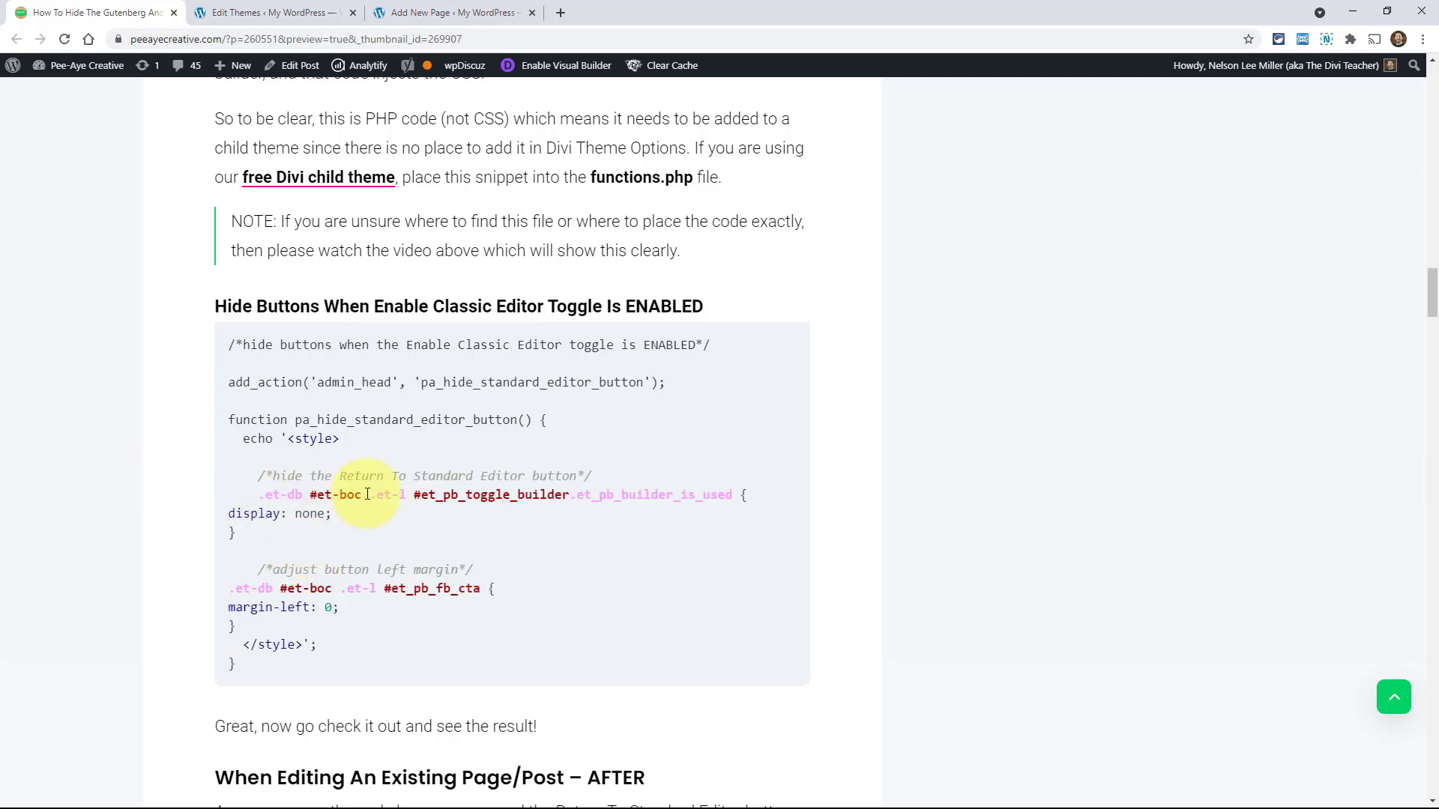
left_click_drag(415, 495, 733, 496)
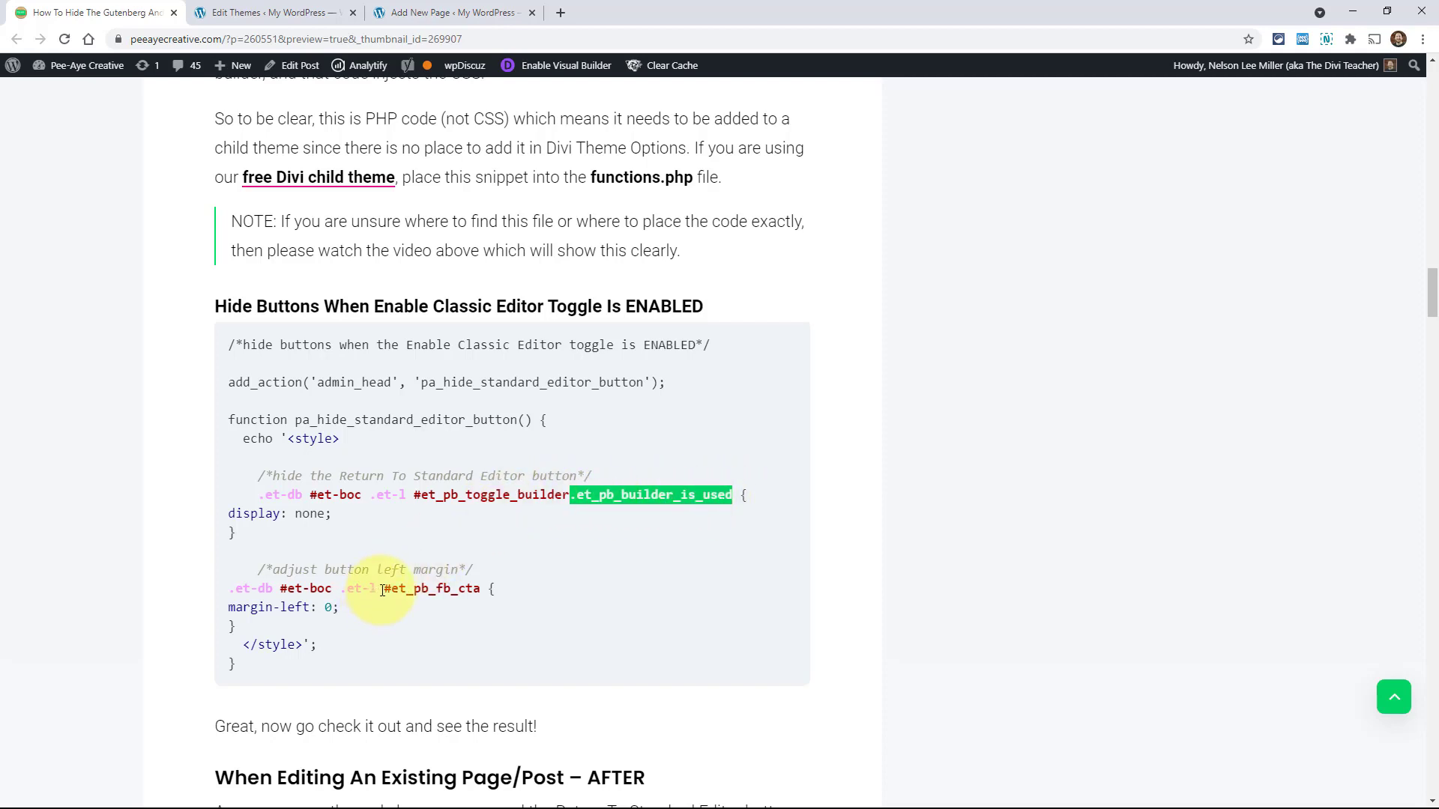
left_click_drag(383, 590, 475, 583)
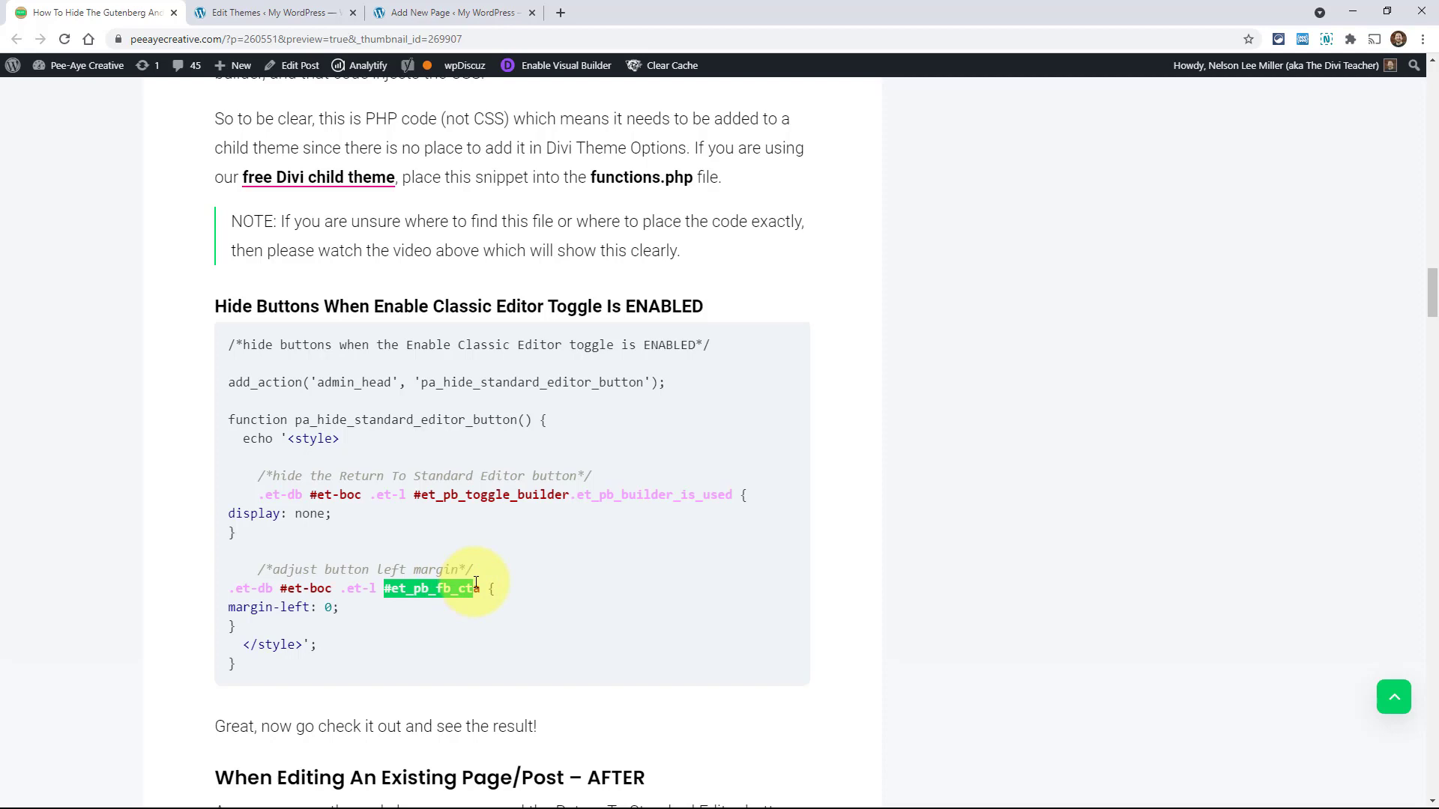
left_click(416, 500)
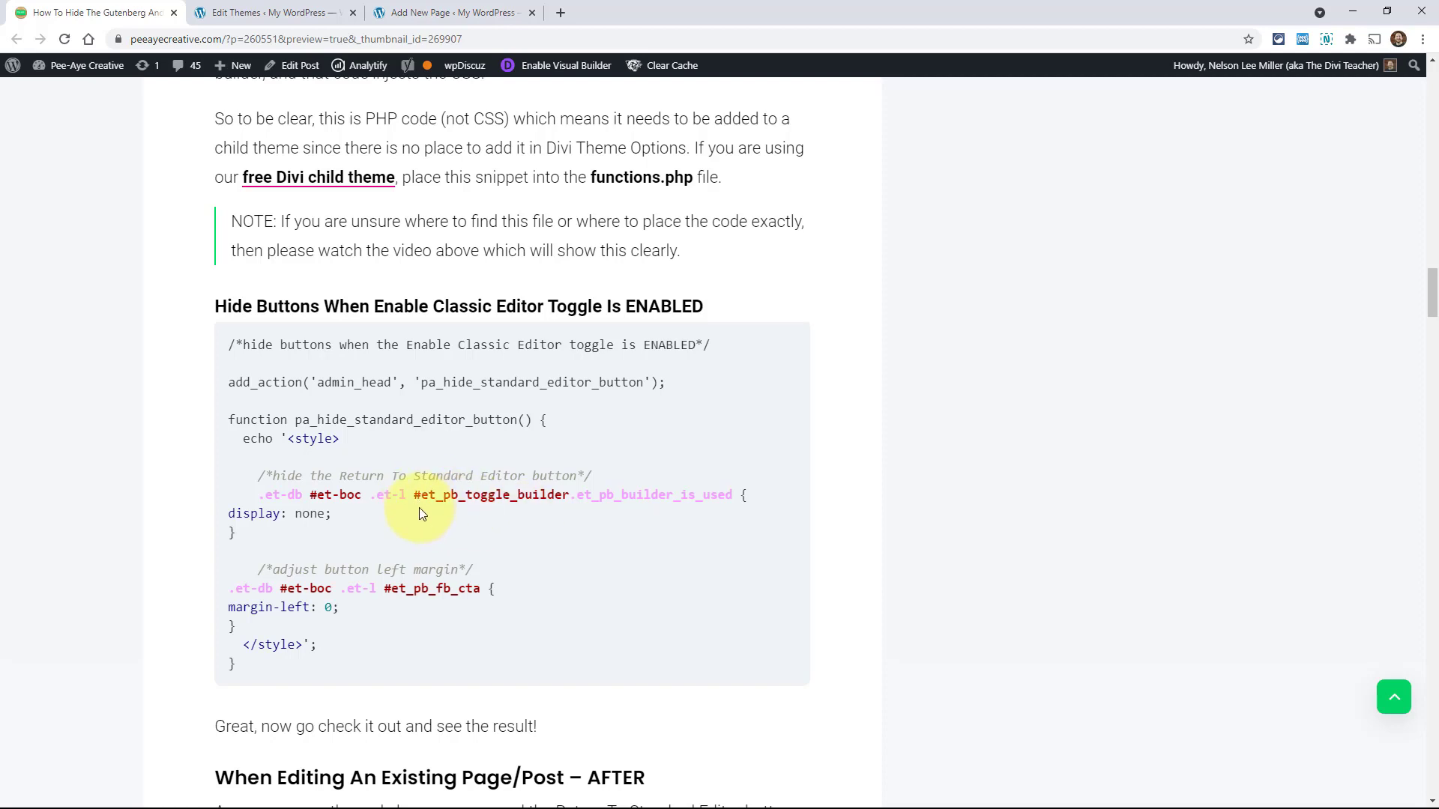
Highlight the display: none and margin-left: 0 rules, then select and copy the entire PHP snippet
left_click_drag(332, 513, 225, 516)
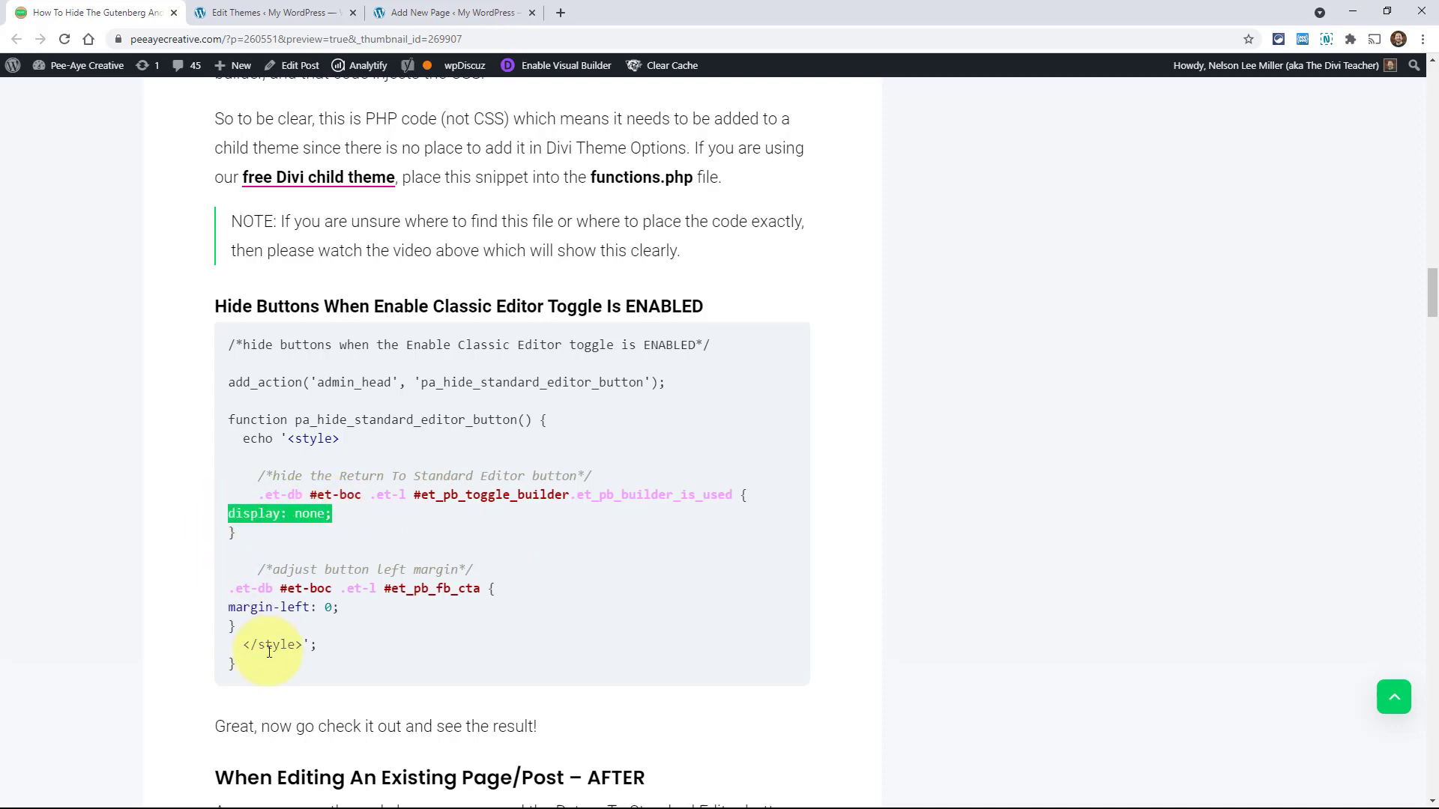
triple_click(369, 495)
left_click(291, 514)
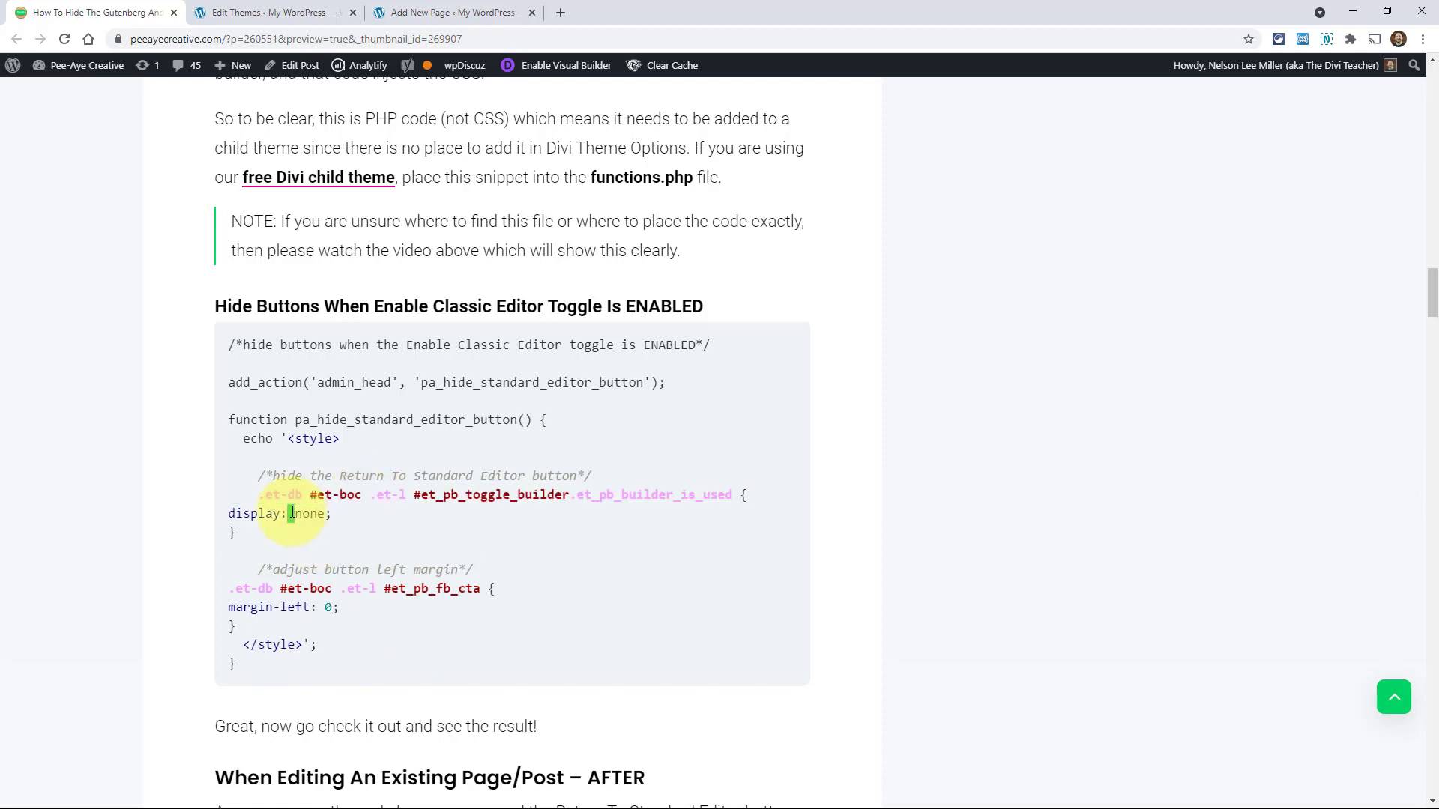
triple_click(291, 514)
left_click_drag(340, 611, 223, 607)
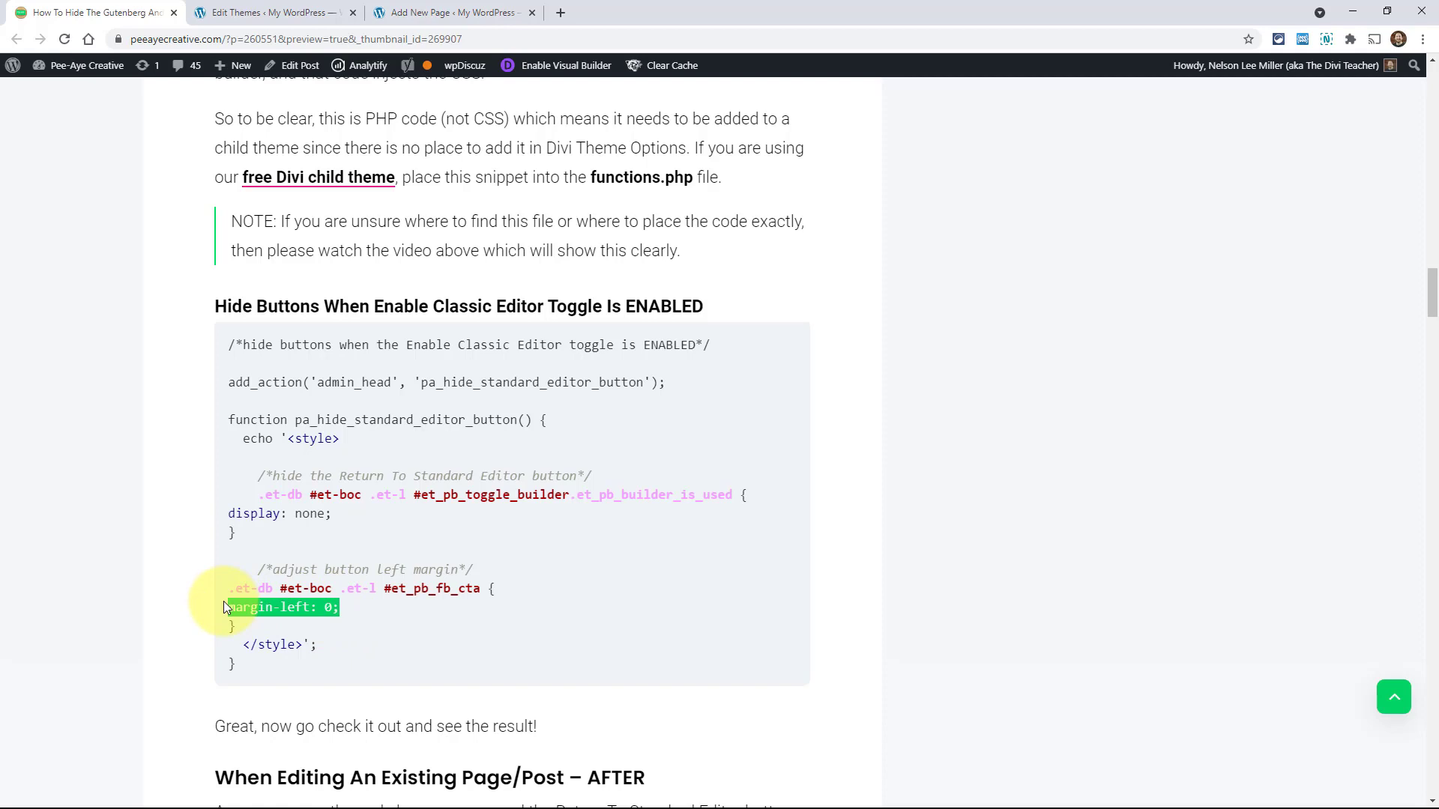
left_click(225, 607)
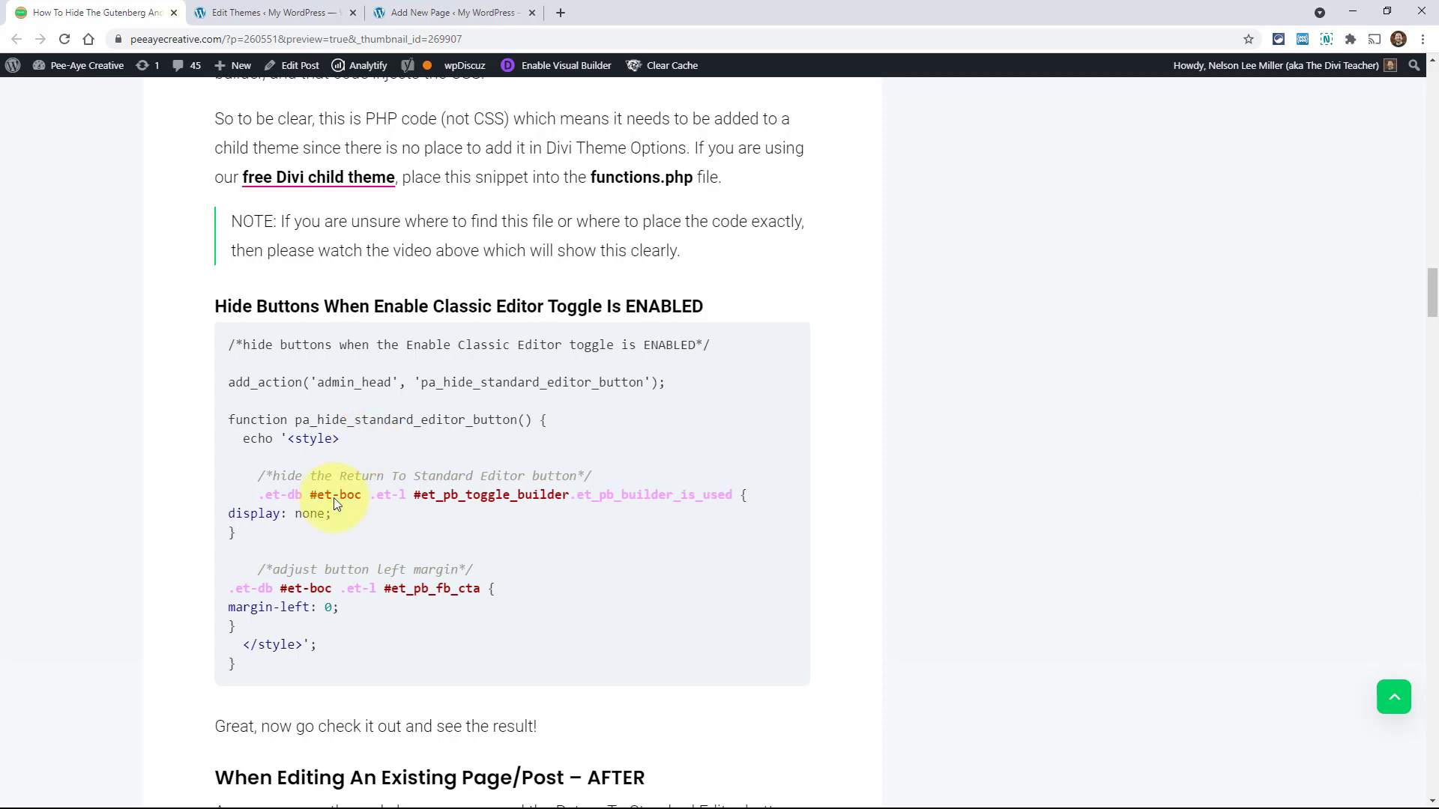
left_click_drag(247, 664, 207, 339)
key("ctrl+c")
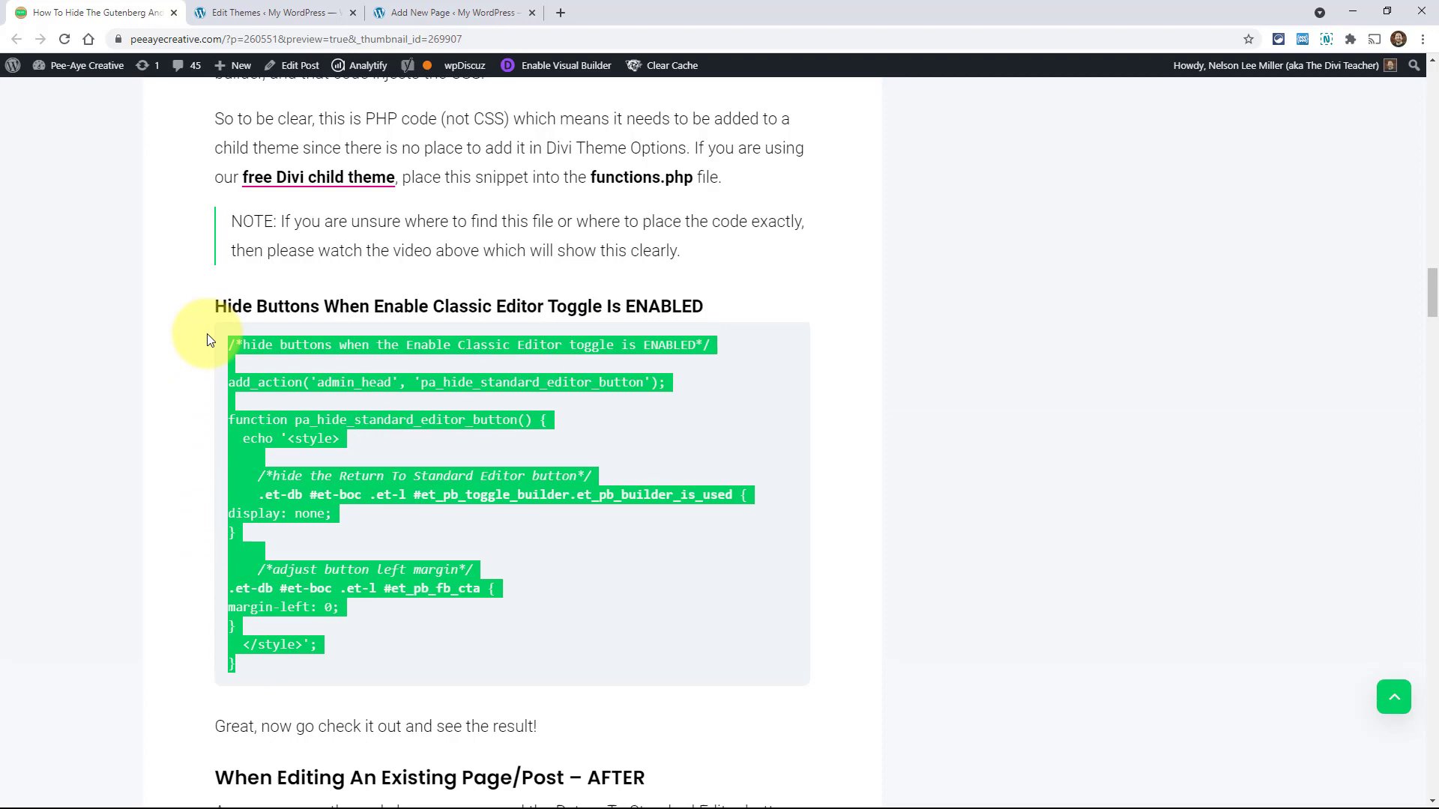
left_click(255, 13)
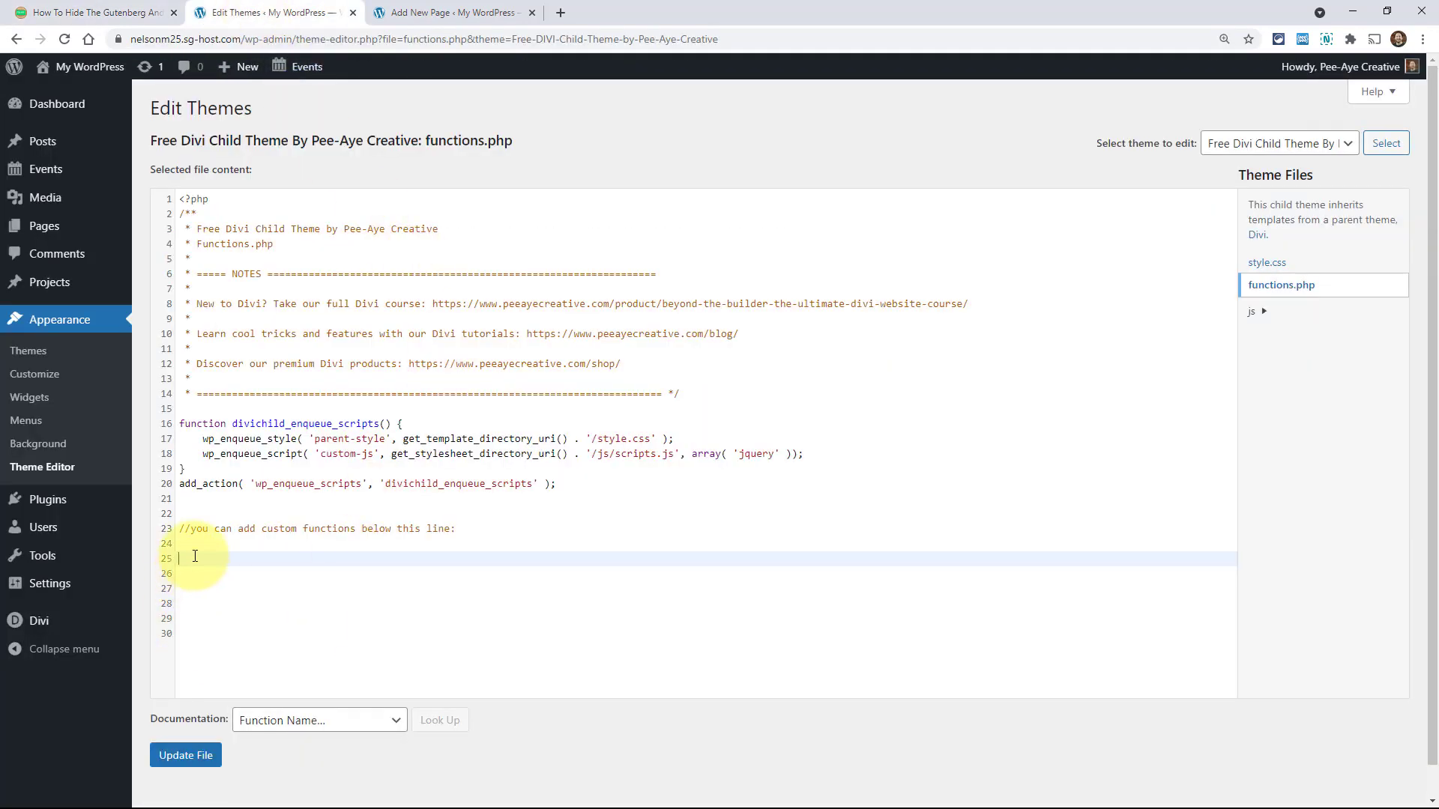
Paste the ENABLED-case snippet at line 25 of functions.php and save it with Update File
key("ctrl+v")
scroll(241, 466, "up", 2)
scroll(204, 411, "down", 3)
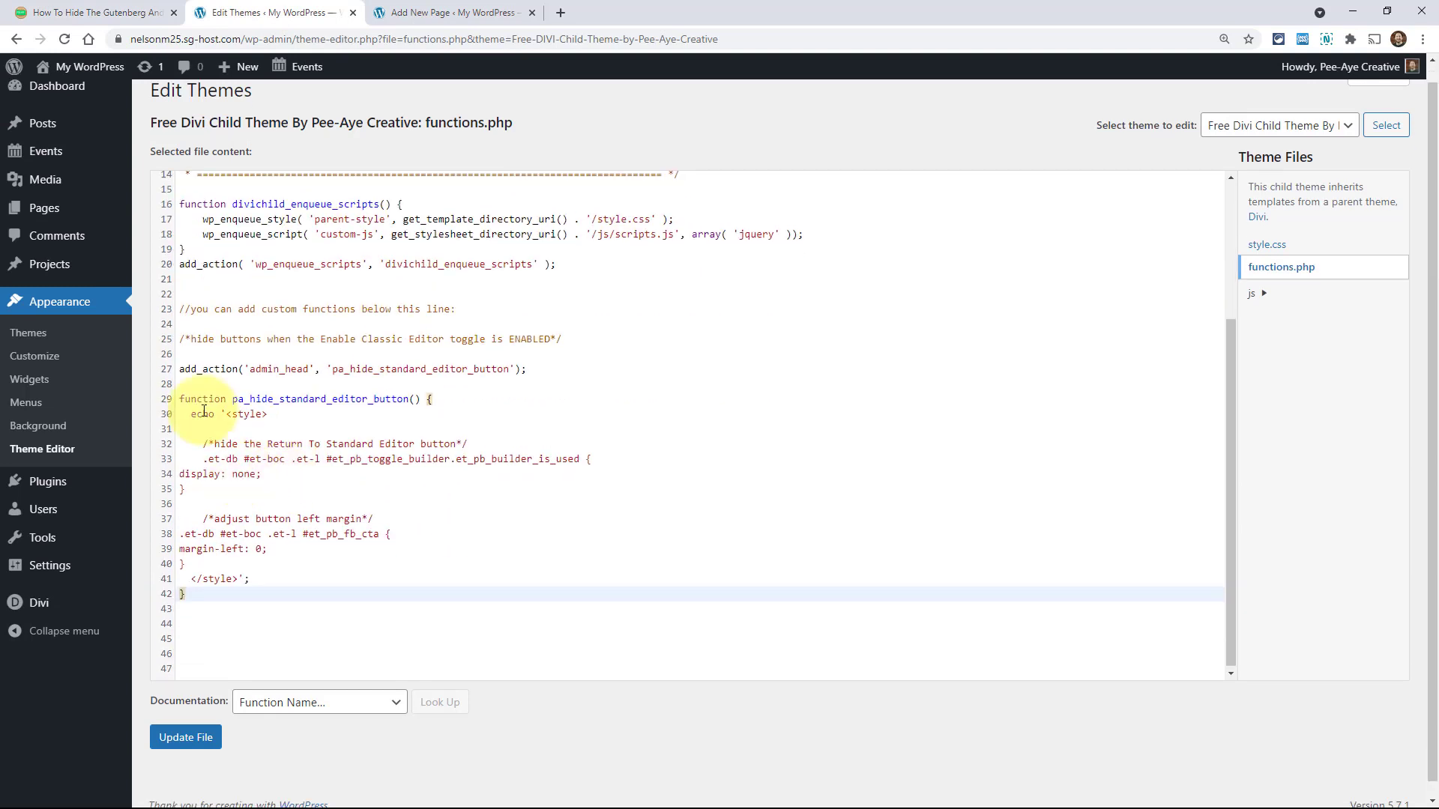
scroll(204, 412, "down", 1)
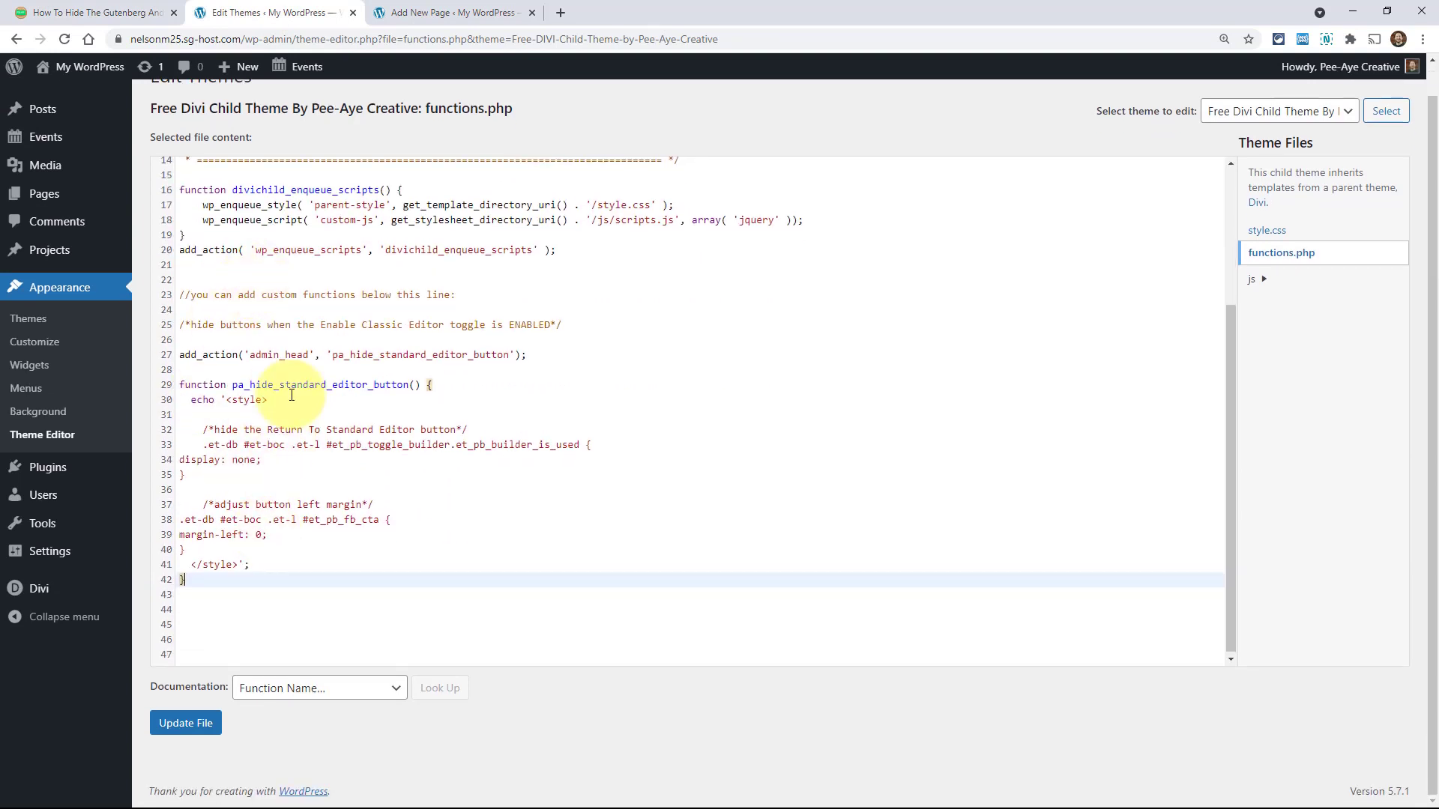
left_click(187, 724)
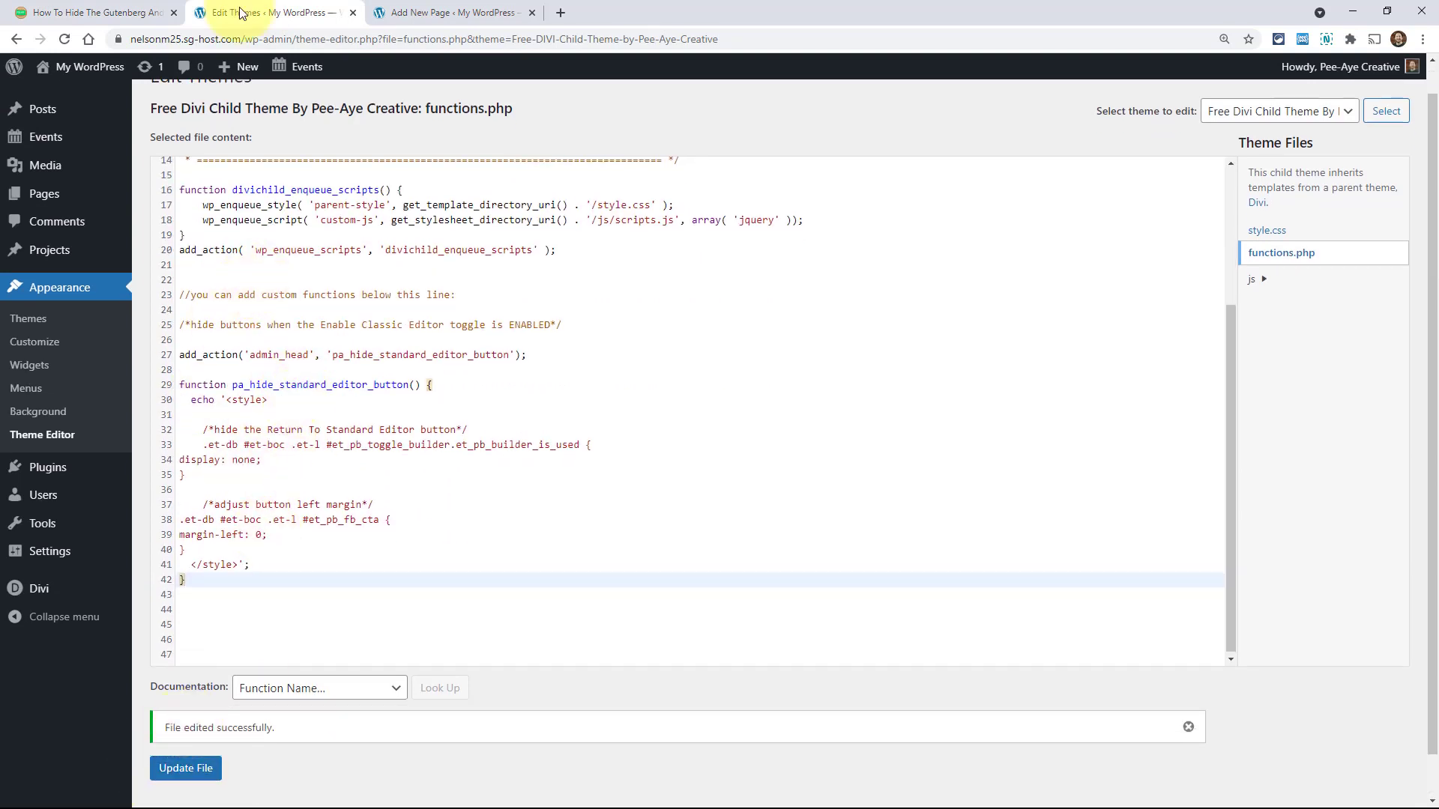
mouse_move(43, 591)
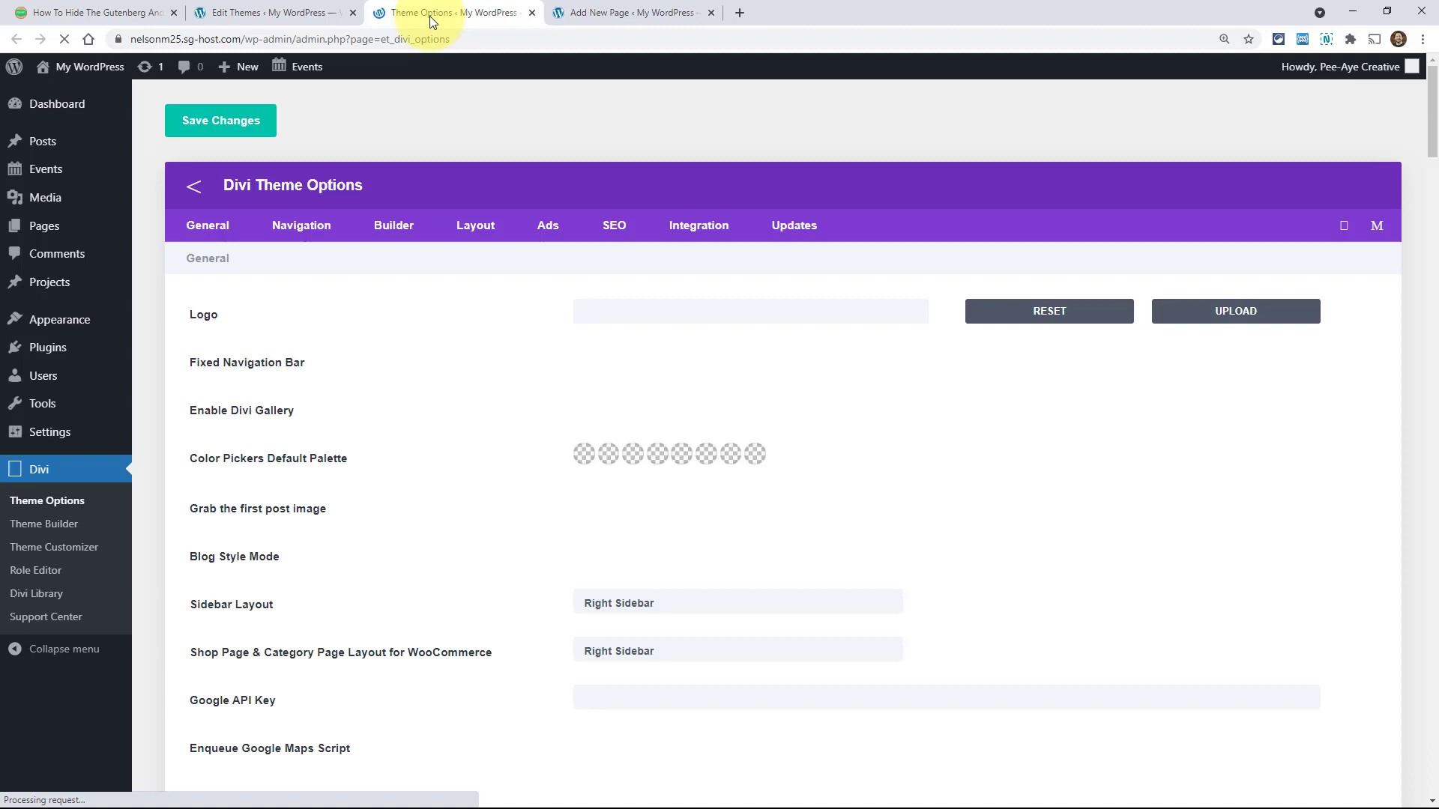
Turn on Enable Classic Editor under Divi Builder > Advanced and save the theme options
left_click(382, 230)
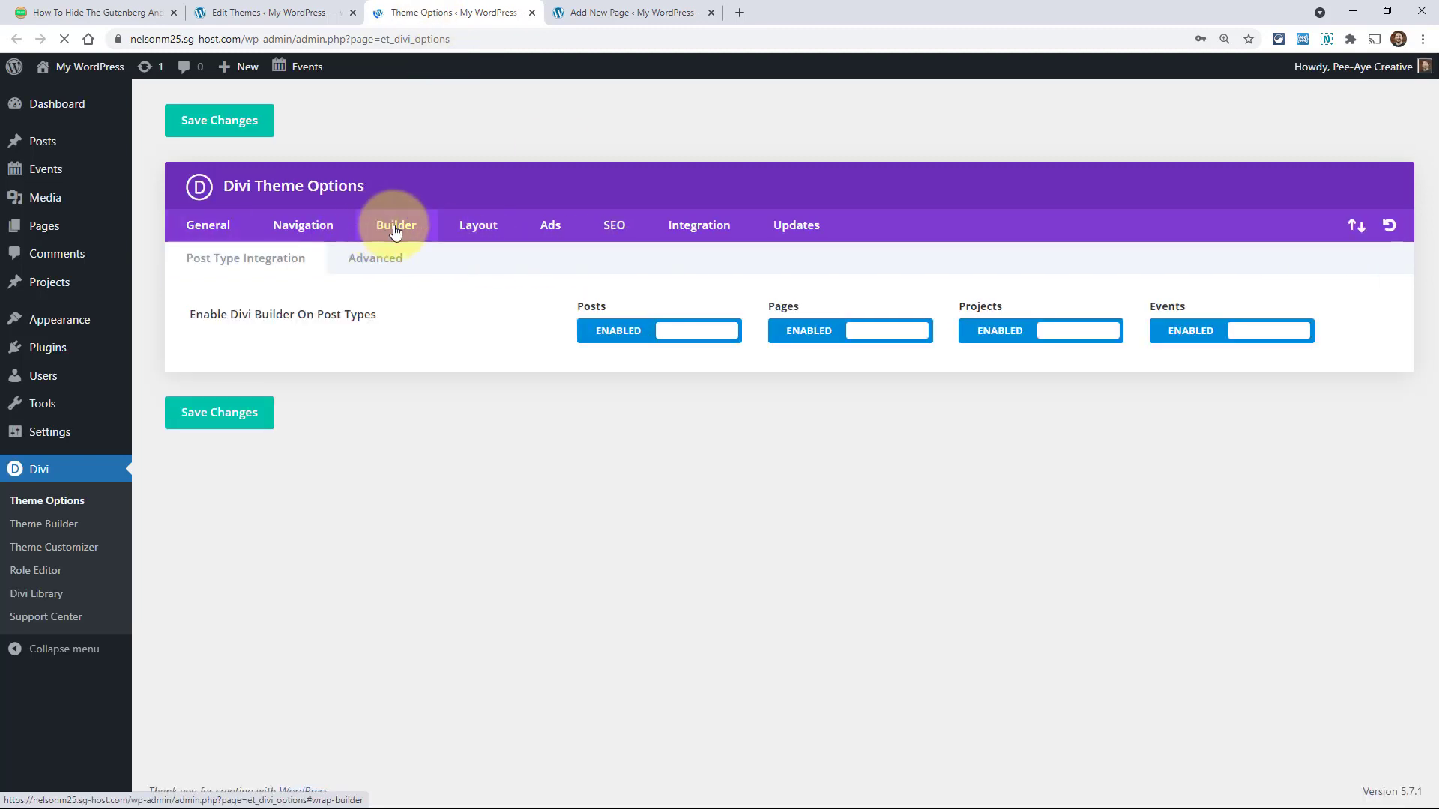
left_click(374, 262)
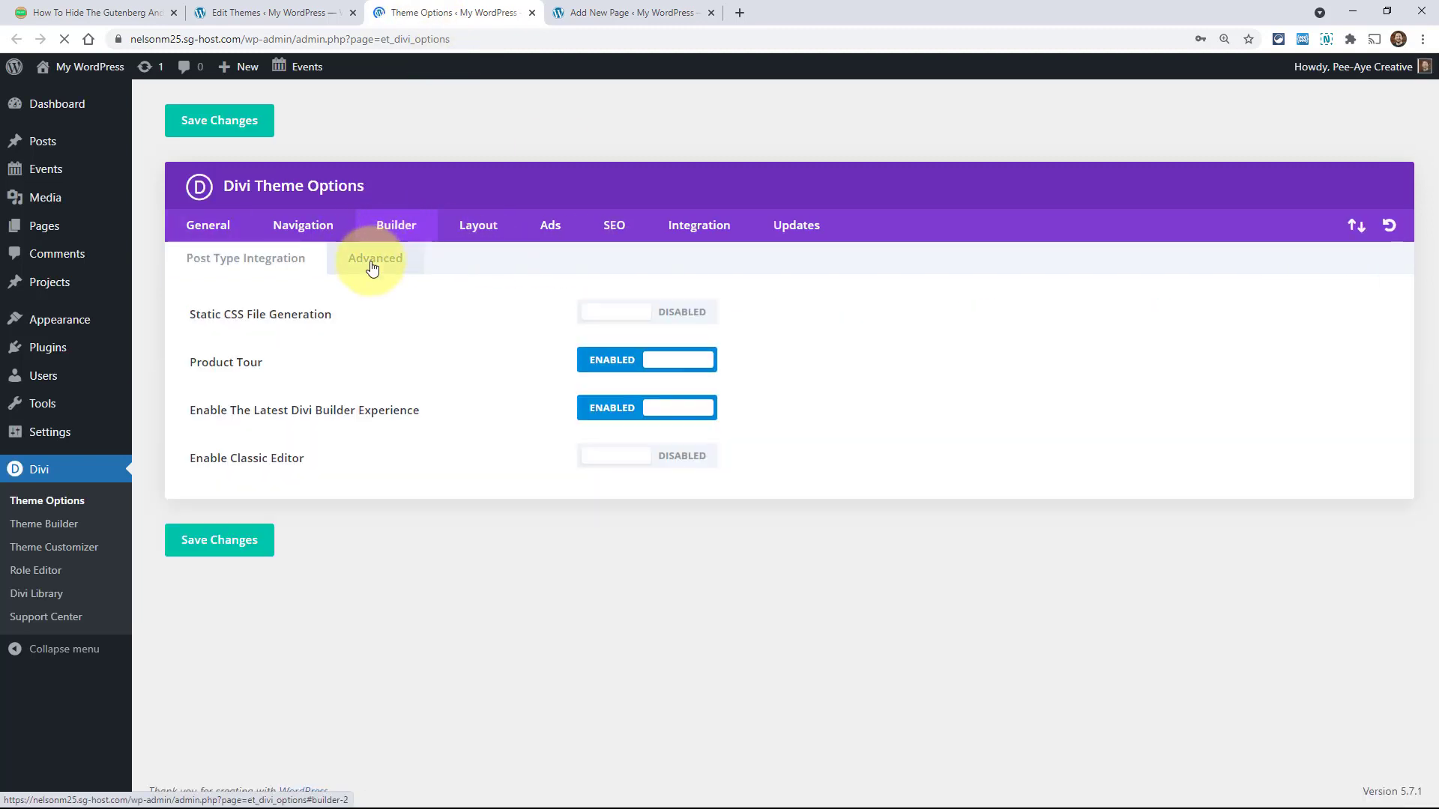
left_click(641, 458)
left_click(219, 552)
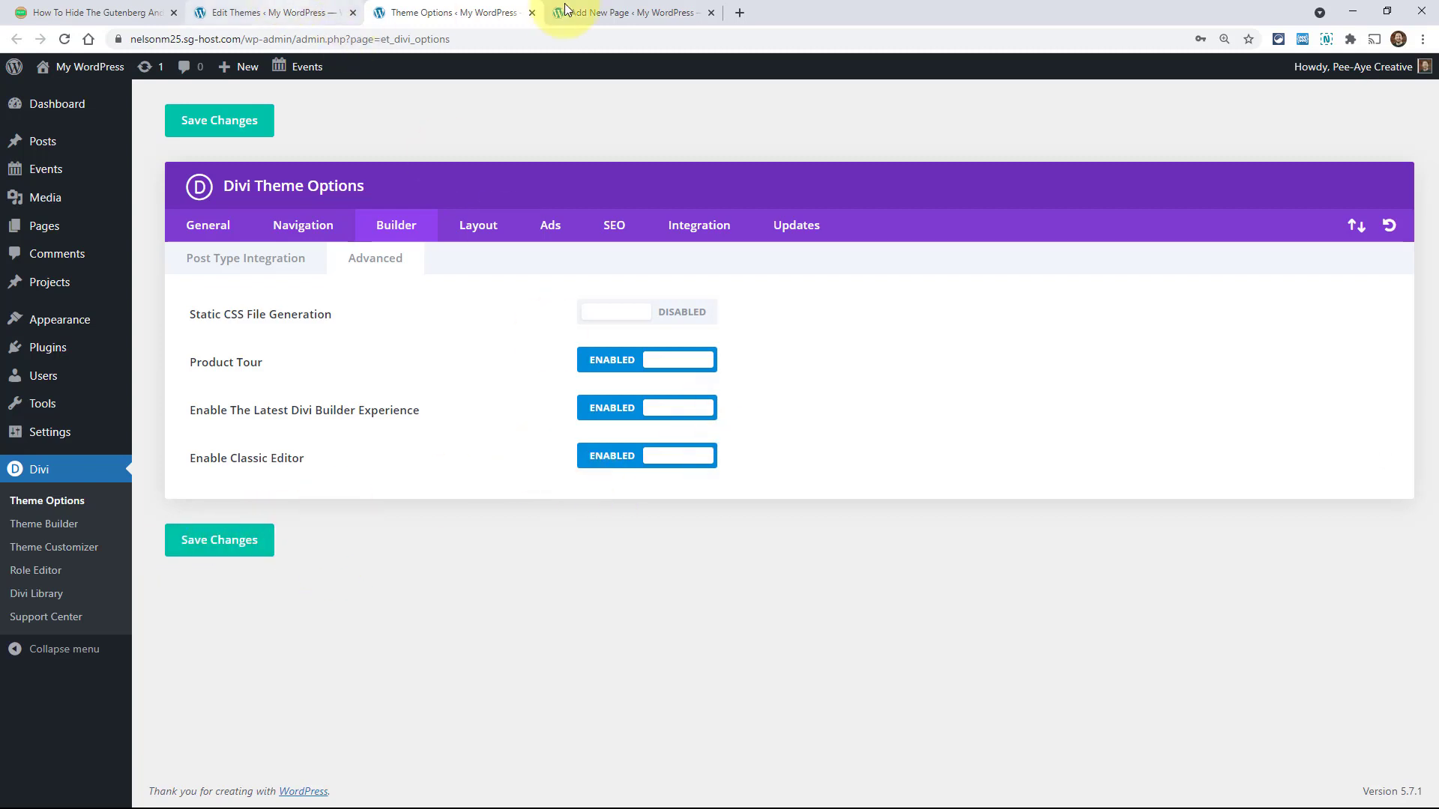
Reload the new page editor and start a Divi Builder layout with Build From Scratch
left_click(648, 13)
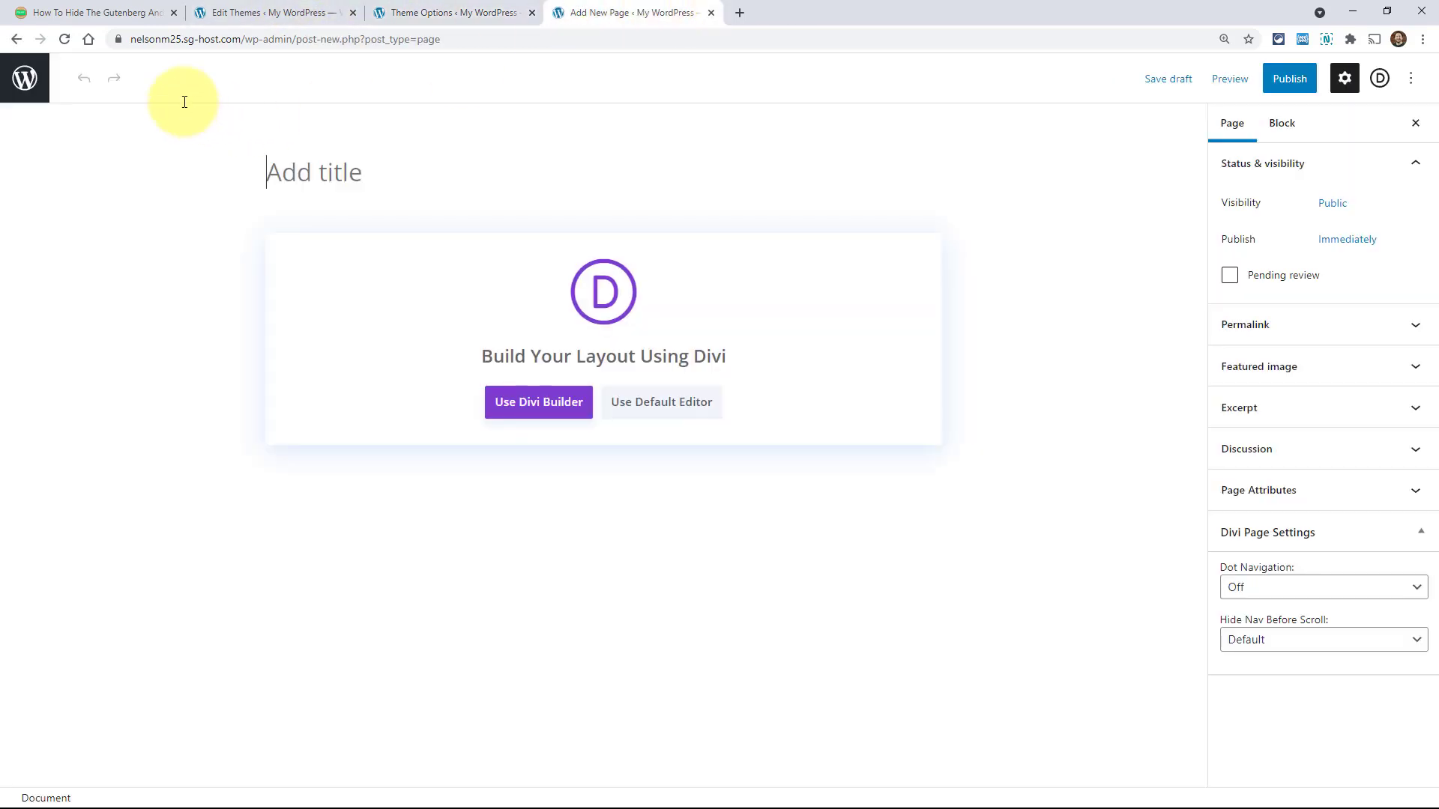
left_click(64, 41)
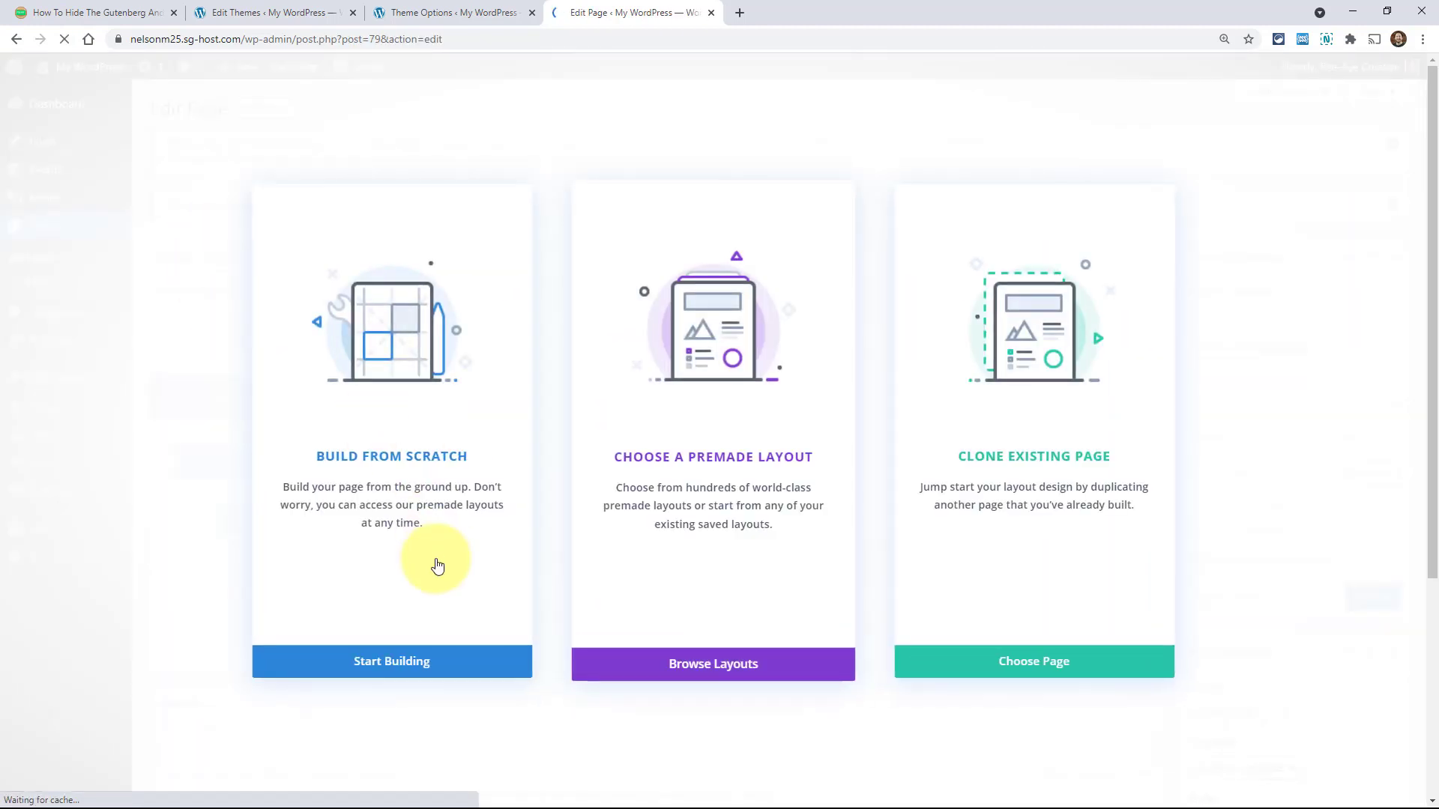
left_click(417, 392)
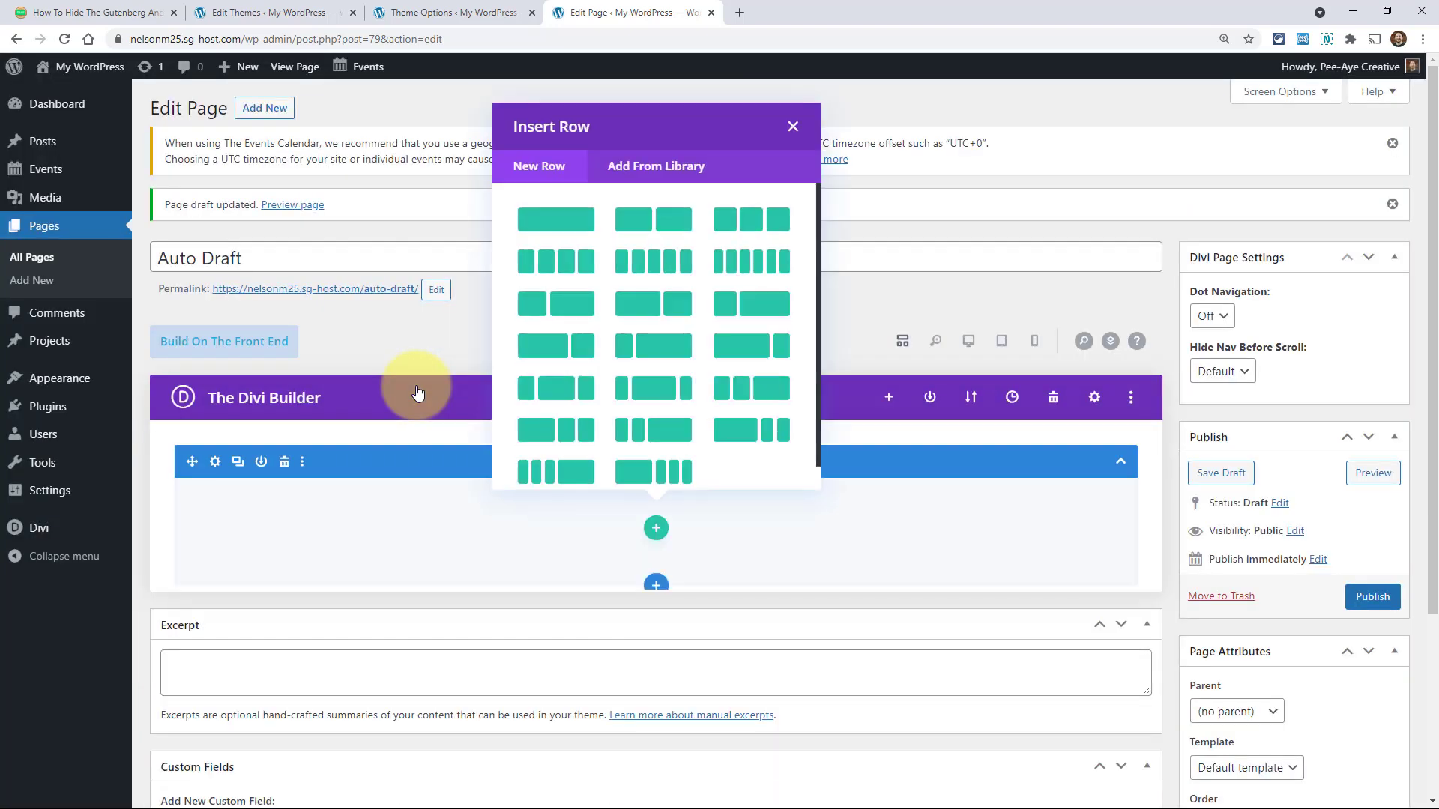
left_click(795, 123)
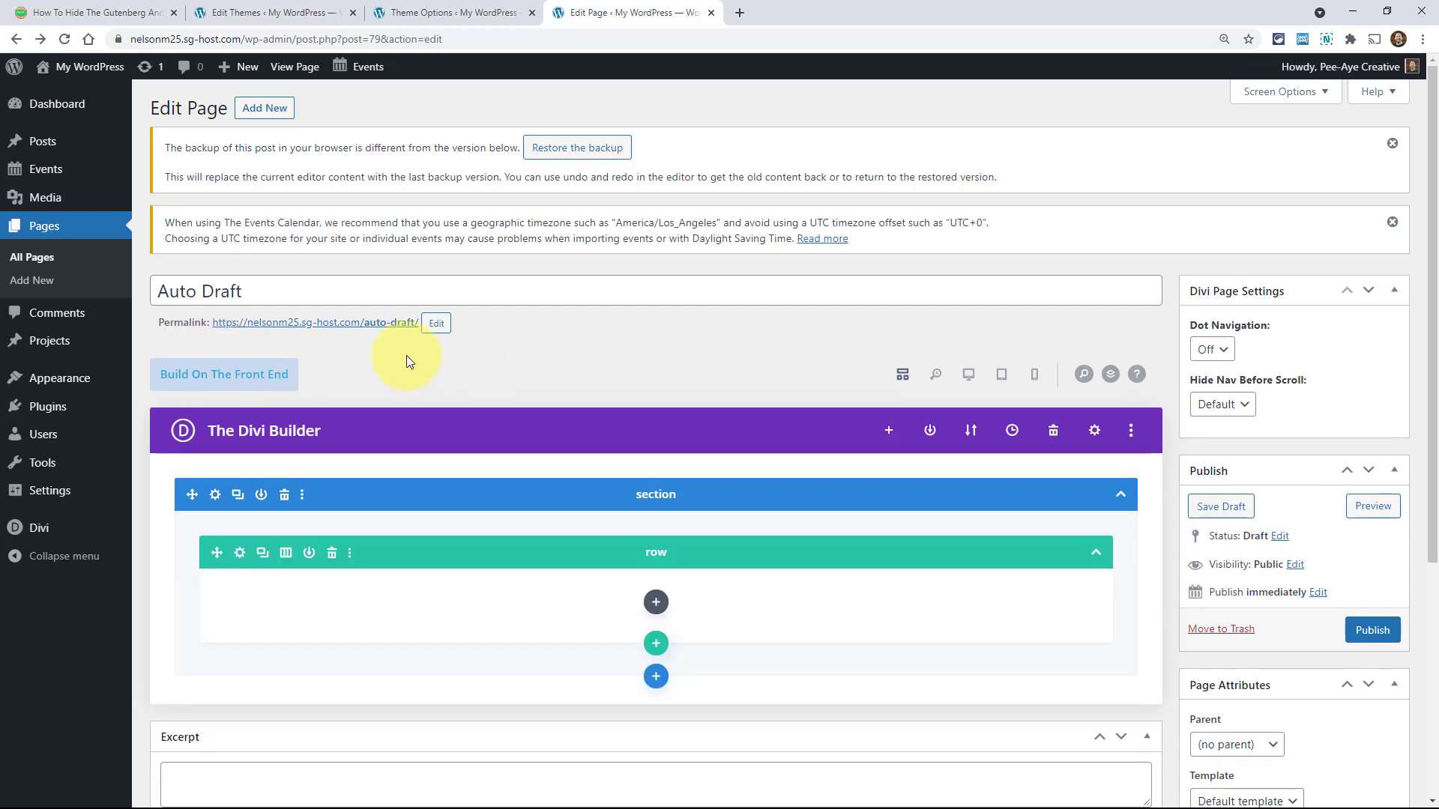
Turn Enable Classic Editor back off in Divi Theme Options and save the changes
left_click(420, 12)
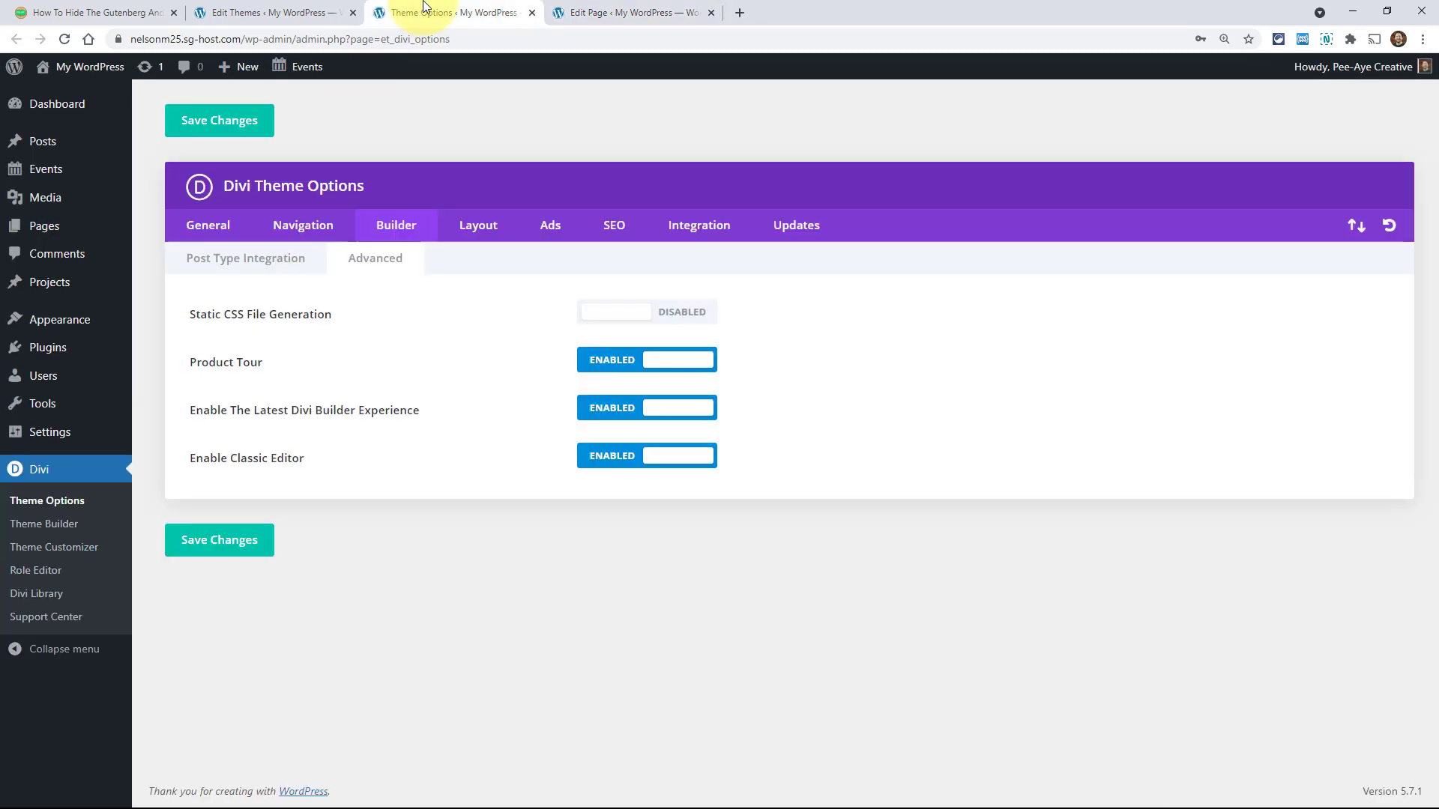
left_click(610, 457)
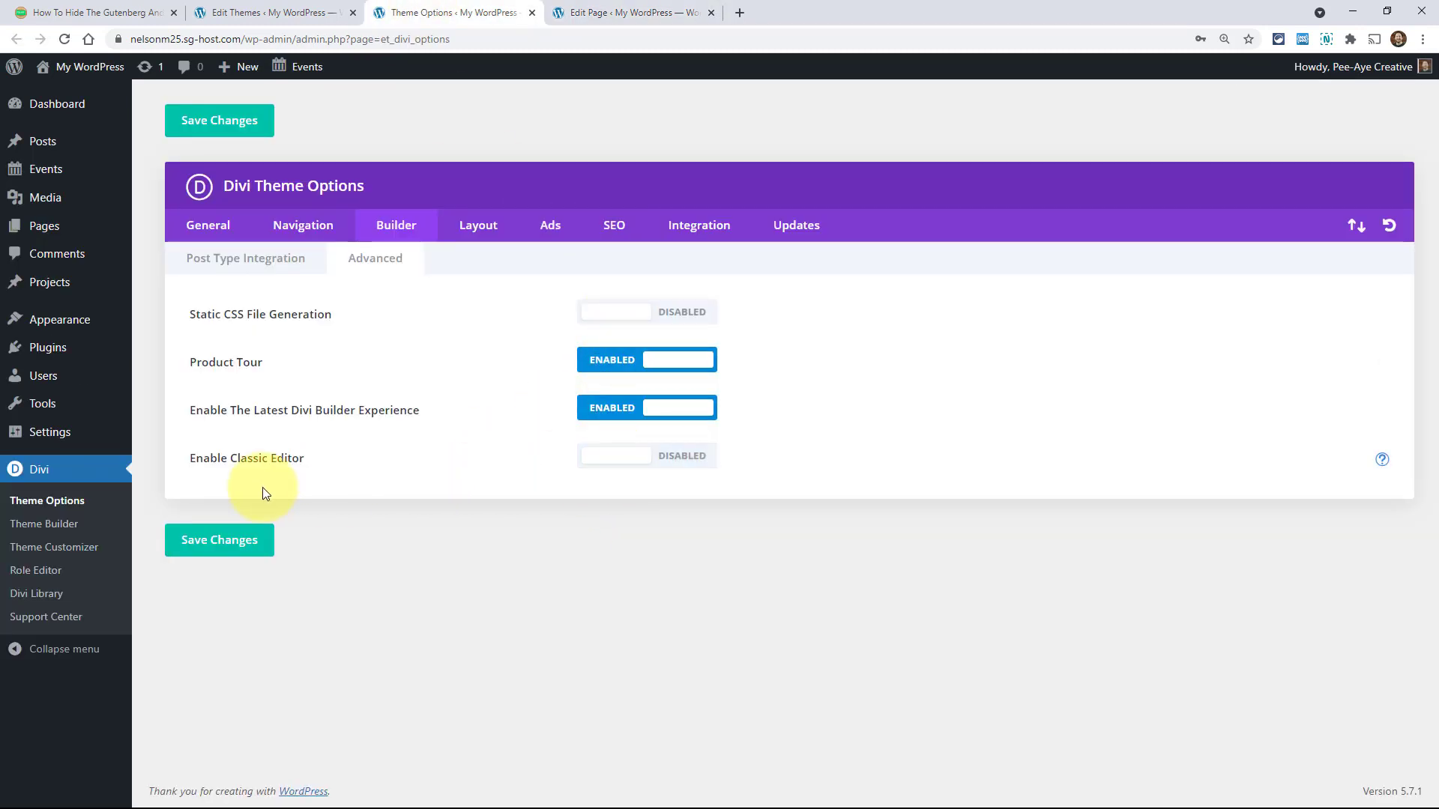
left_click(217, 542)
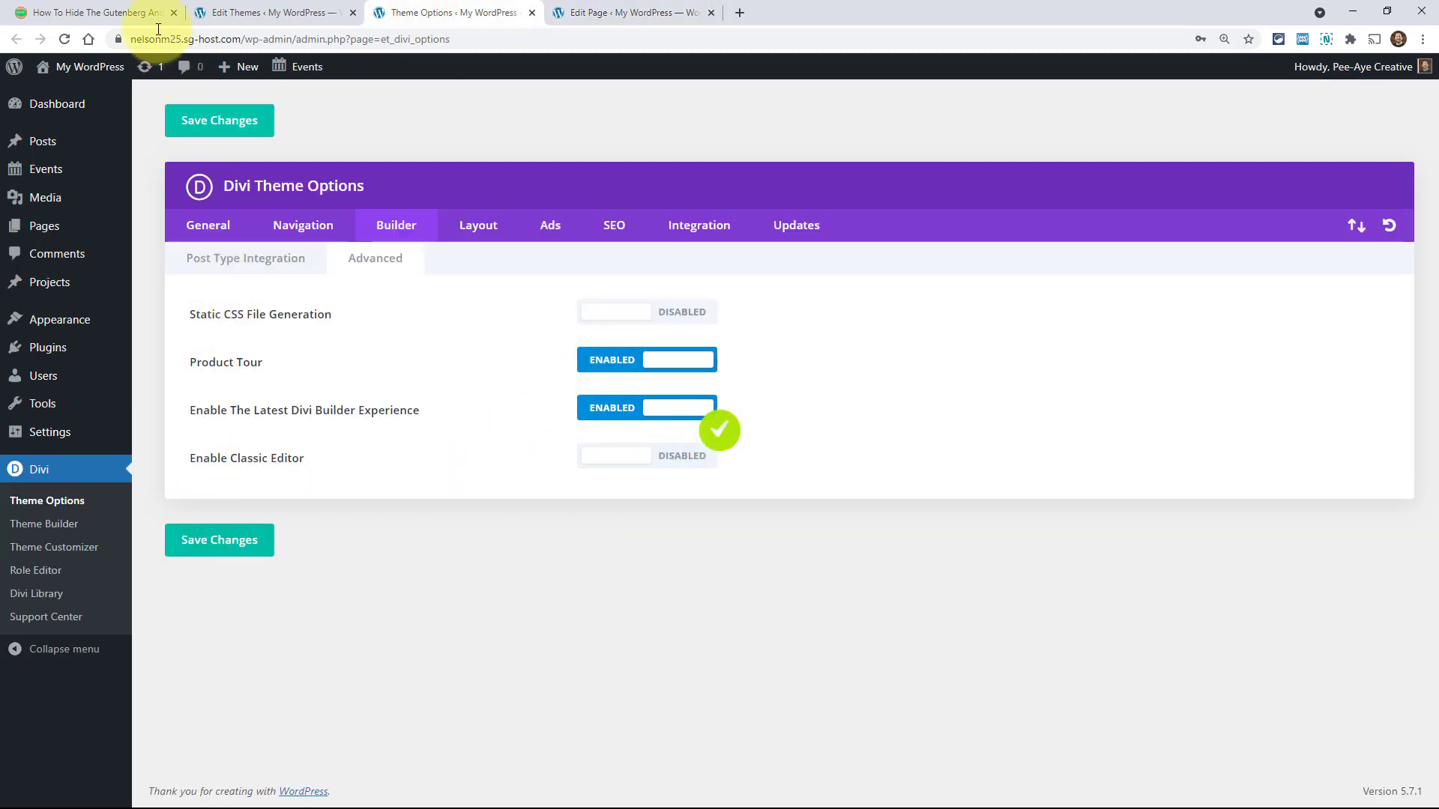
left_click(122, 10)
Scroll to the 'Classic Editor Toggle Is DISABLED' code block and select and copy the whole snippet
scroll(569, 609, "down", 10)
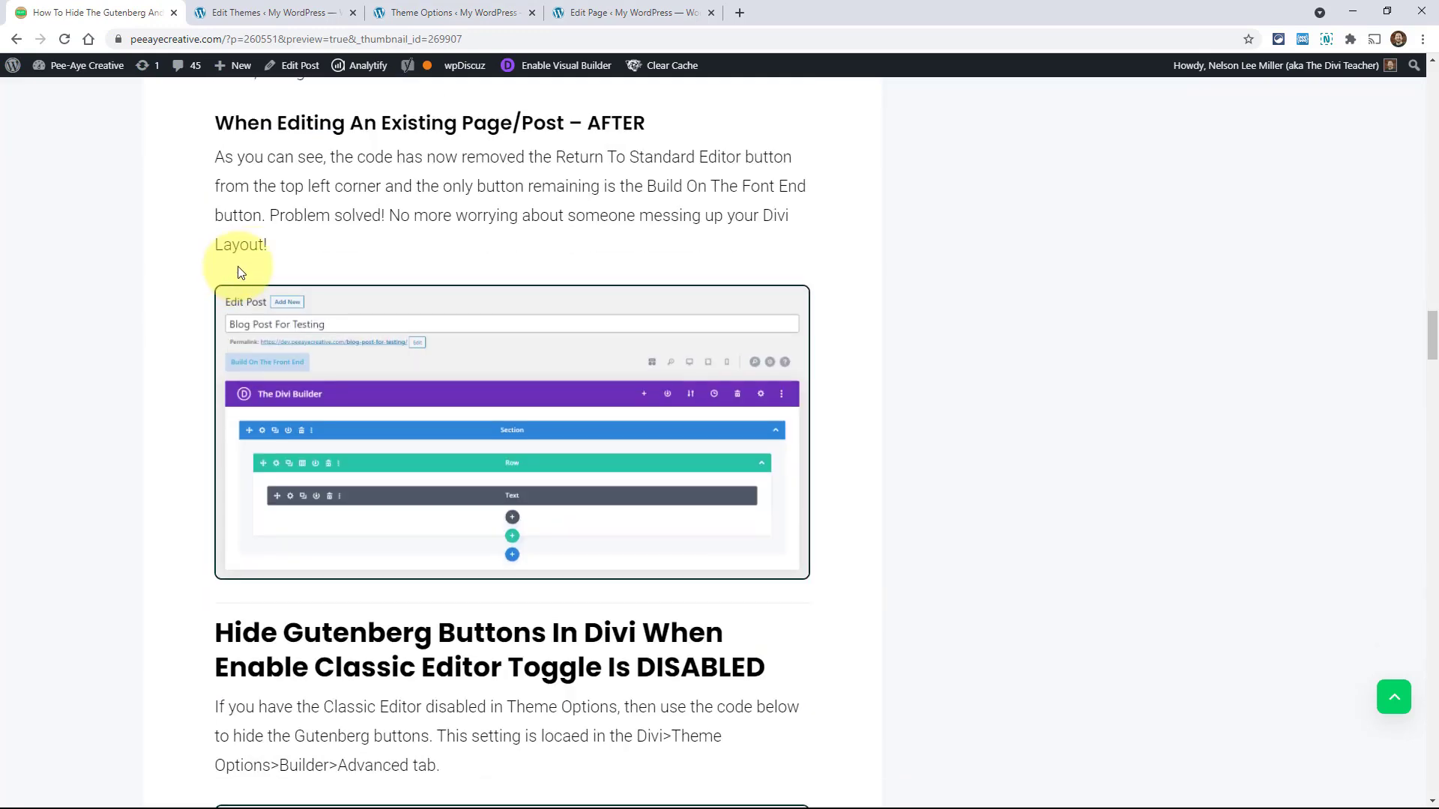
scroll(610, 369, "down", 3)
scroll(352, 259, "down", 3)
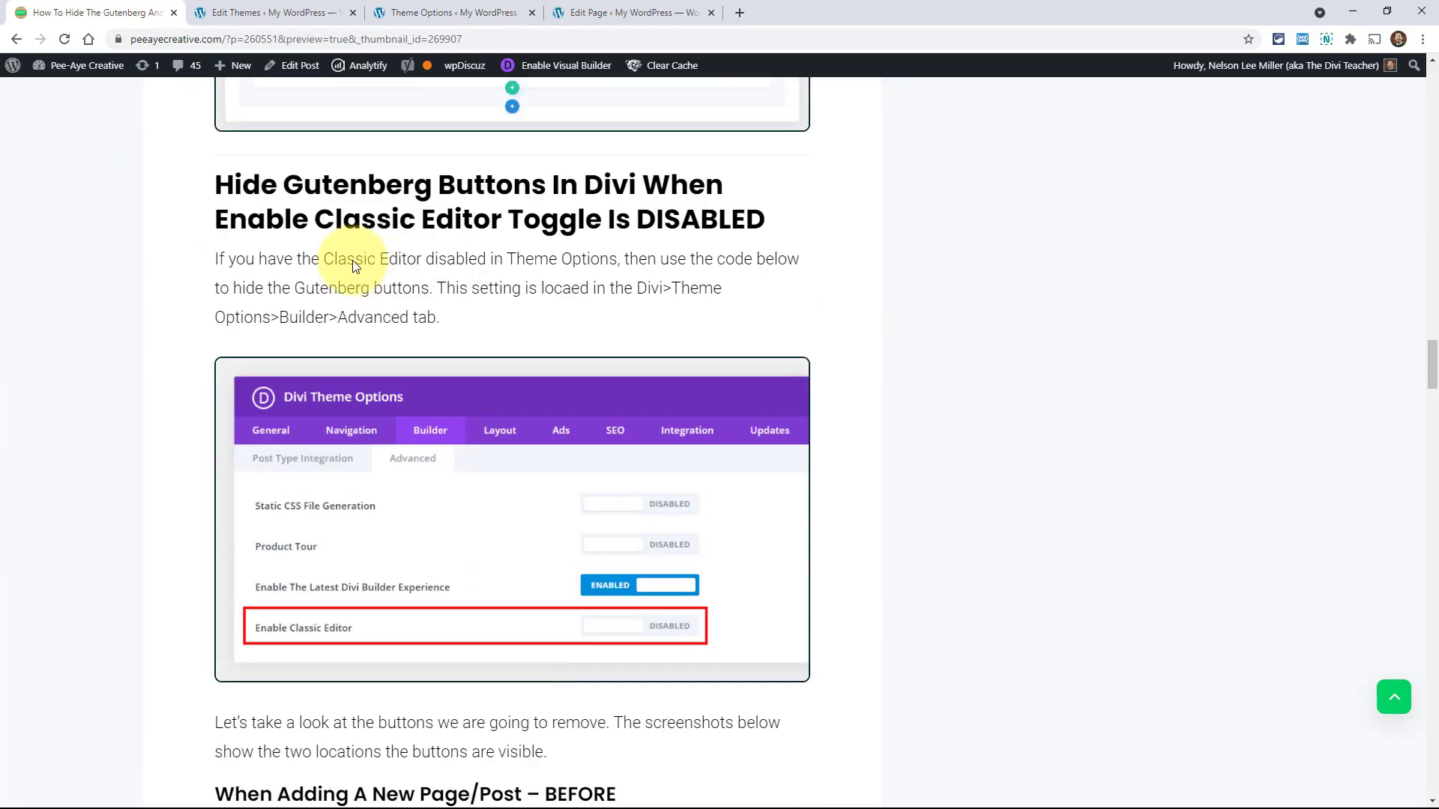
scroll(608, 434, "down", 3)
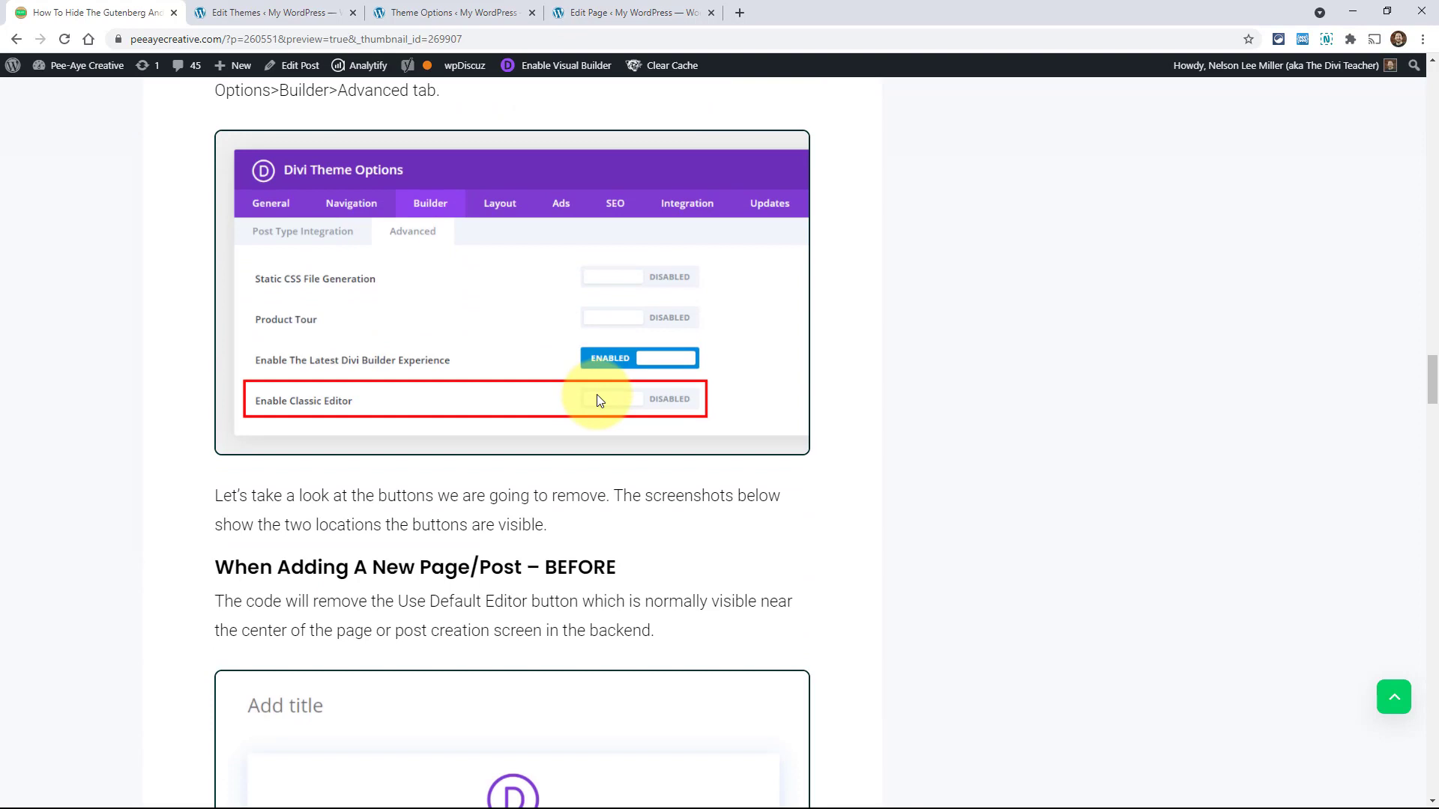
scroll(597, 395, "down", 5)
scroll(508, 460, "down", 2)
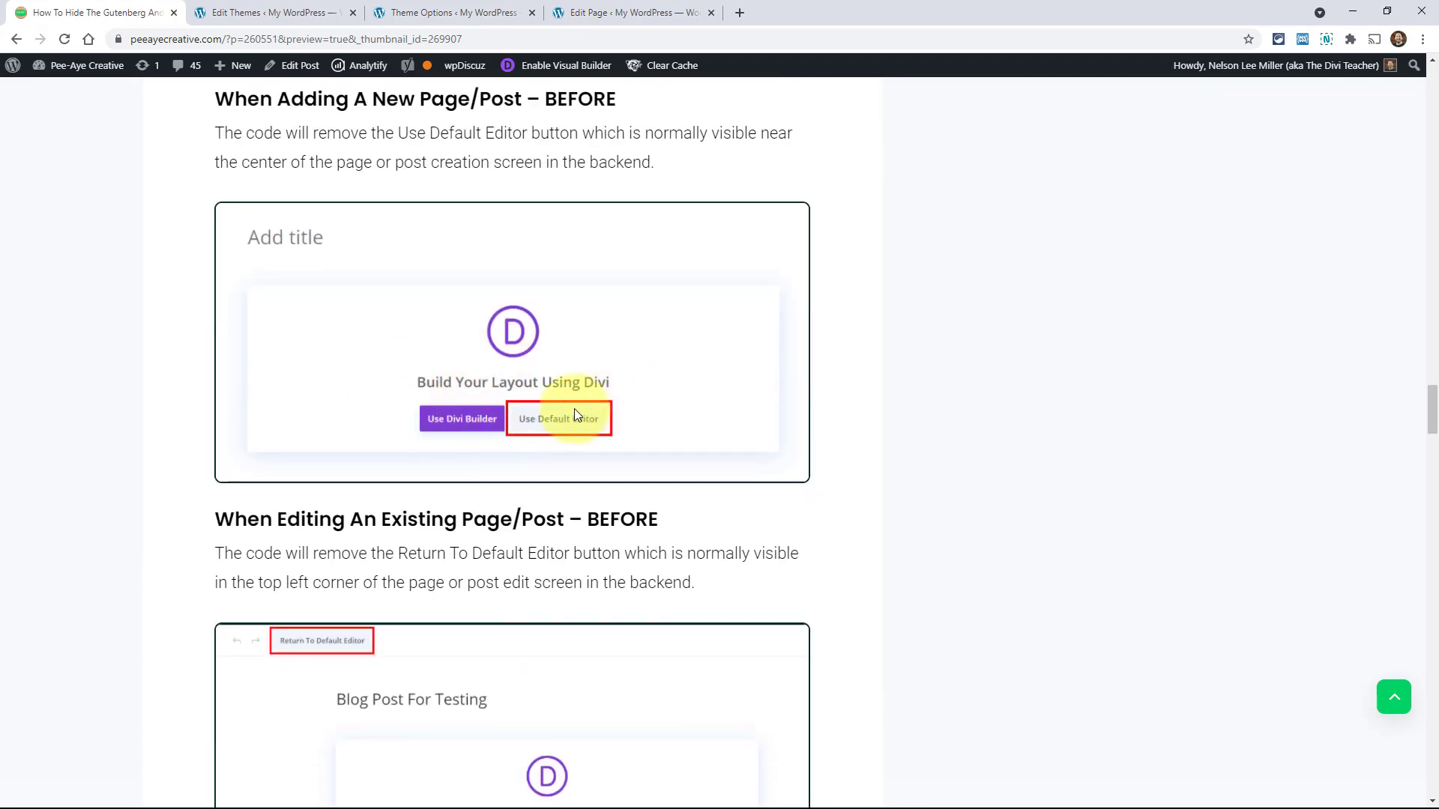
scroll(614, 435, "down", 5)
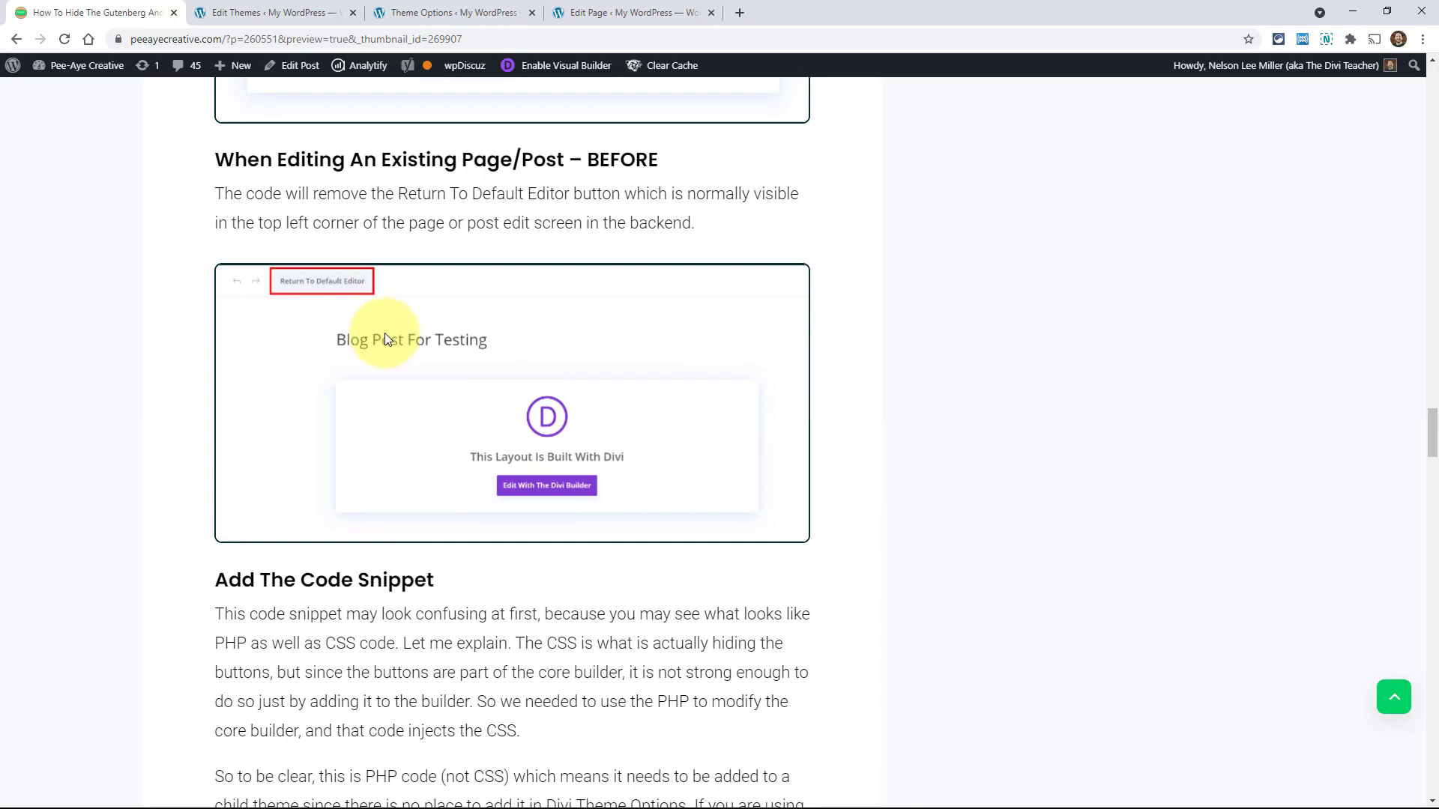
scroll(367, 330, "down", 9)
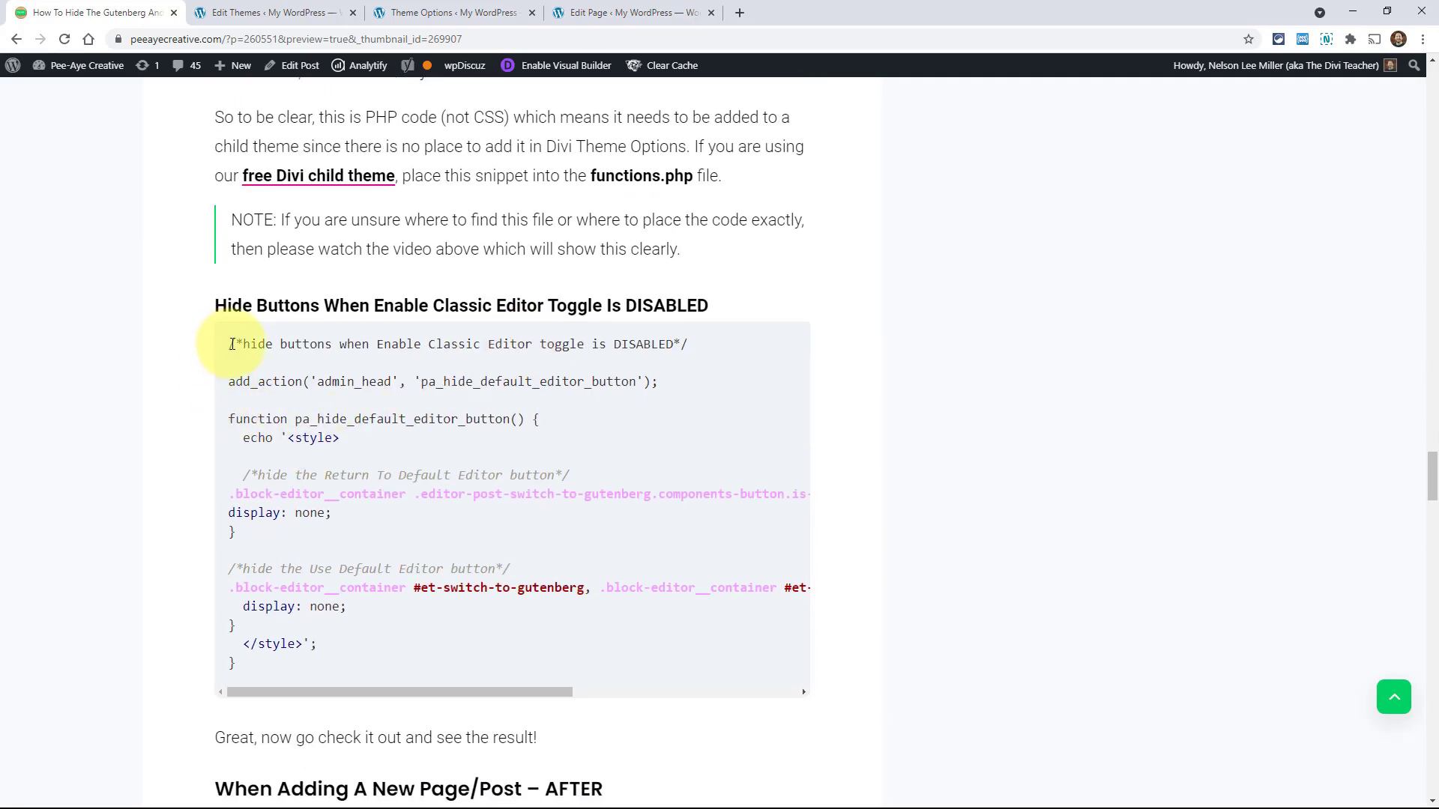
left_click_drag(225, 344, 319, 673)
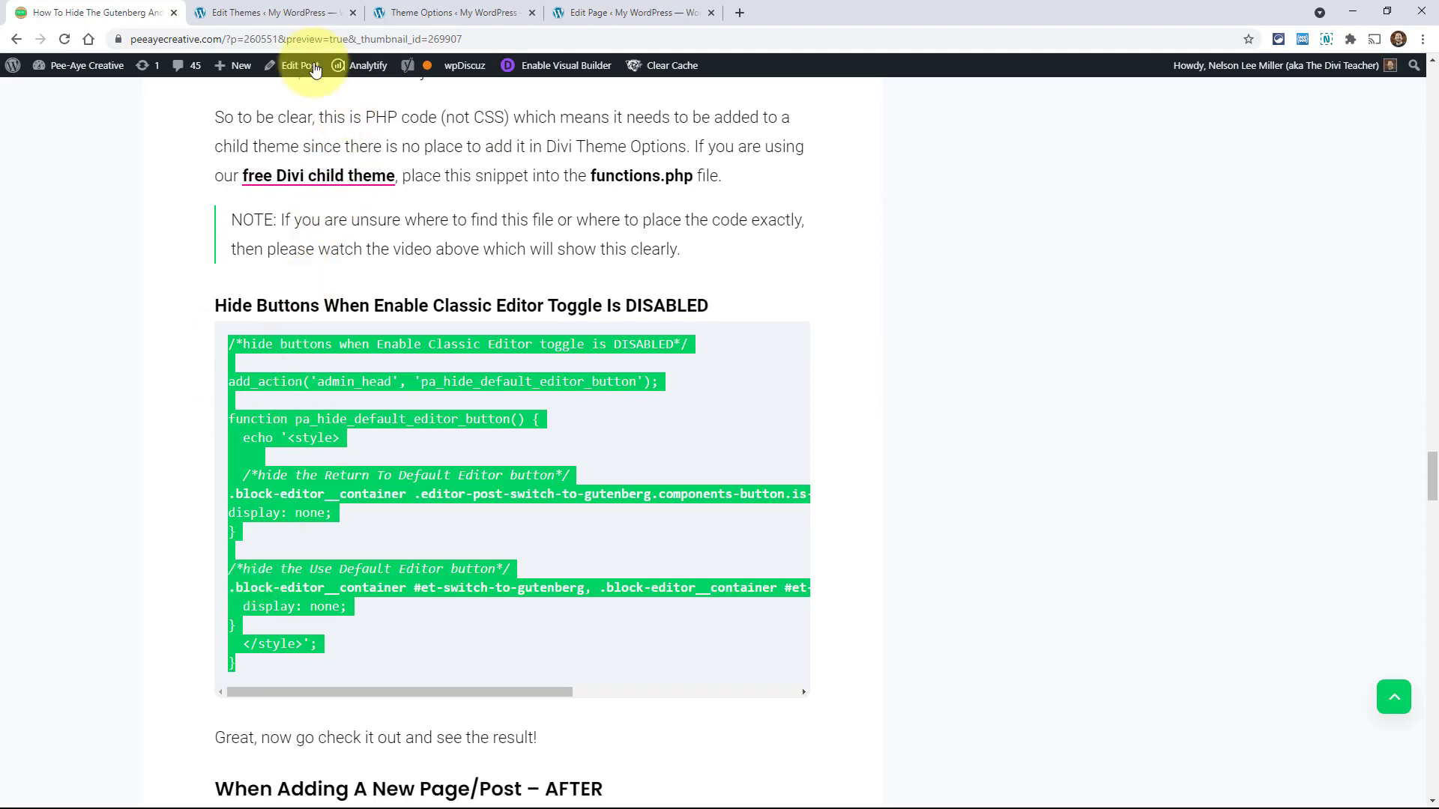
left_click(269, 12)
left_click(413, 13)
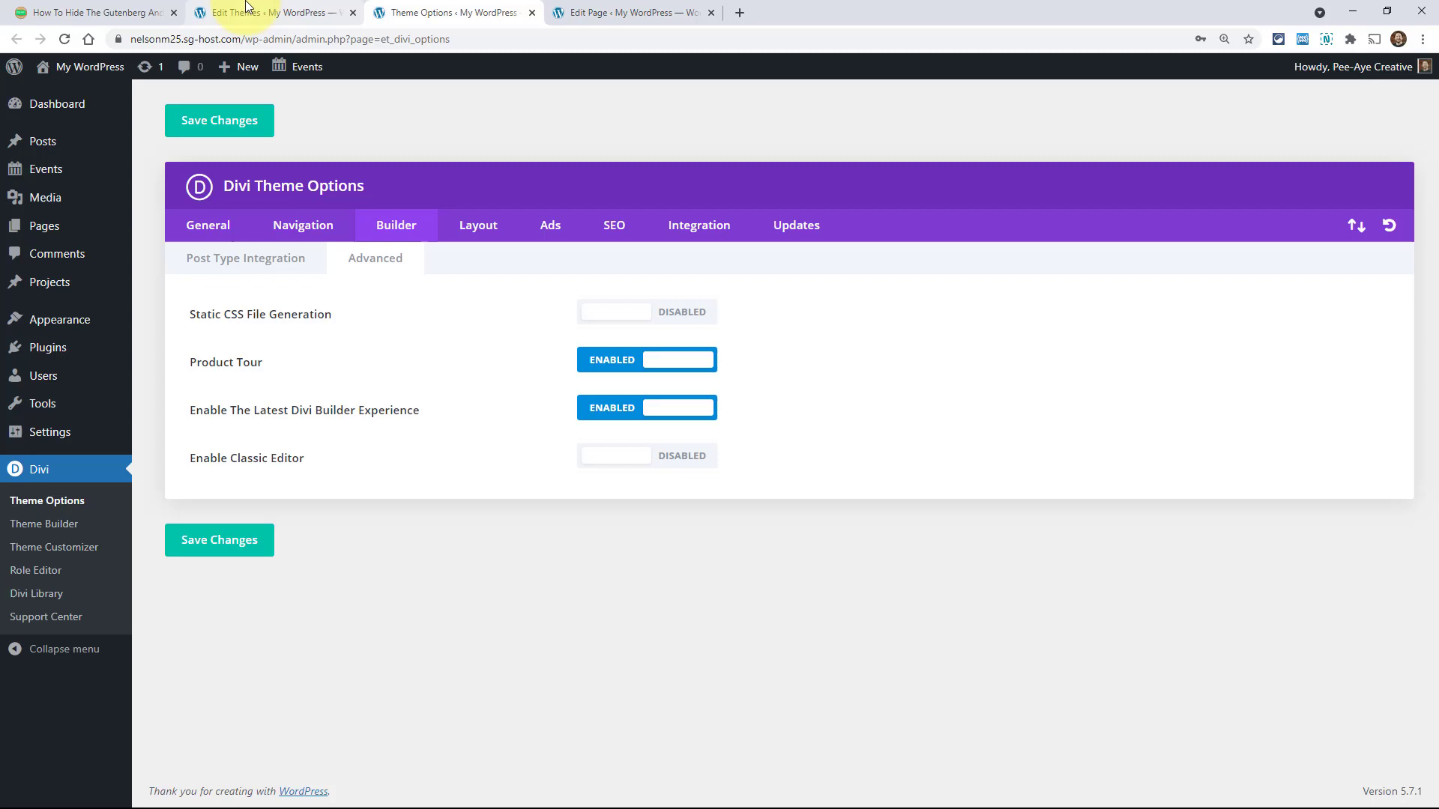
Paste the DISABLED-case snippet on a new line after line 42 of functions.php and save it
left_click(225, 12)
scroll(338, 592, "down", 1)
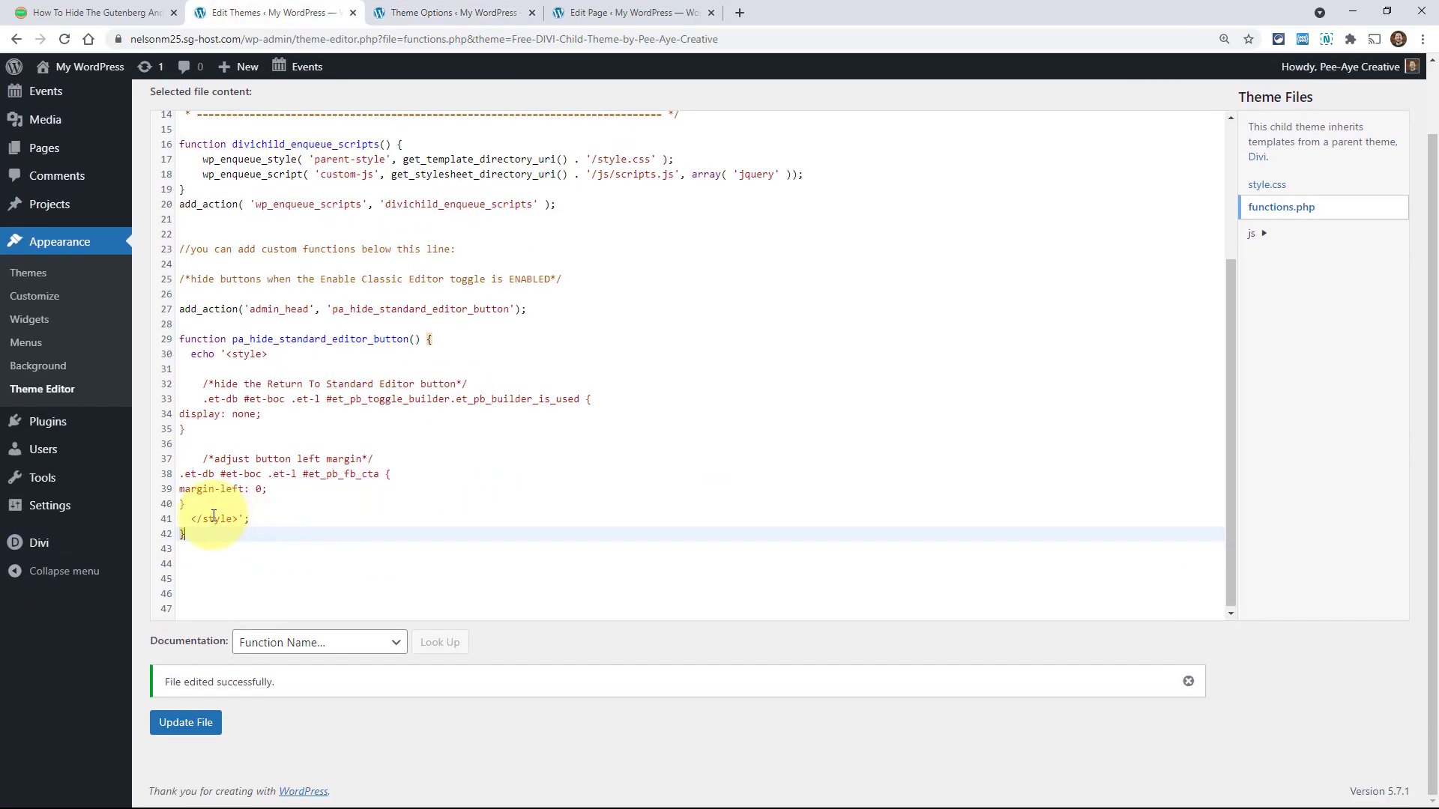
key("Return")
key("Return")
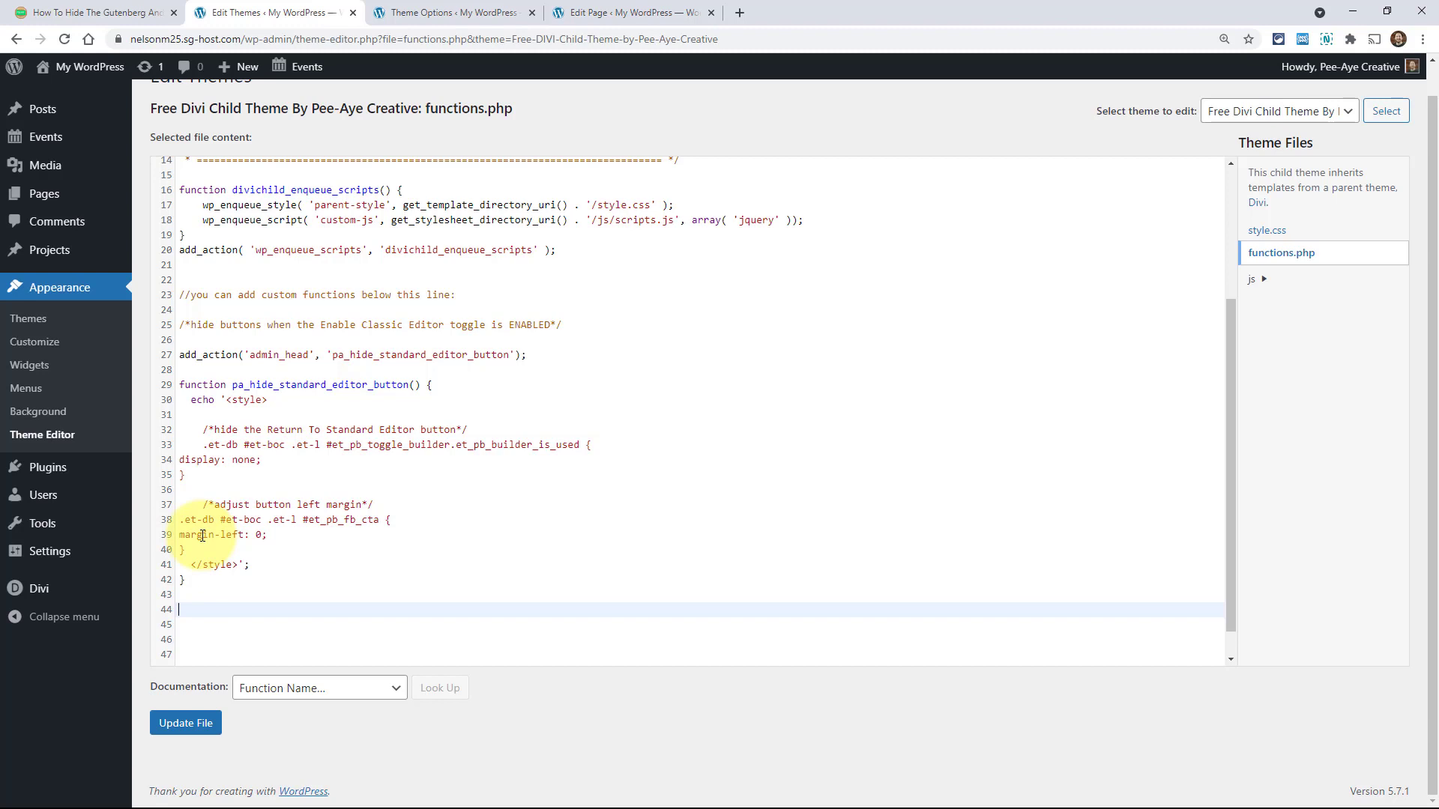
type("/*hide buttons when Enable Classic Editor toggle is DISABLED*/  add_action('admin_head', 'pa_hide_default_editor_button');  function pa_hide_default_editor_button() {   echo '<style>    /*hide the Return To Default Editor button*/ .block-editor__container .editor-post-switch-to-gutenberg.components-button.is-default { display: none; }  /*hide the Use Default Editor button*/ .block-editor__container #et-switch-to-gutenberg, .block-editor__container #et-switch-to-gutenberg.components-button.is-default {   display: none; }   </style>'; }")
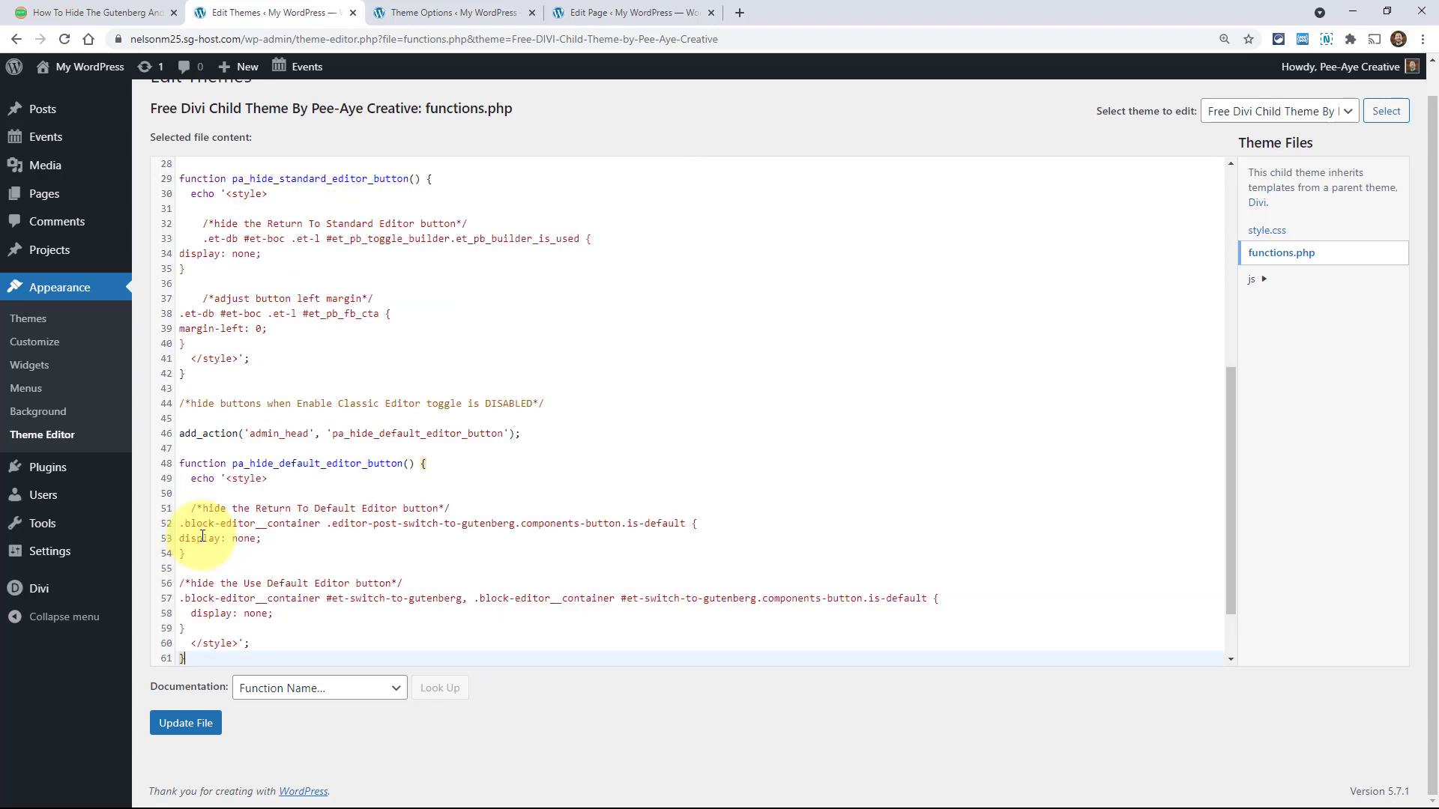
left_click(177, 721)
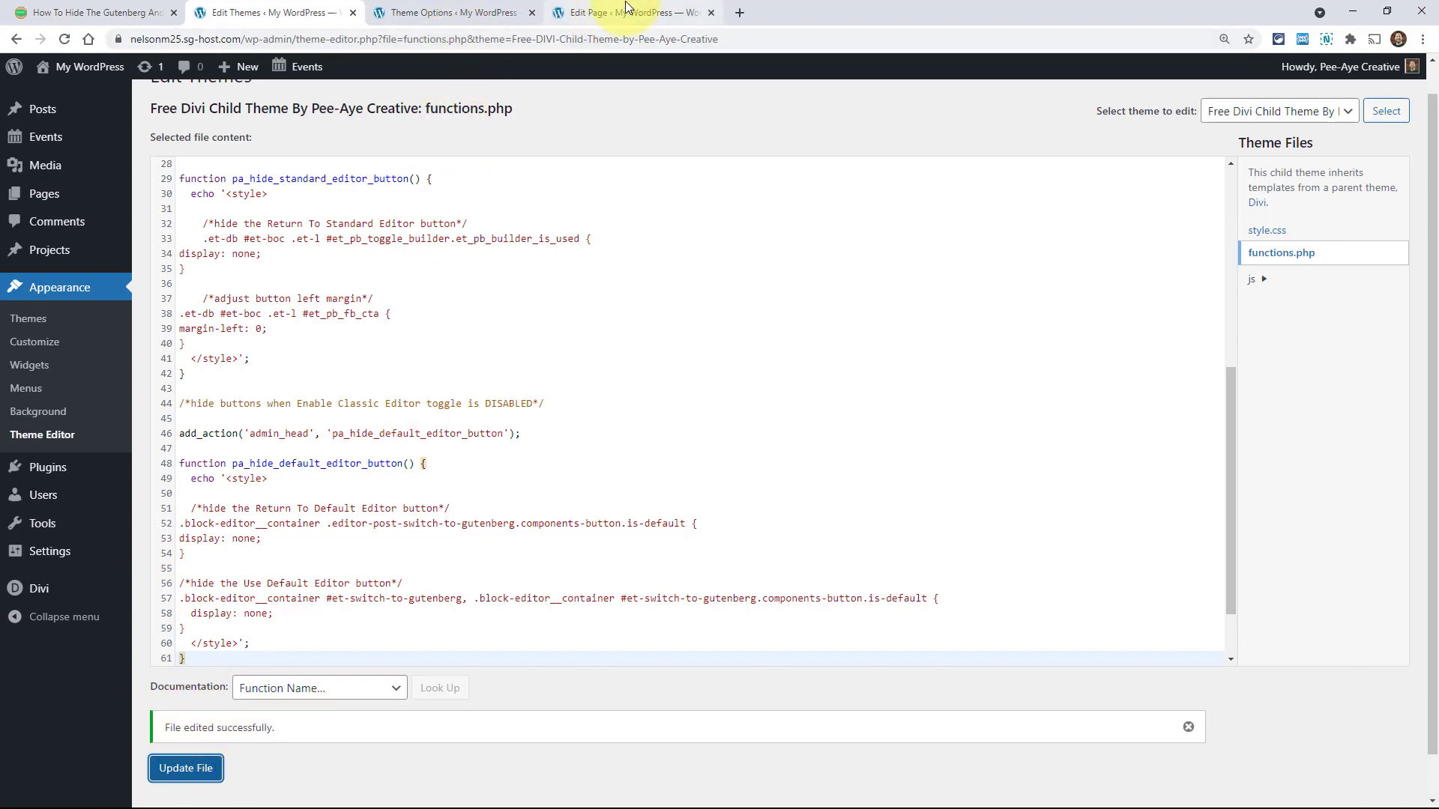
left_click(604, 15)
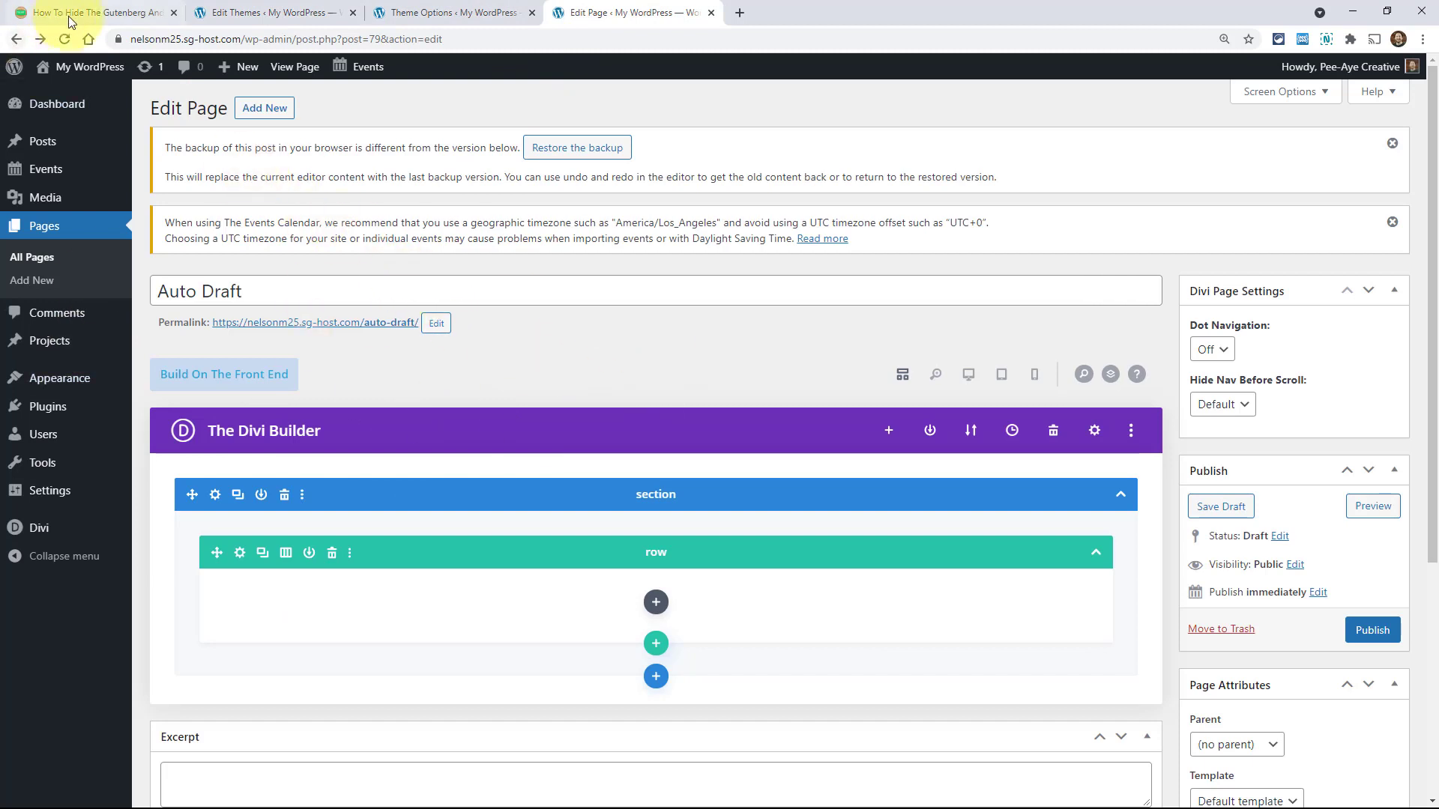
Reload the Auto Draft page editor to verify only Edit With The Divi Builder remains, then open Pages
left_click(65, 40)
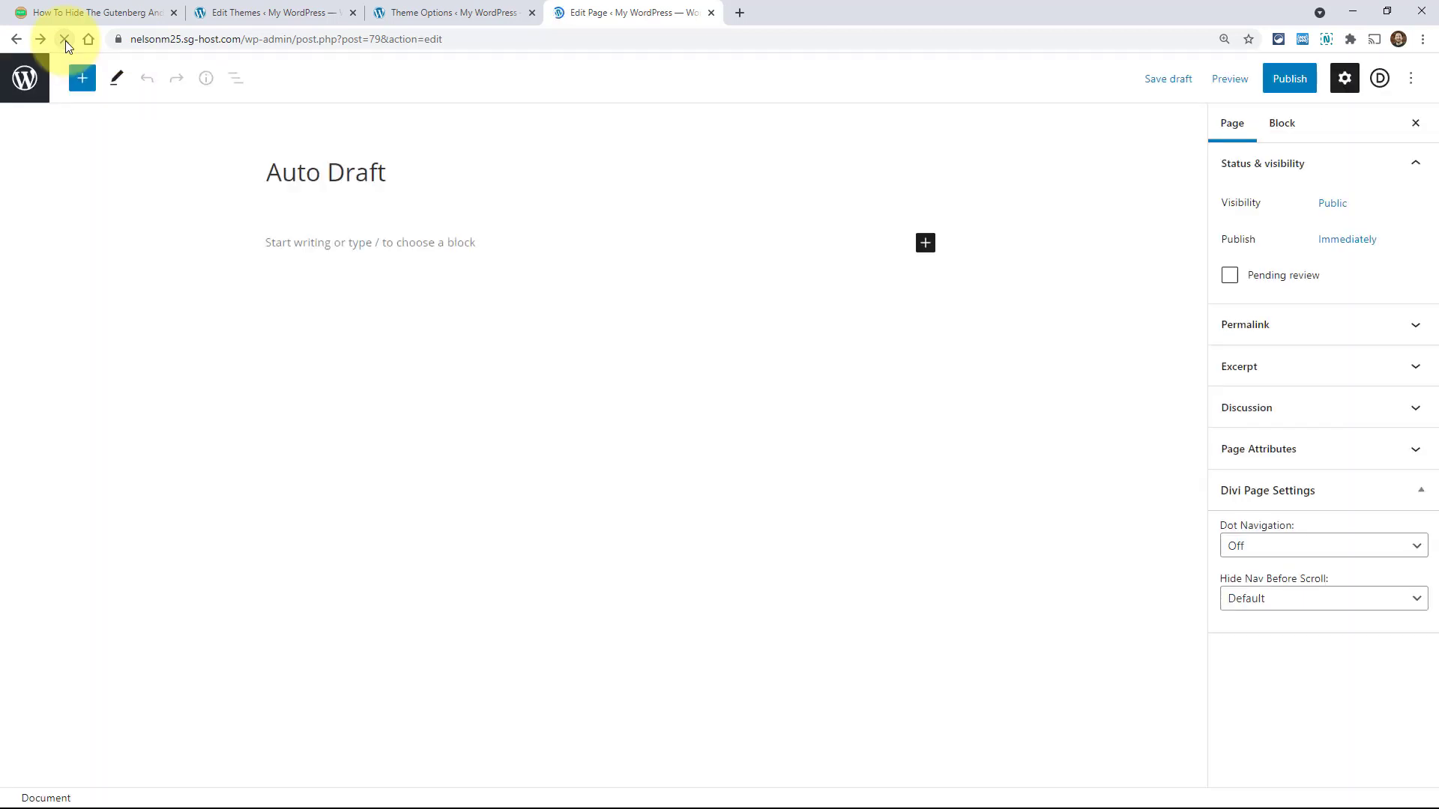
left_click(451, 8)
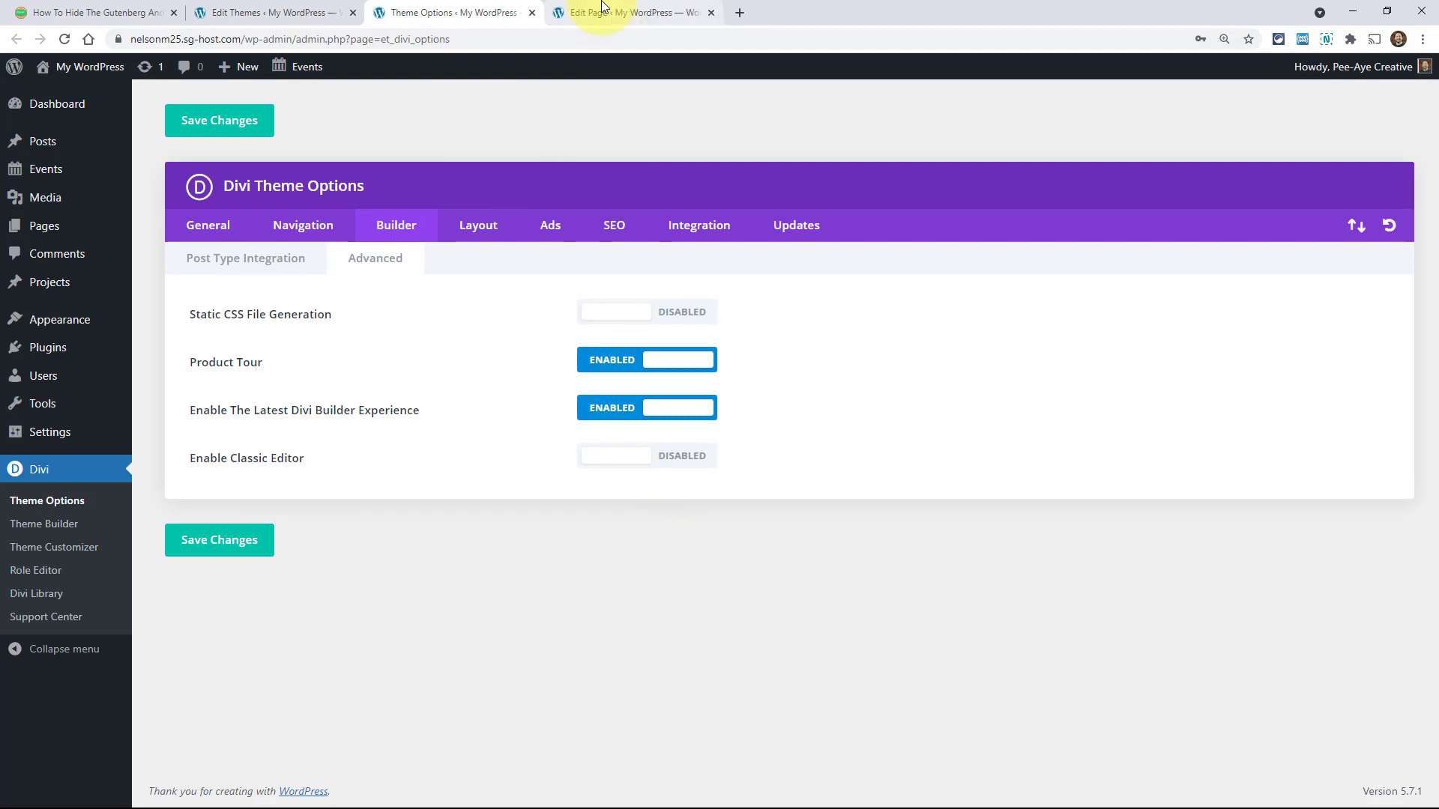
left_click(602, 13)
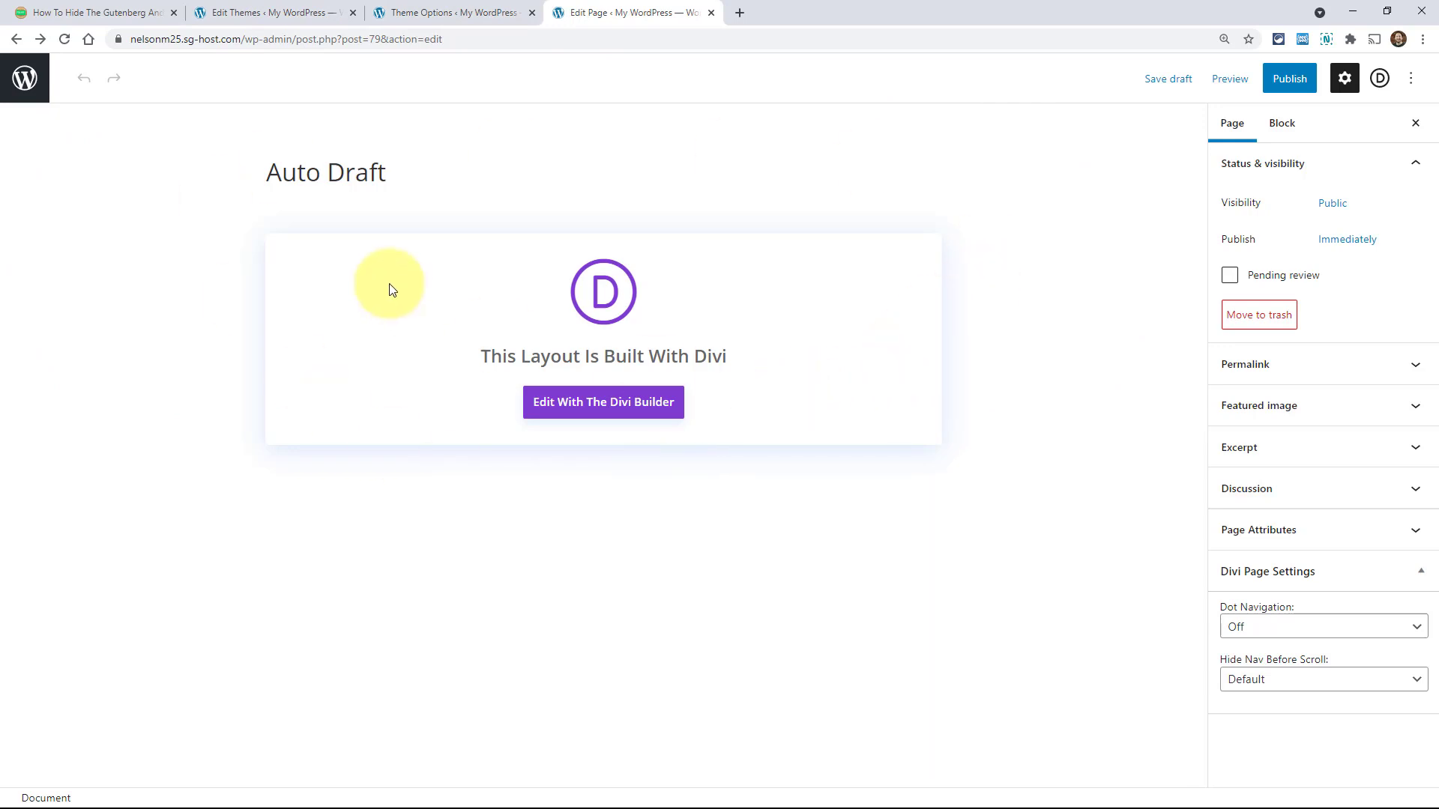
left_click(25, 76)
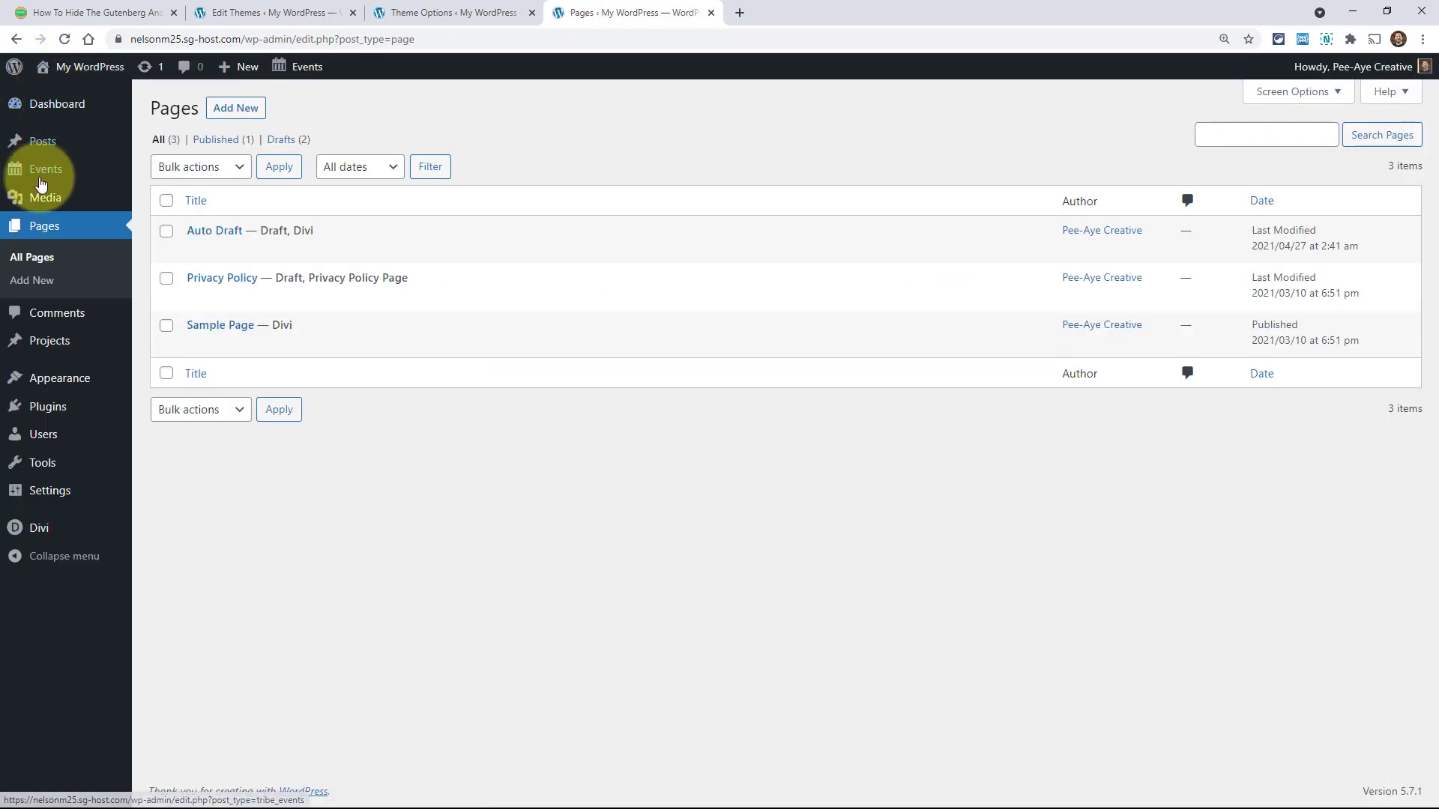
Confirm the Hello world! post and a new blank post offer only the Divi Builder option
left_click(41, 149)
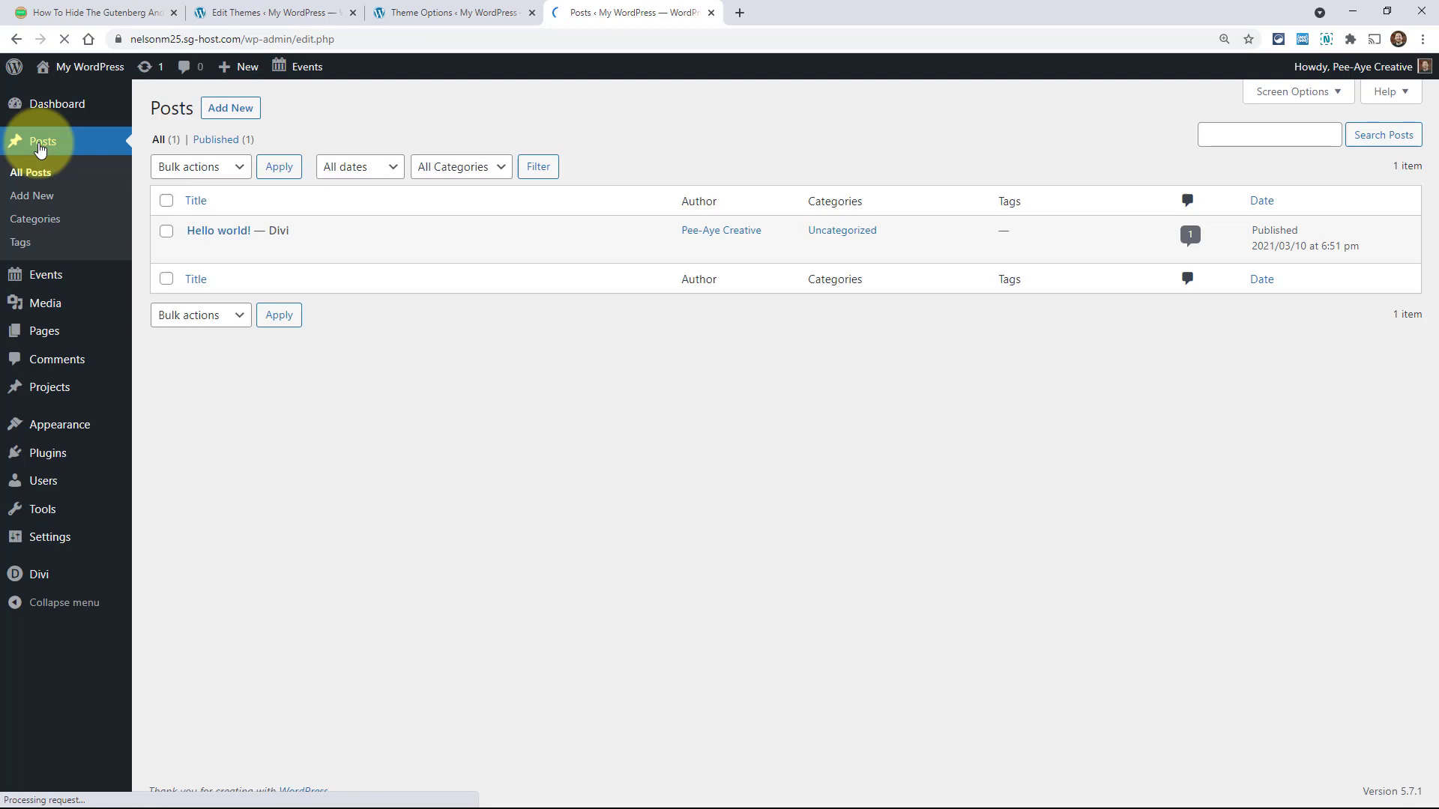
left_click(209, 234)
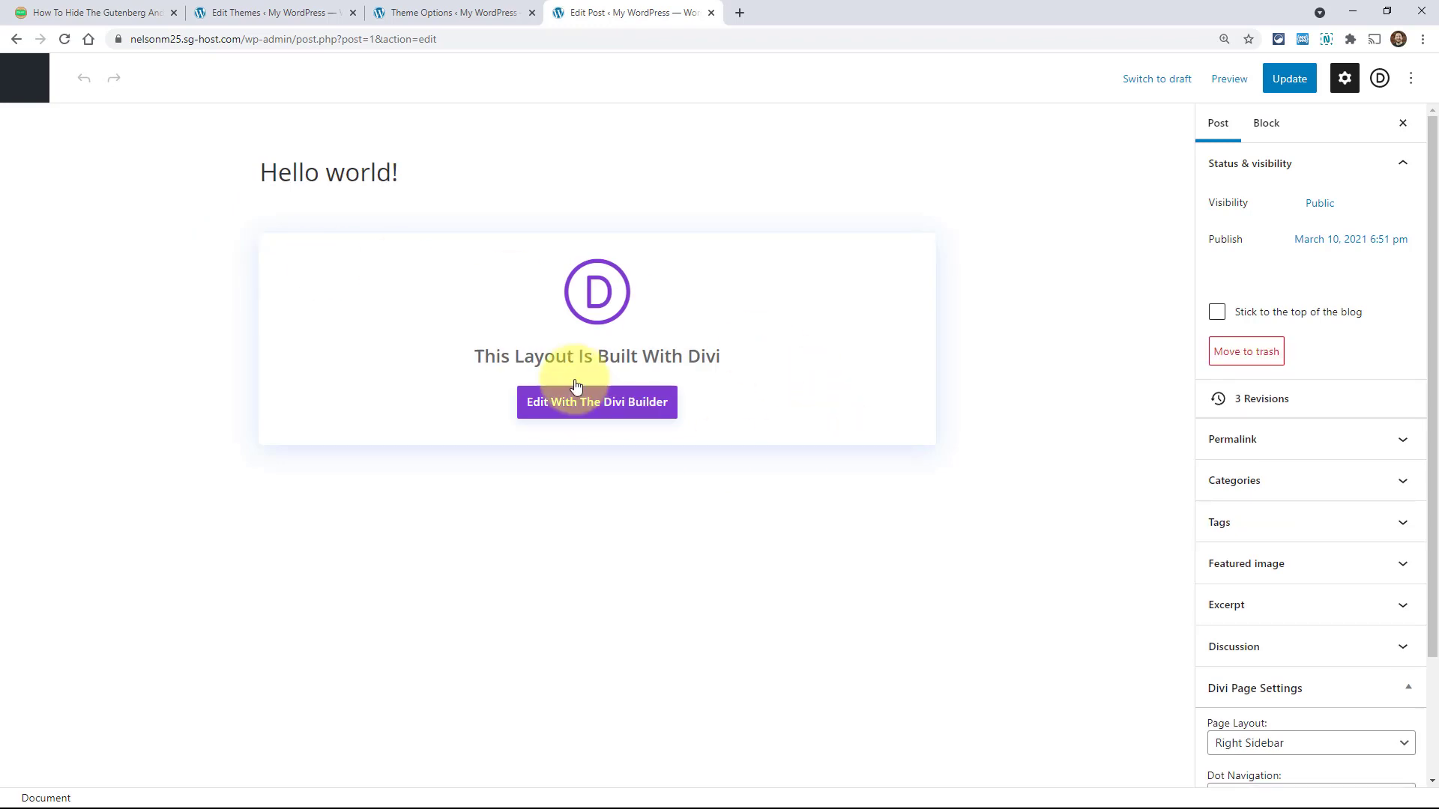
left_click(34, 80)
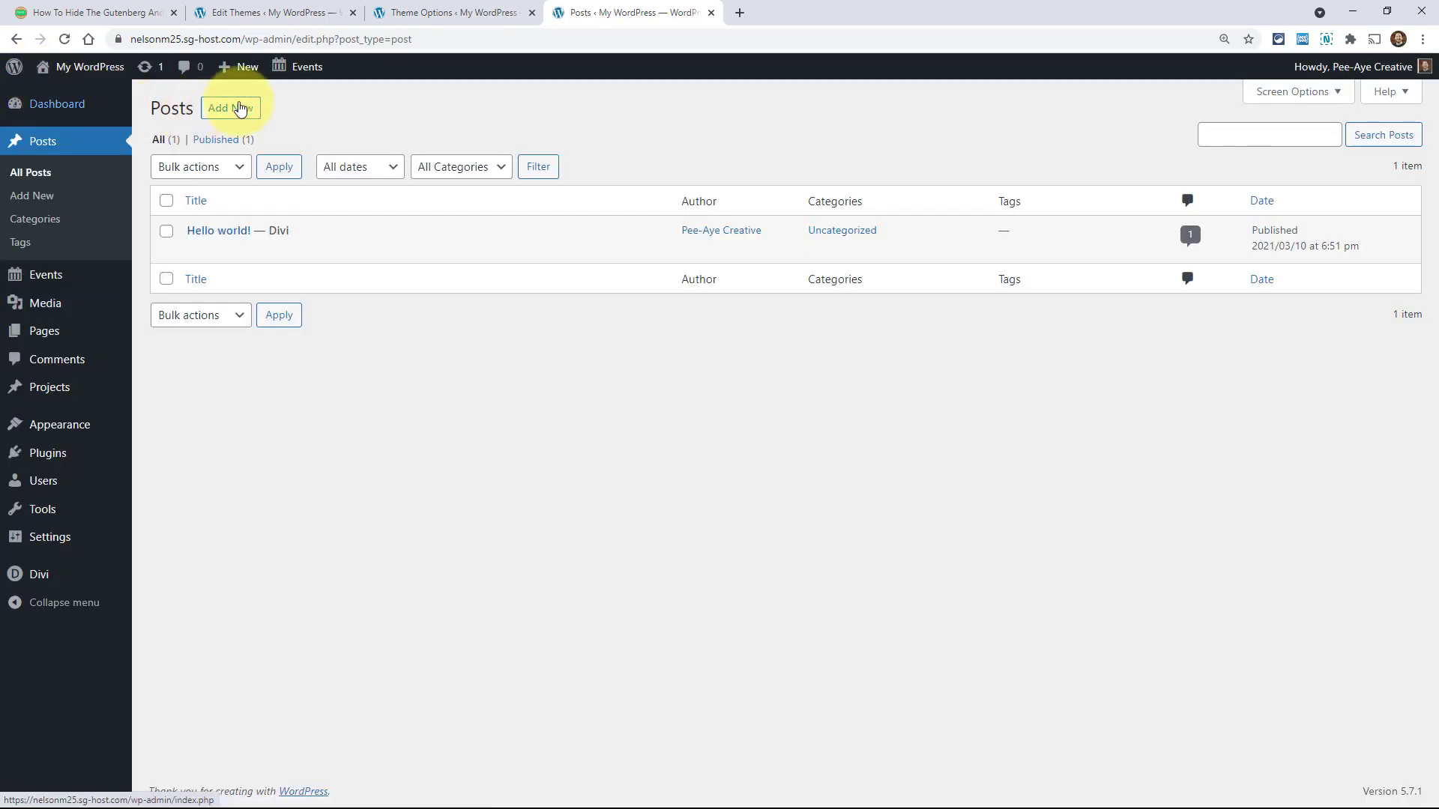
left_click(238, 109)
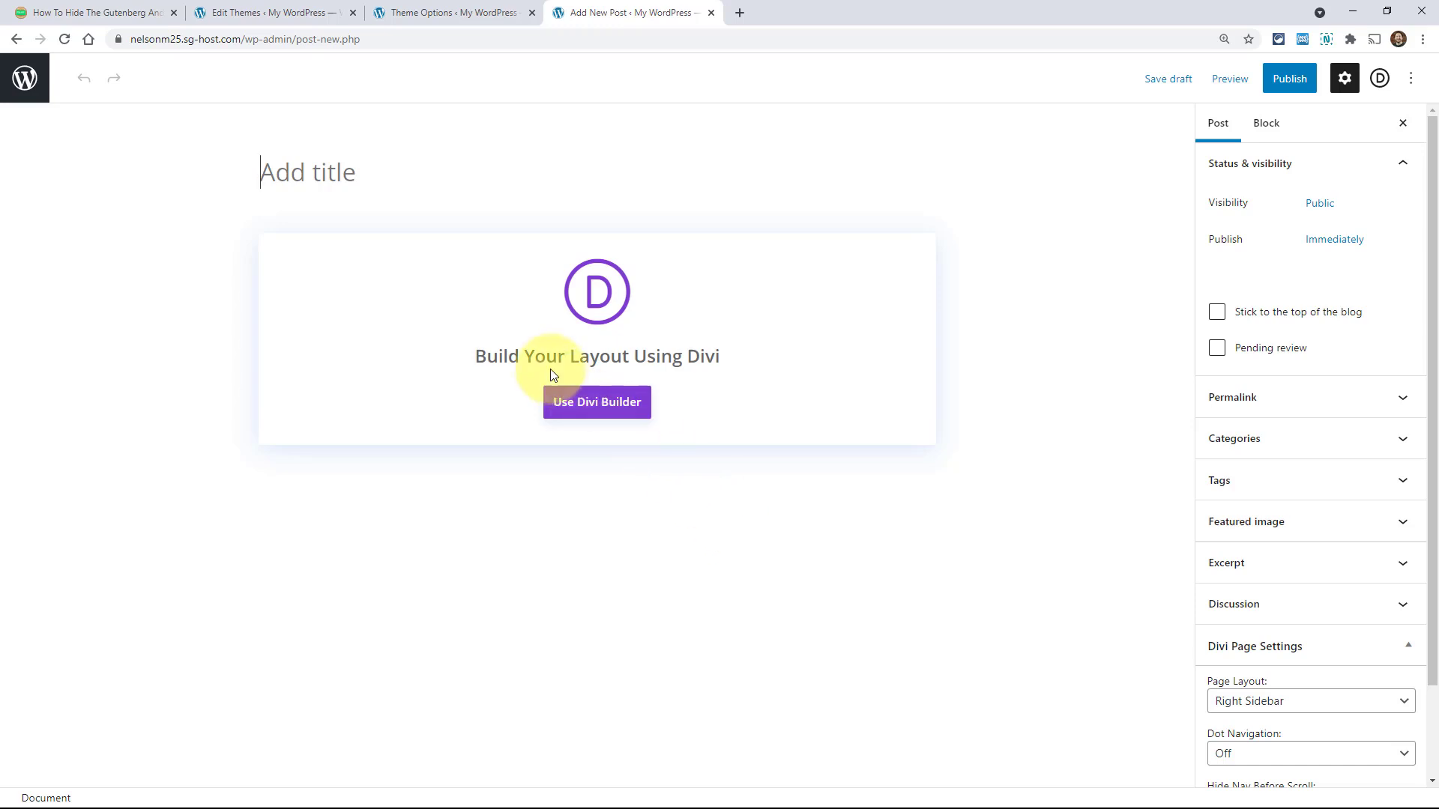
Scroll the Pee-Aye Creative tutorial up to its opening video and 'Choose The Scenario That You Are Using' section
key("ctrl+1")
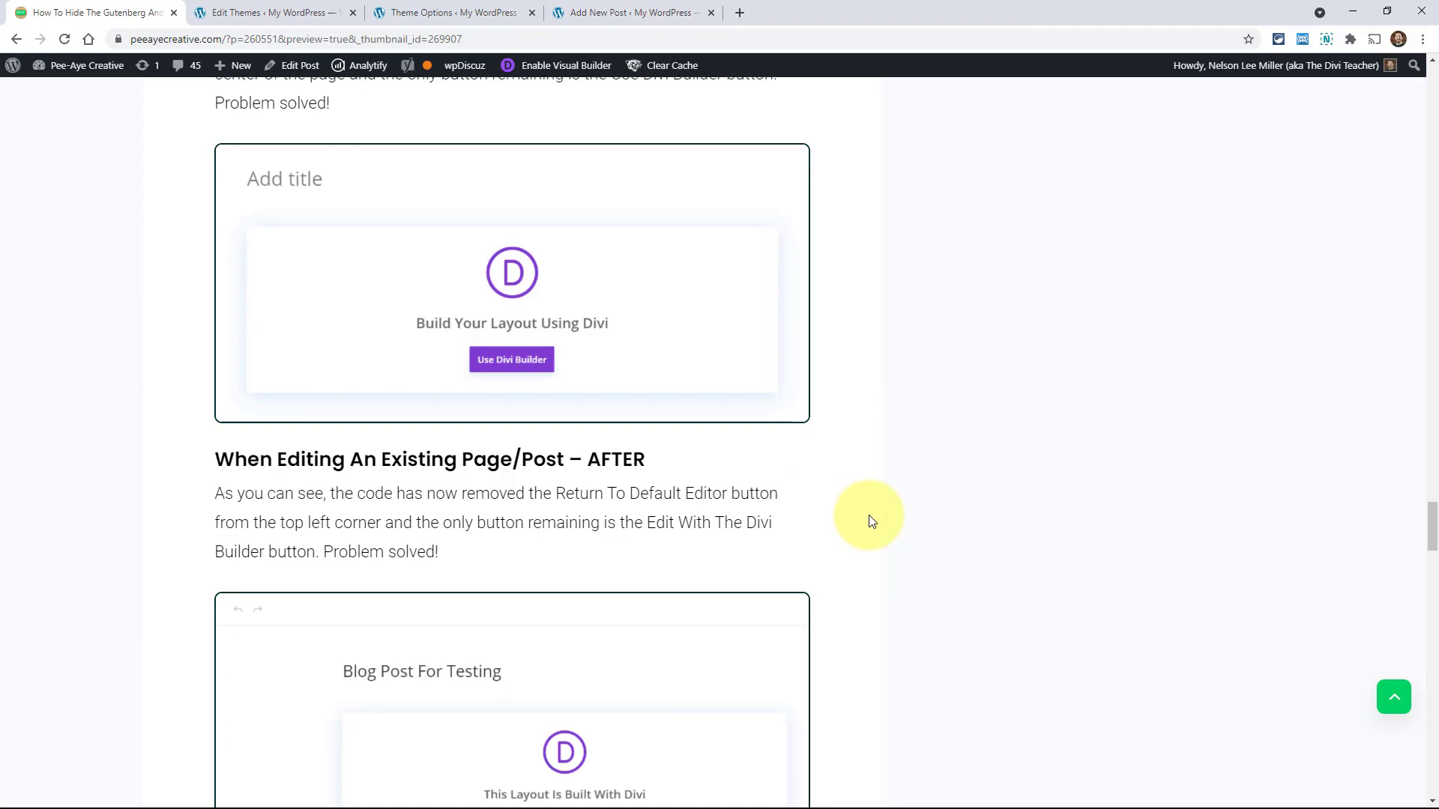
scroll(870, 521, "down", 8)
scroll(869, 520, "up", 15)
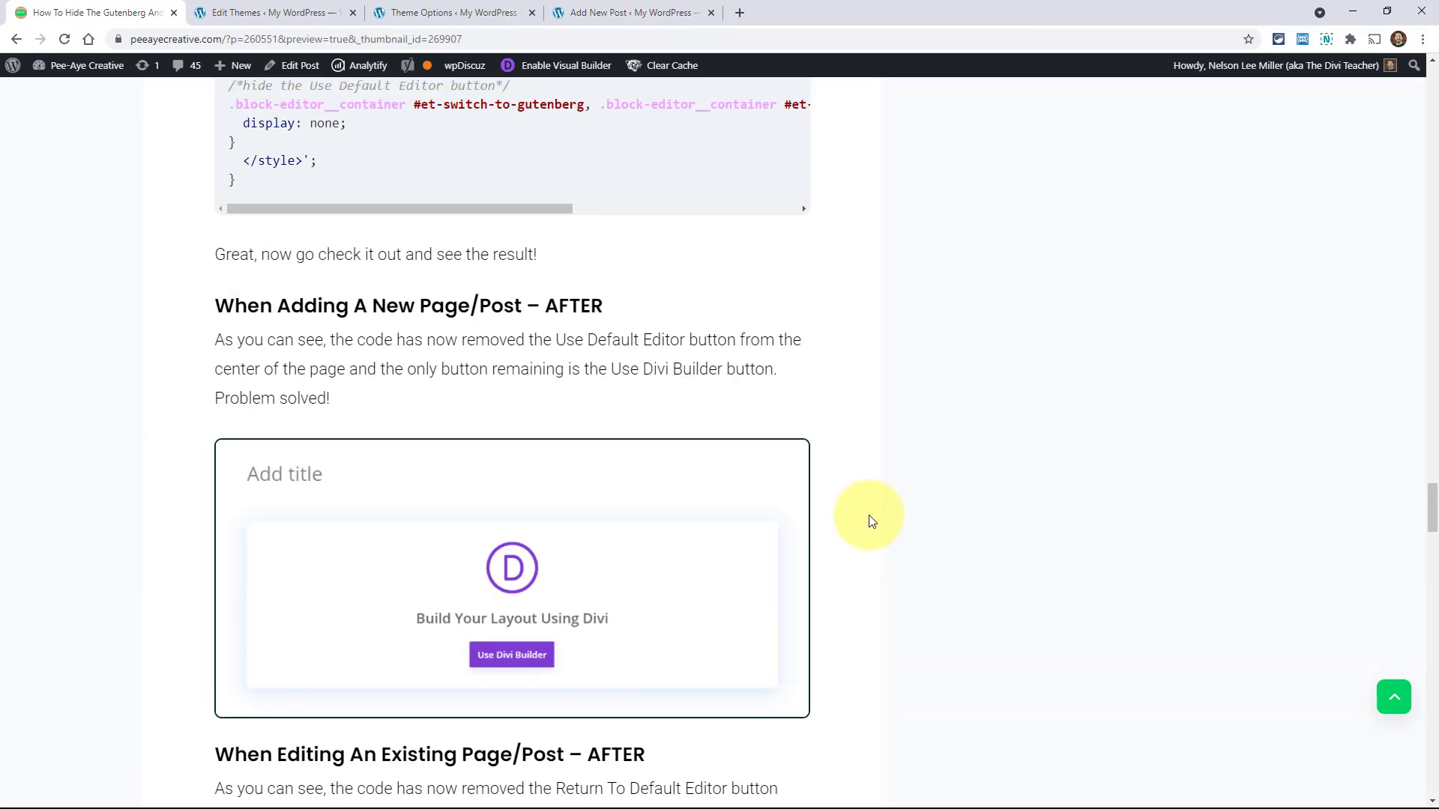
scroll(869, 521, "up", 12)
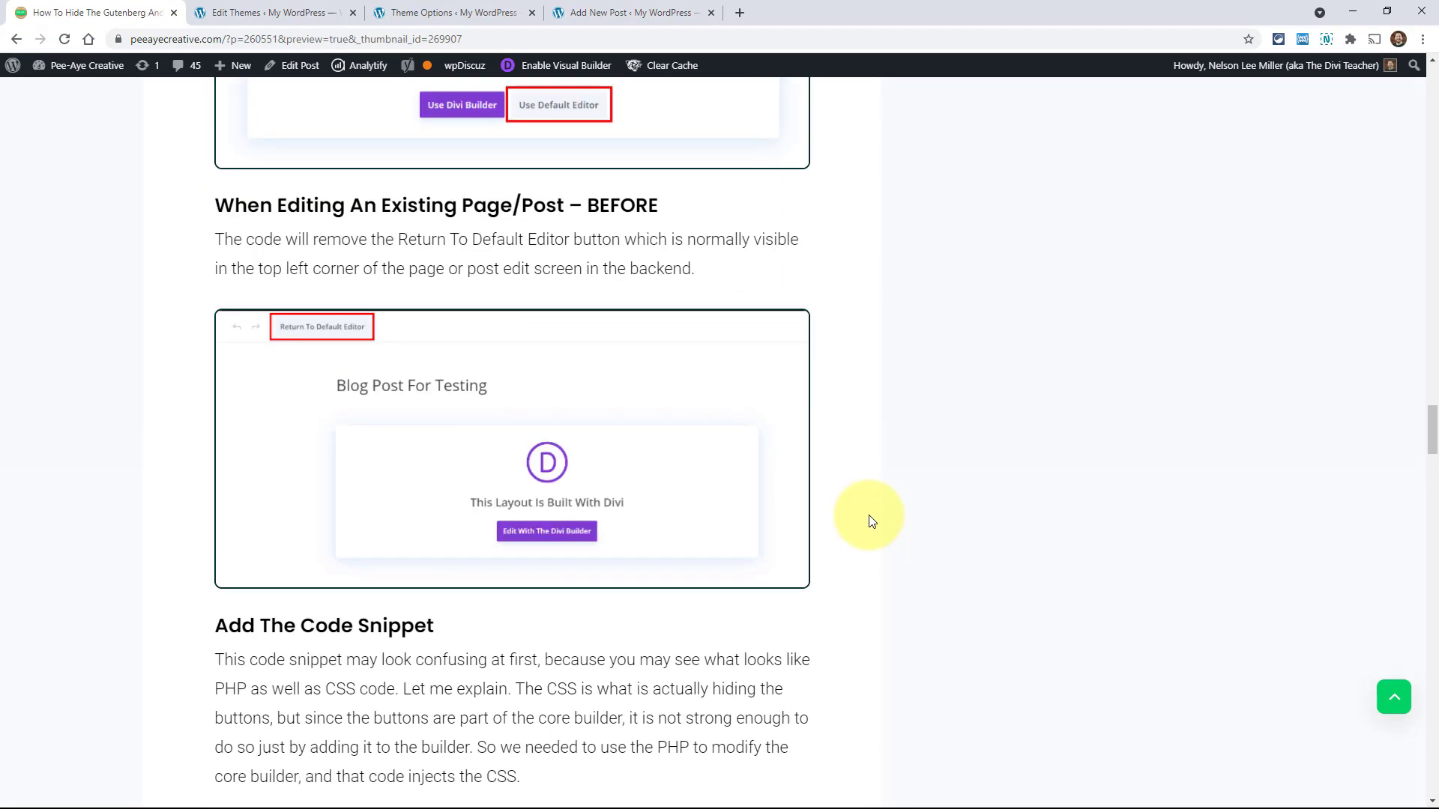
scroll(869, 521, "up", 14)
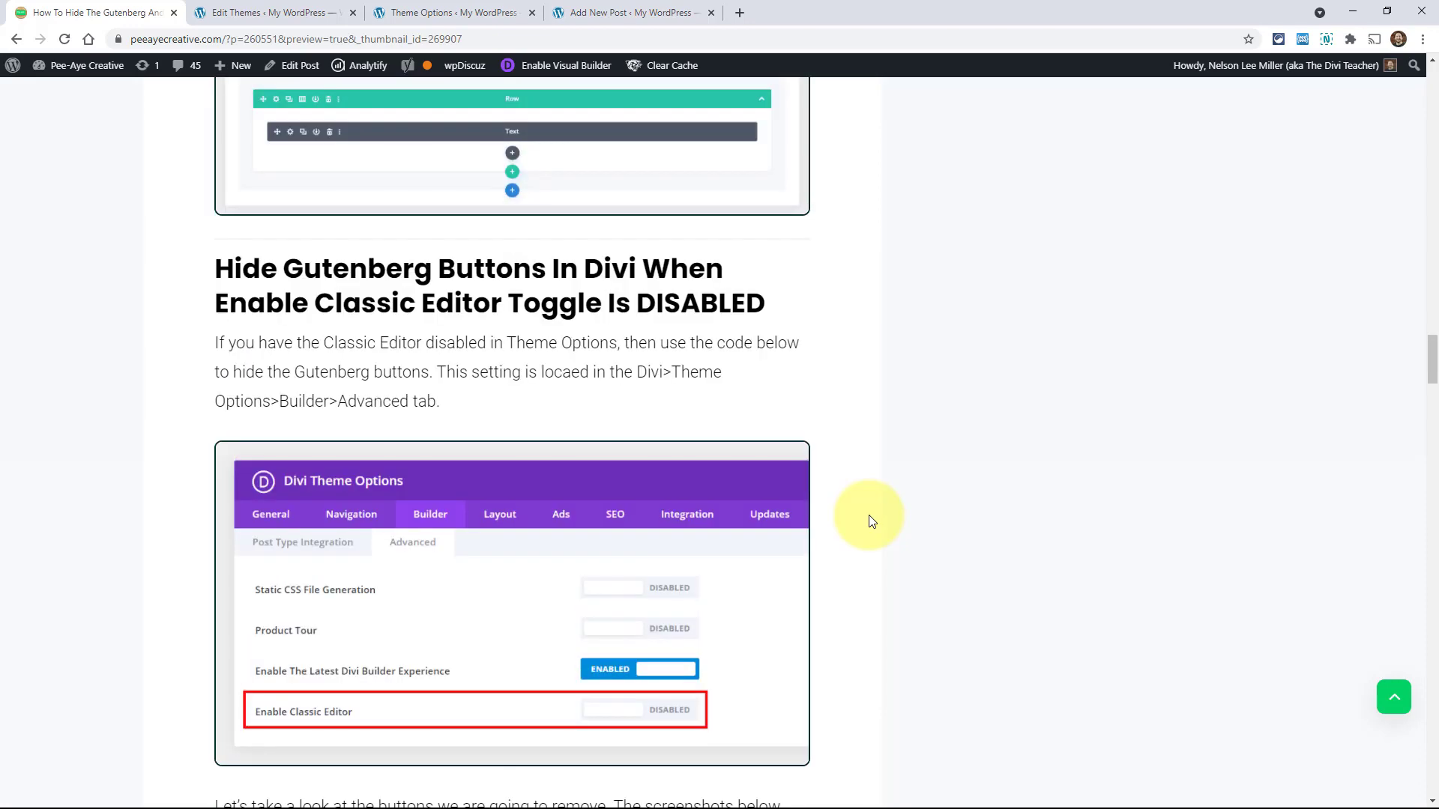
scroll(869, 521, "up", 12)
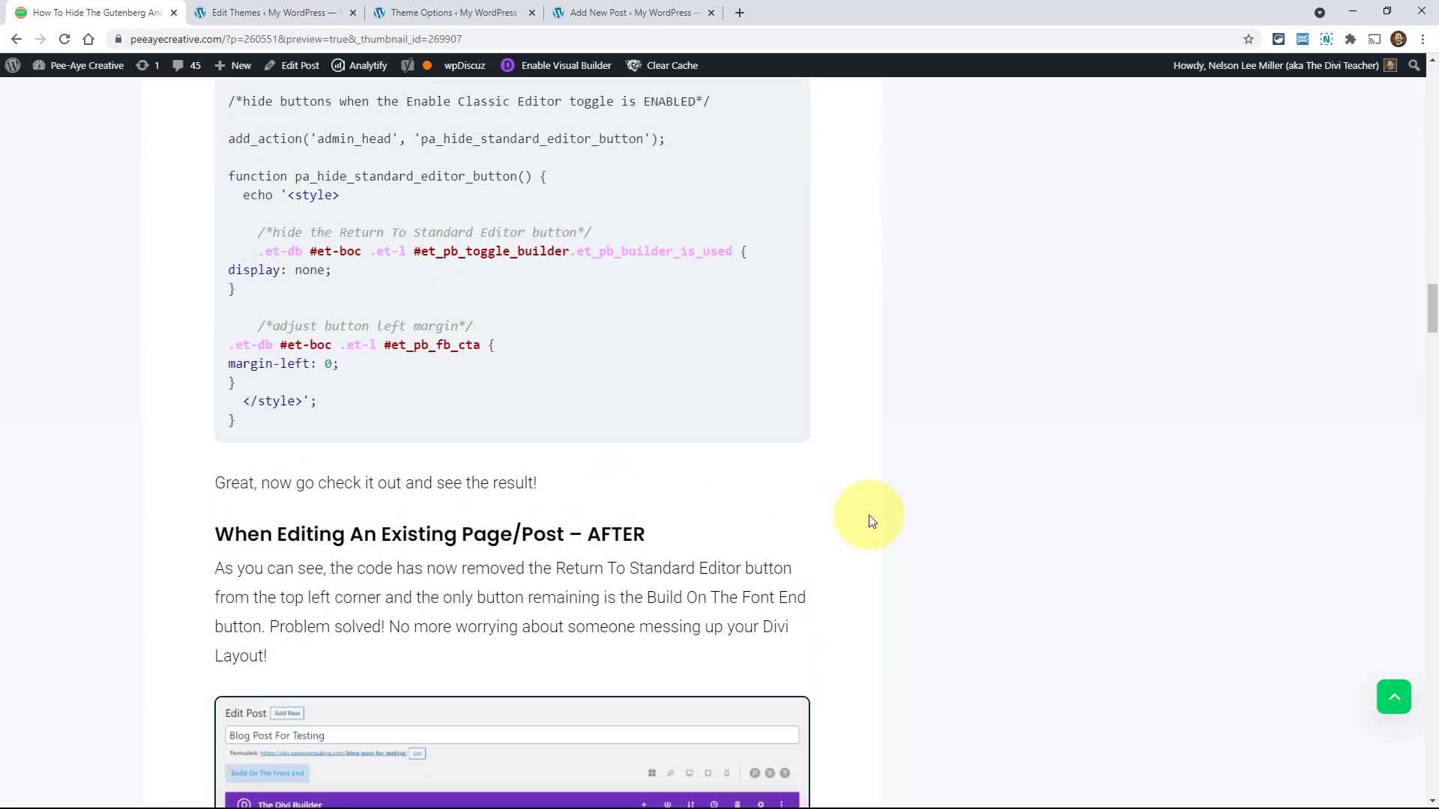
scroll(869, 521, "up", 5)
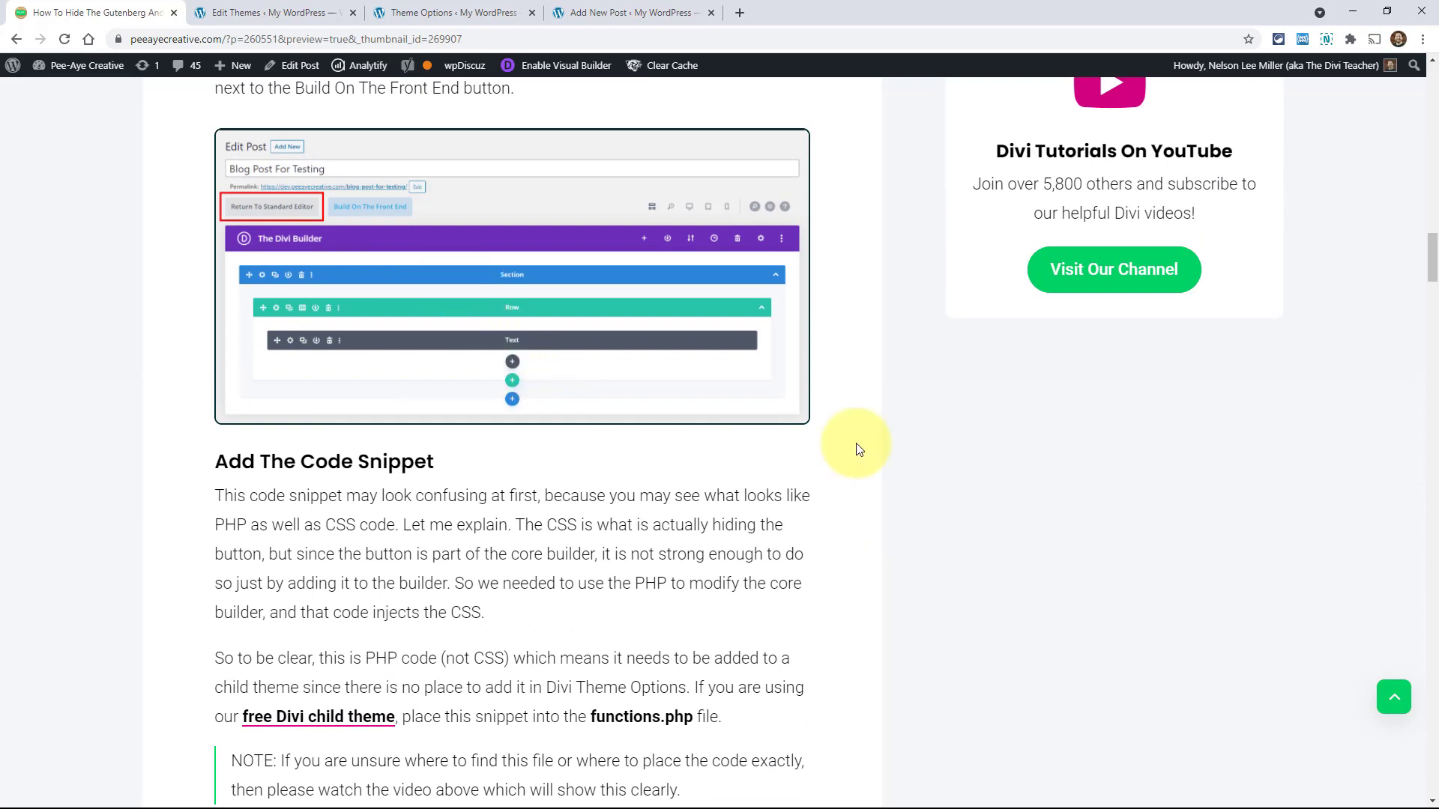
scroll(742, 484, "up", 1)
scroll(747, 491, "up", 5)
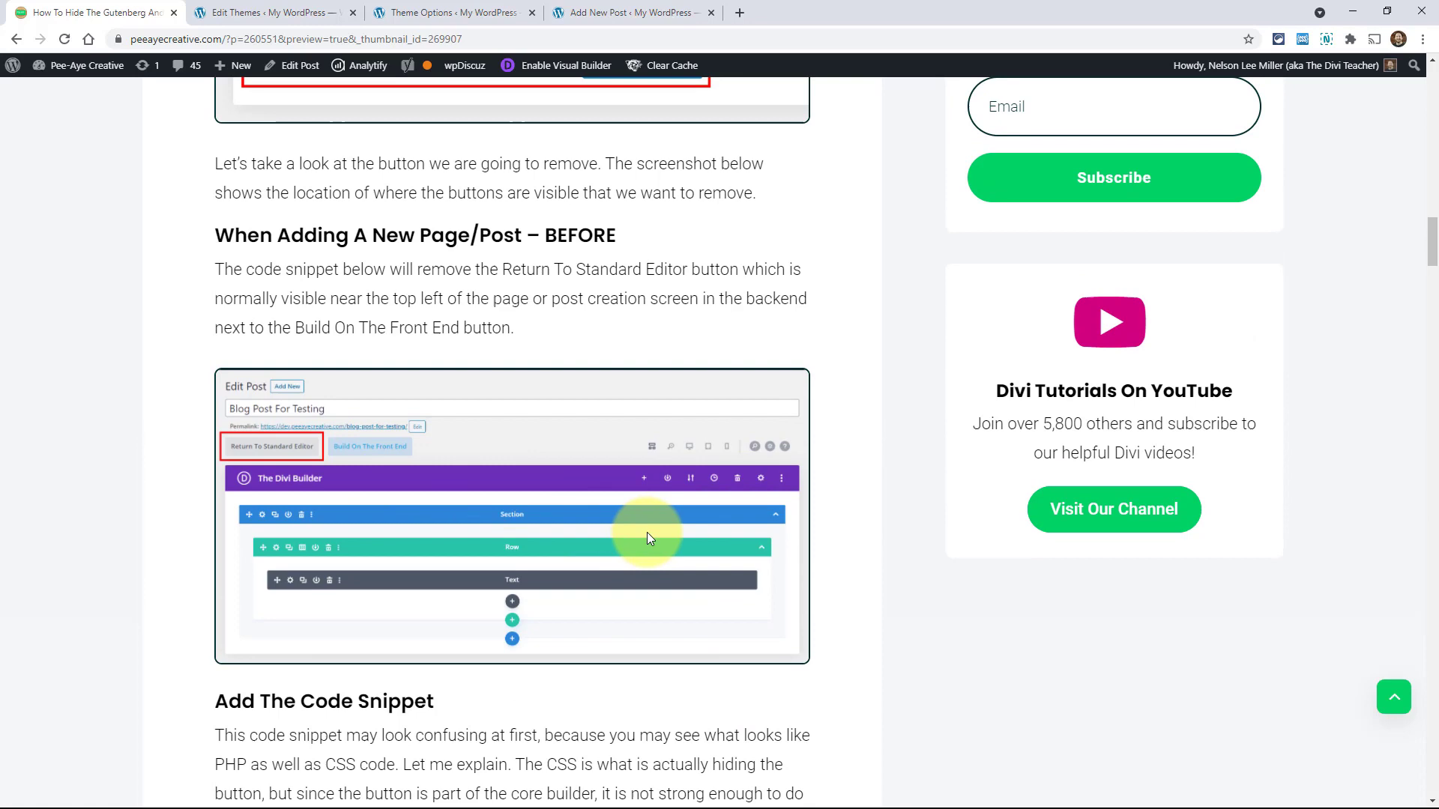
scroll(967, 558, "up", 7)
scroll(969, 558, "up", 9)
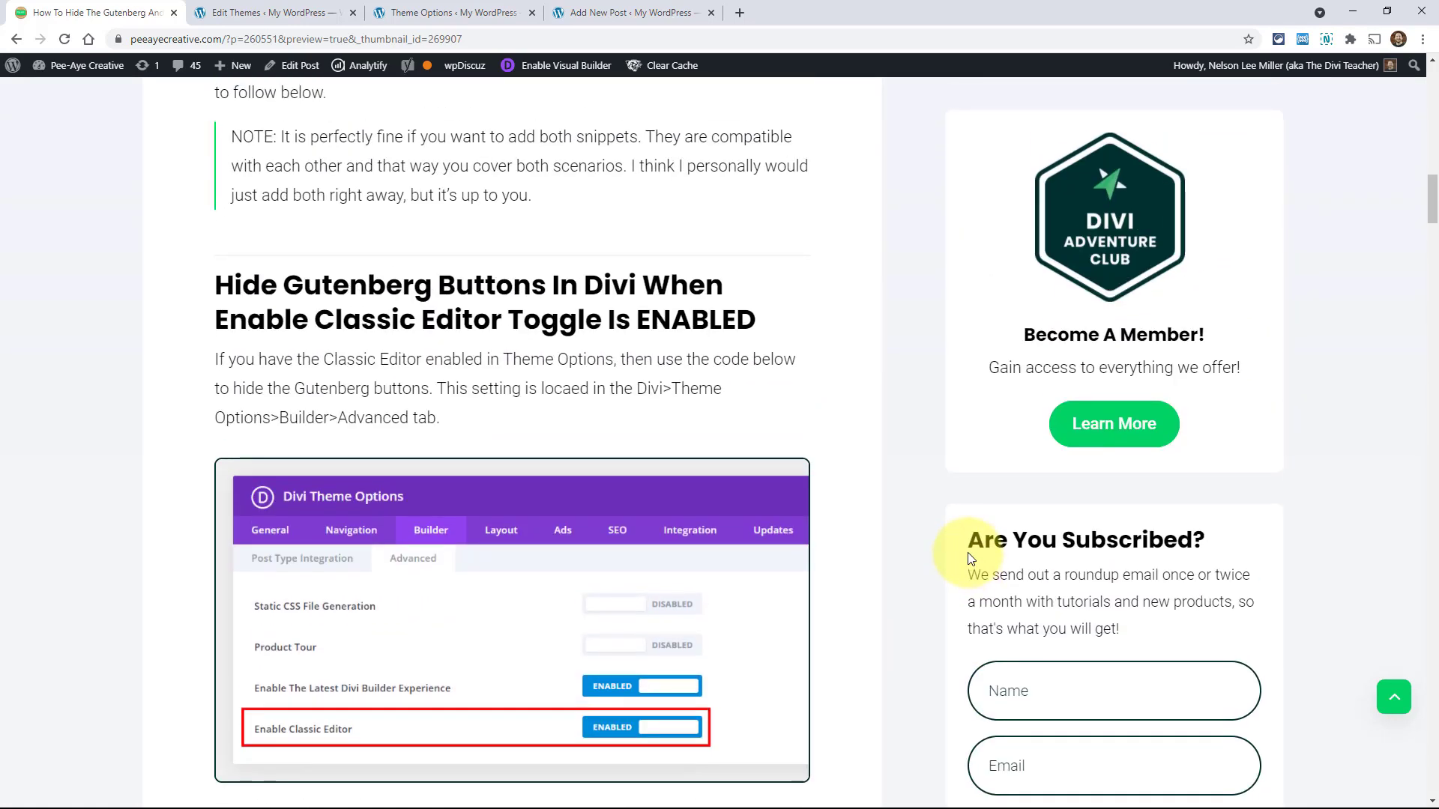
scroll(970, 558, "up", 13)
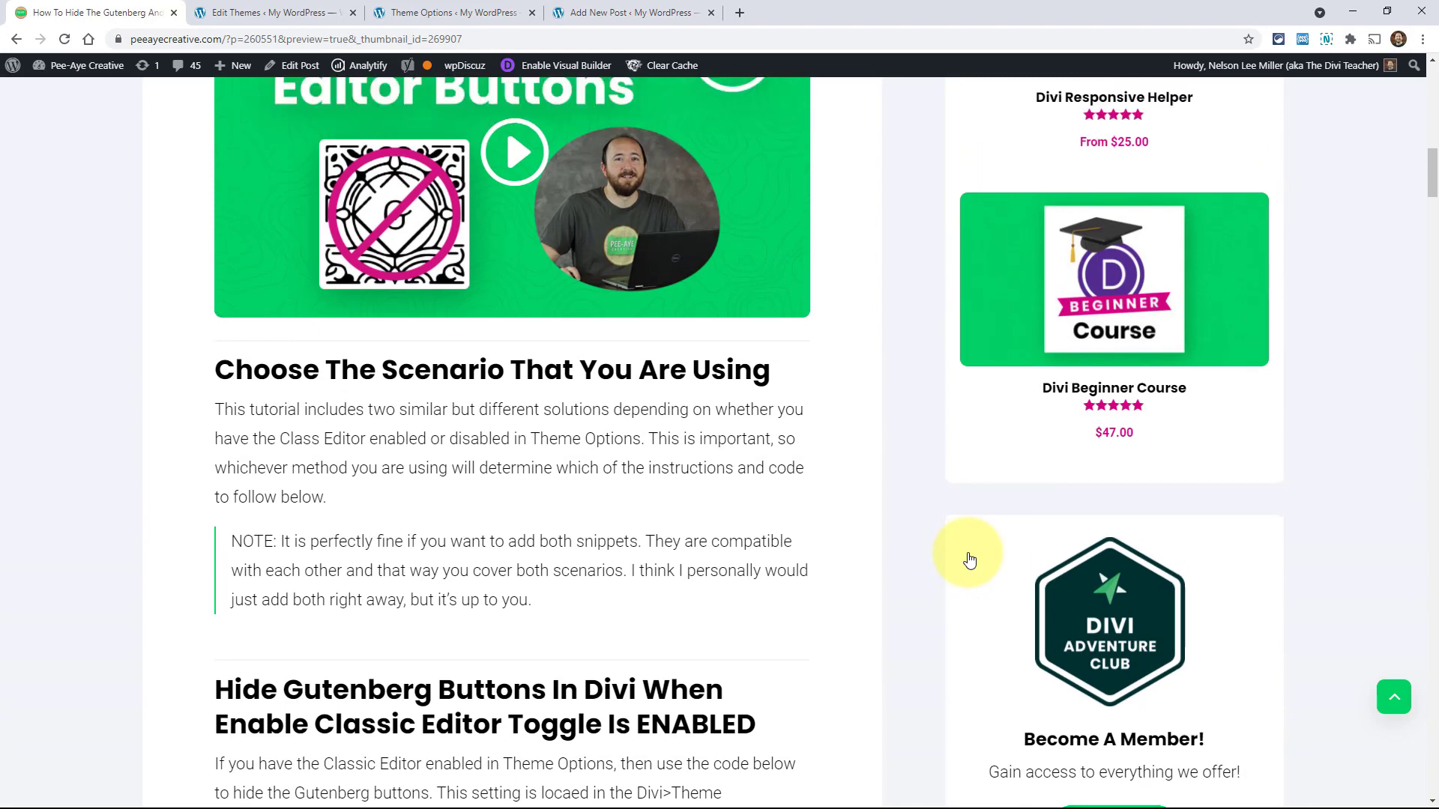
scroll(968, 558, "up", 3)
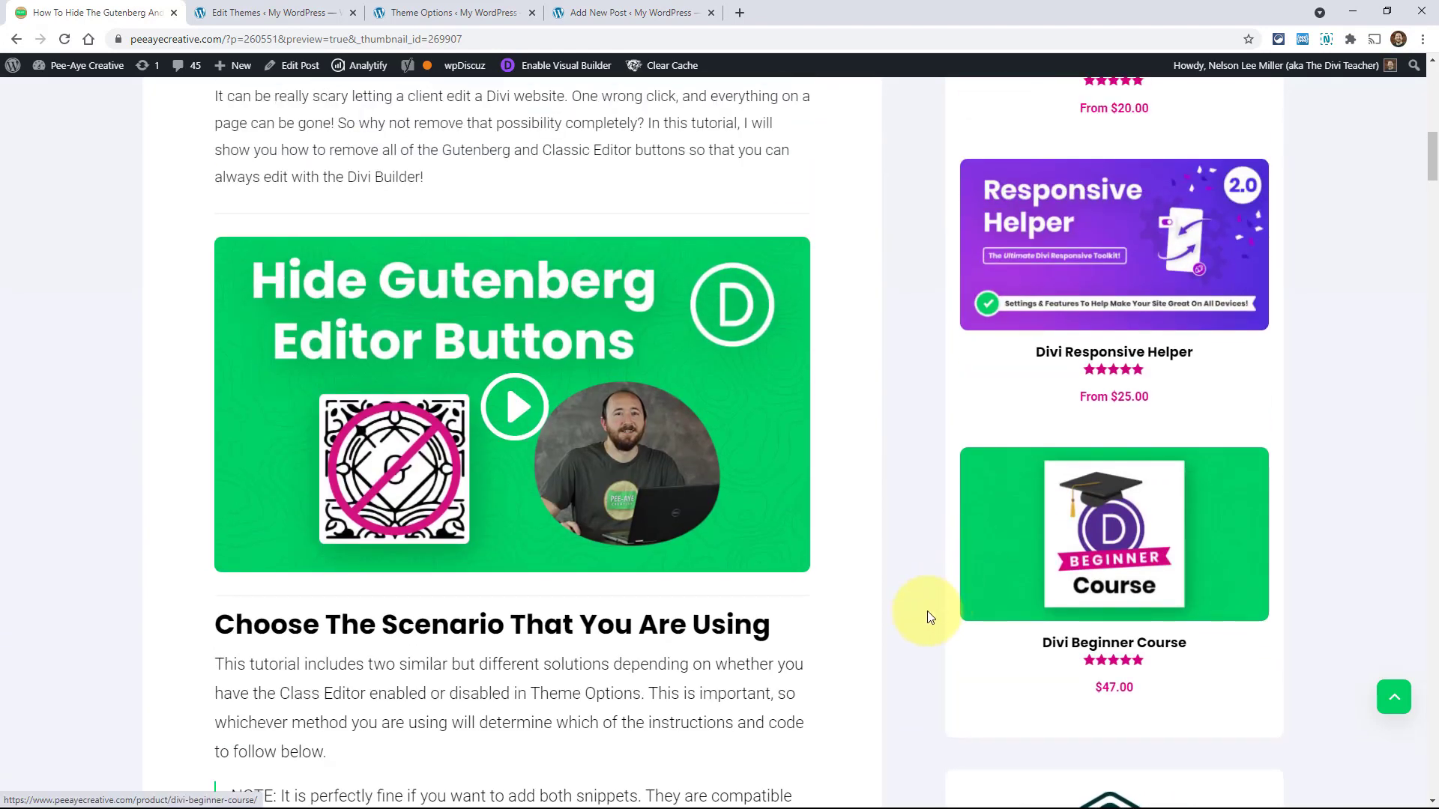